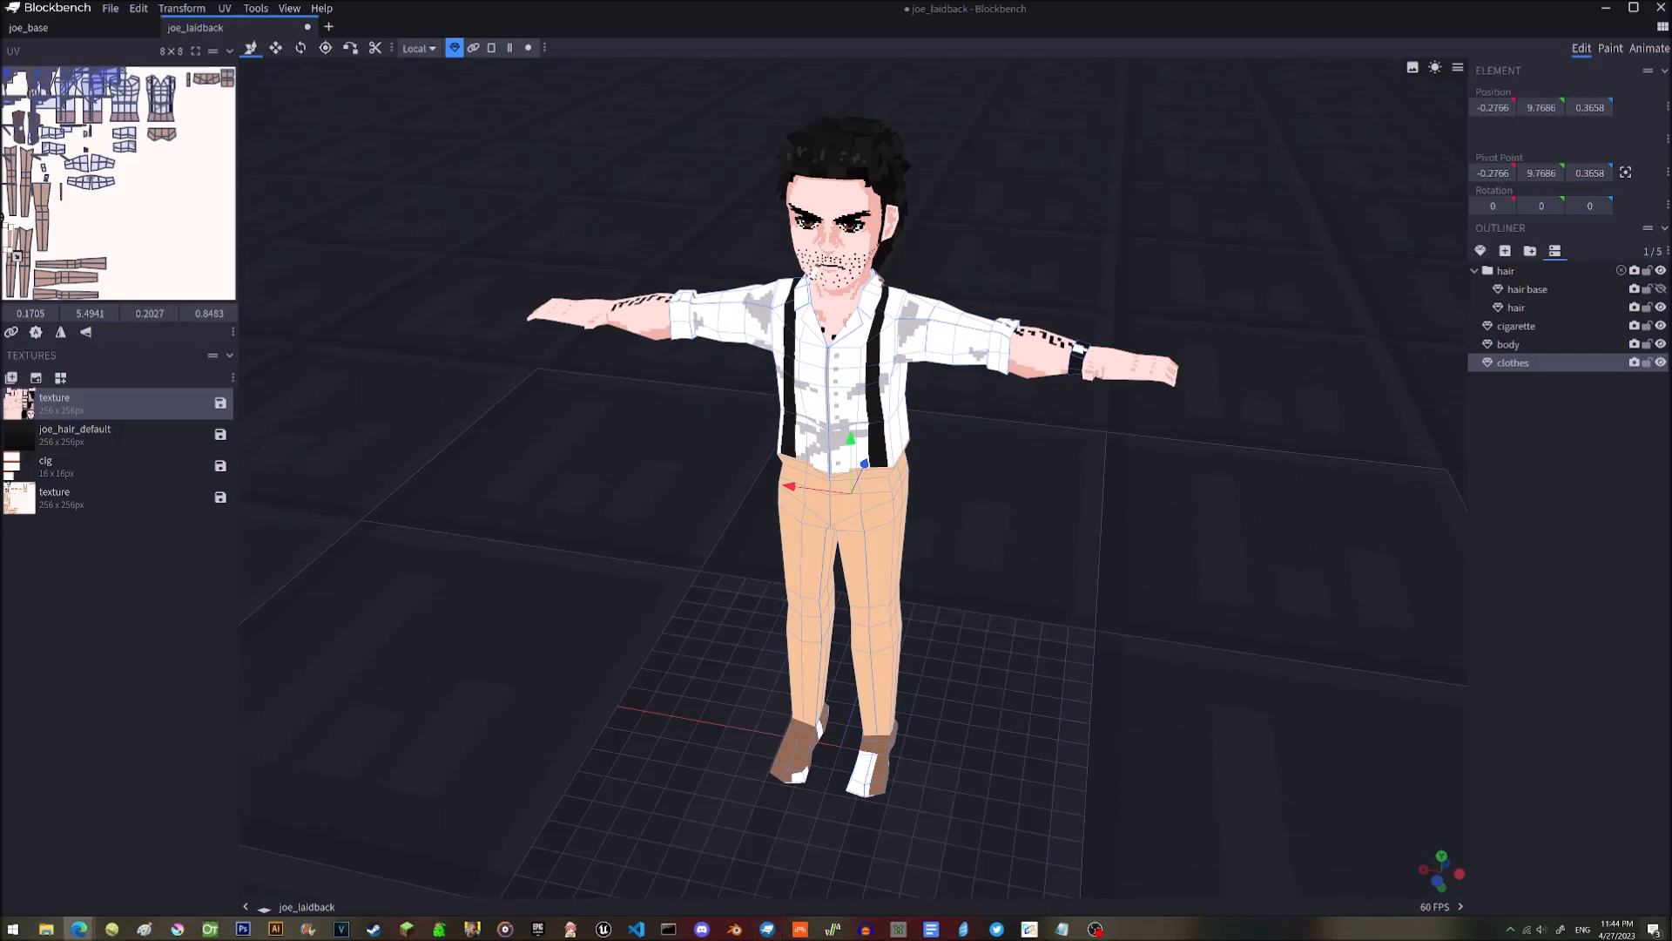
Switch to the browser and look over the tutorial videos on the Blockbench YouTube channel.
click(80, 929)
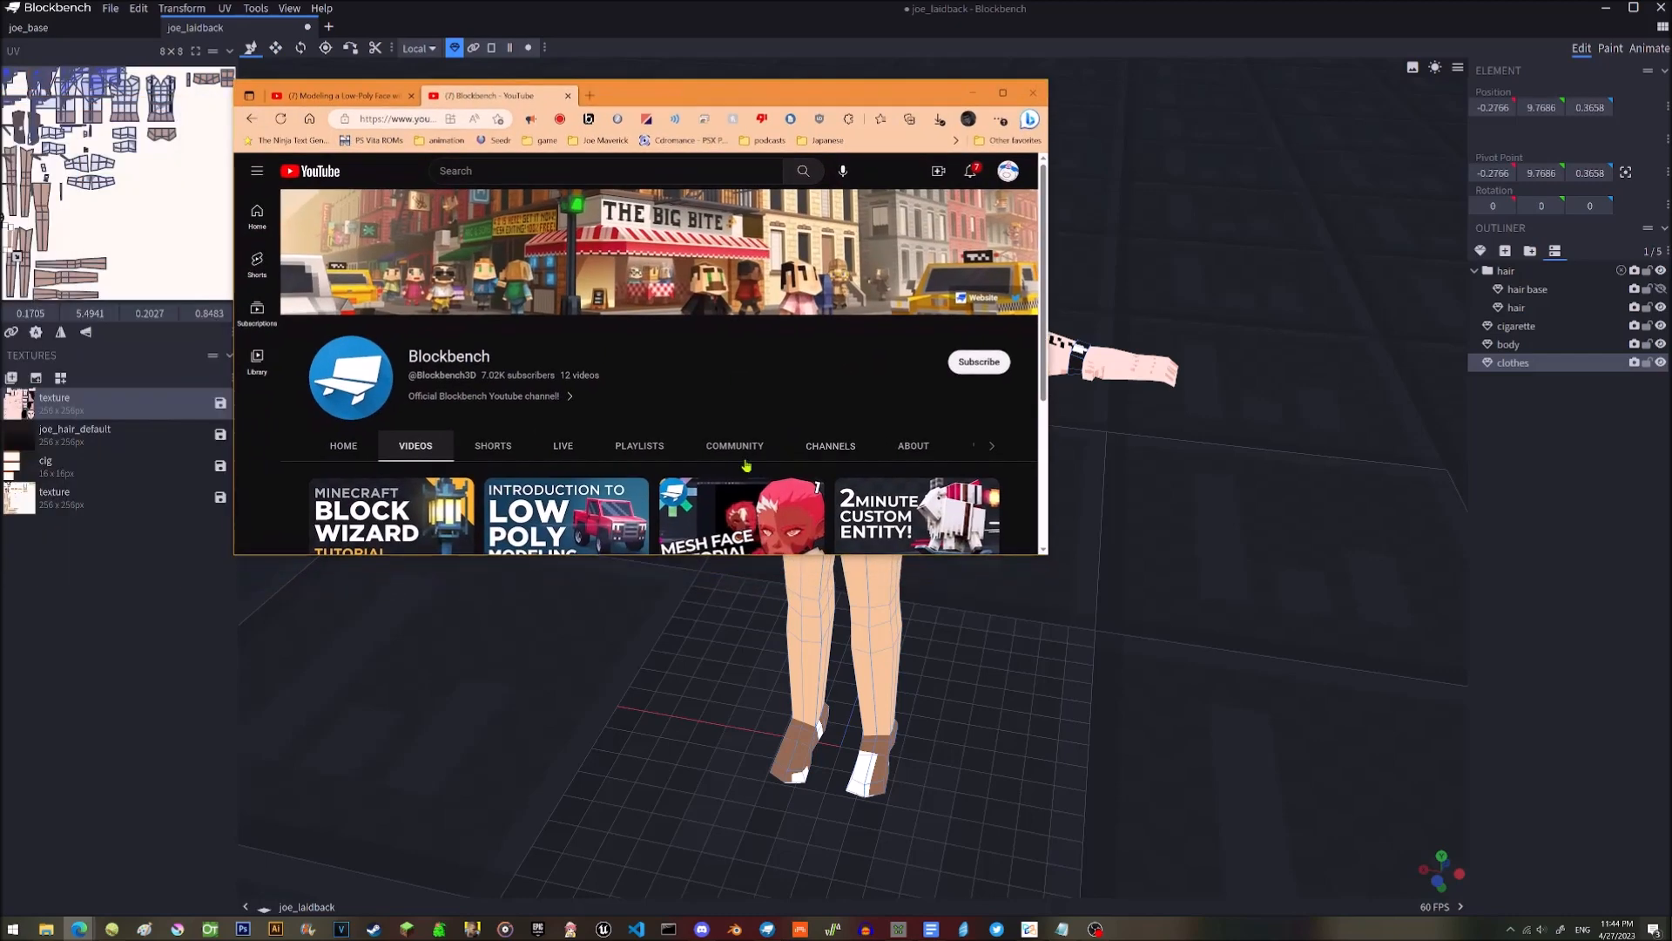
scroll(796, 417, down, 1)
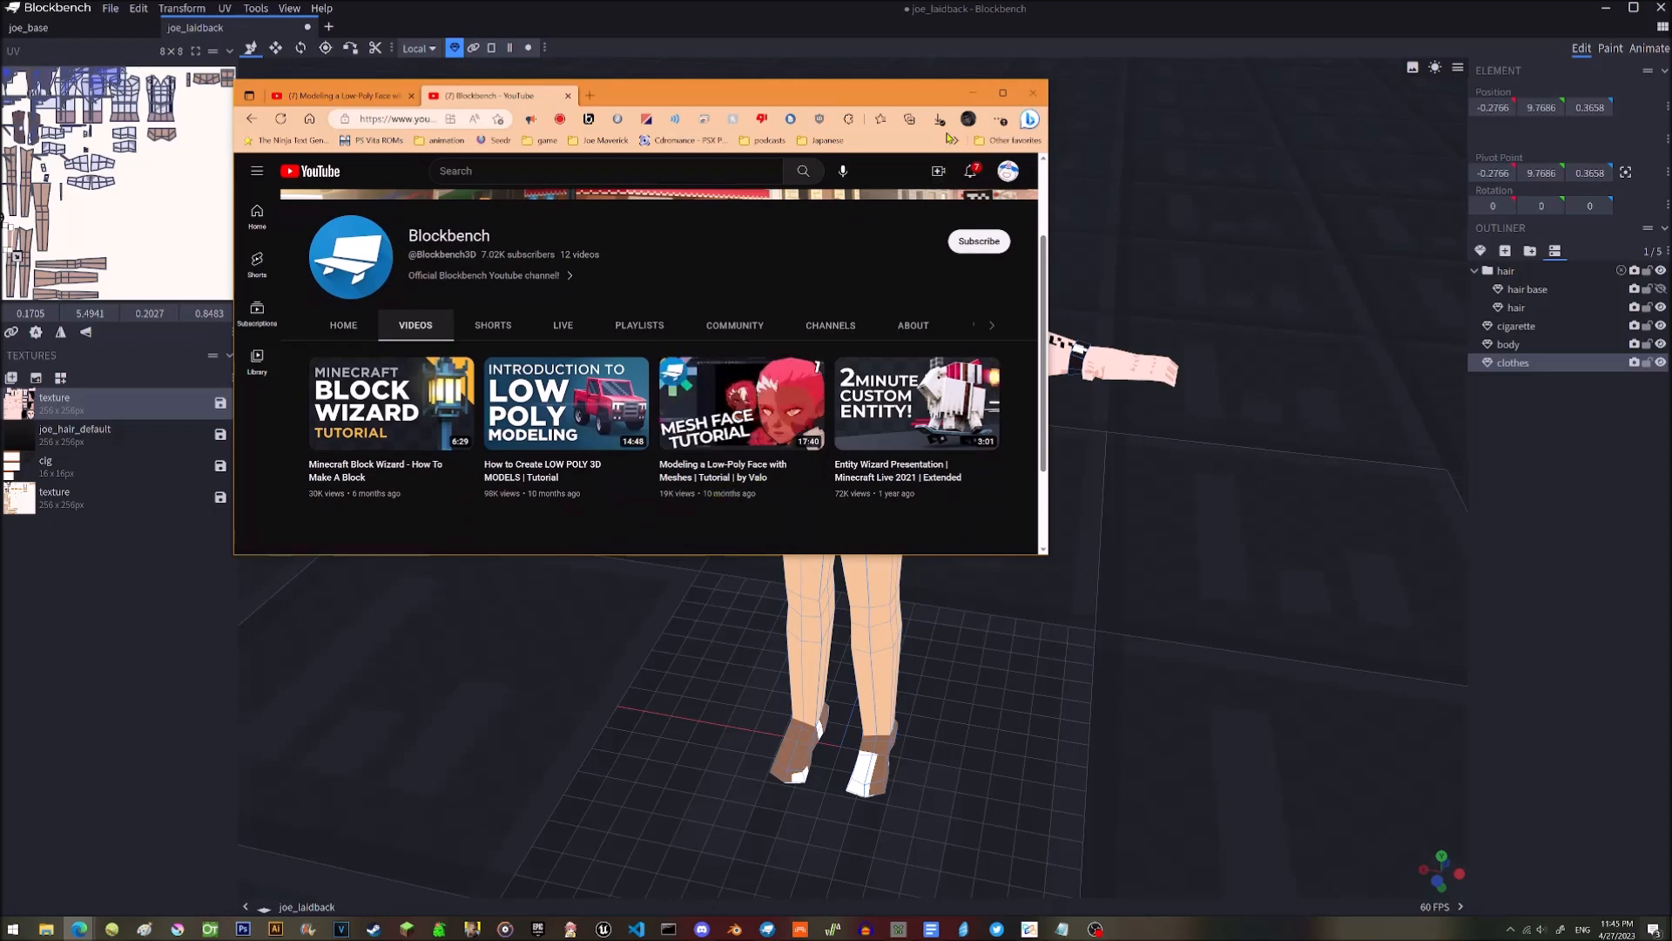
drag(921, 100, 0, 87)
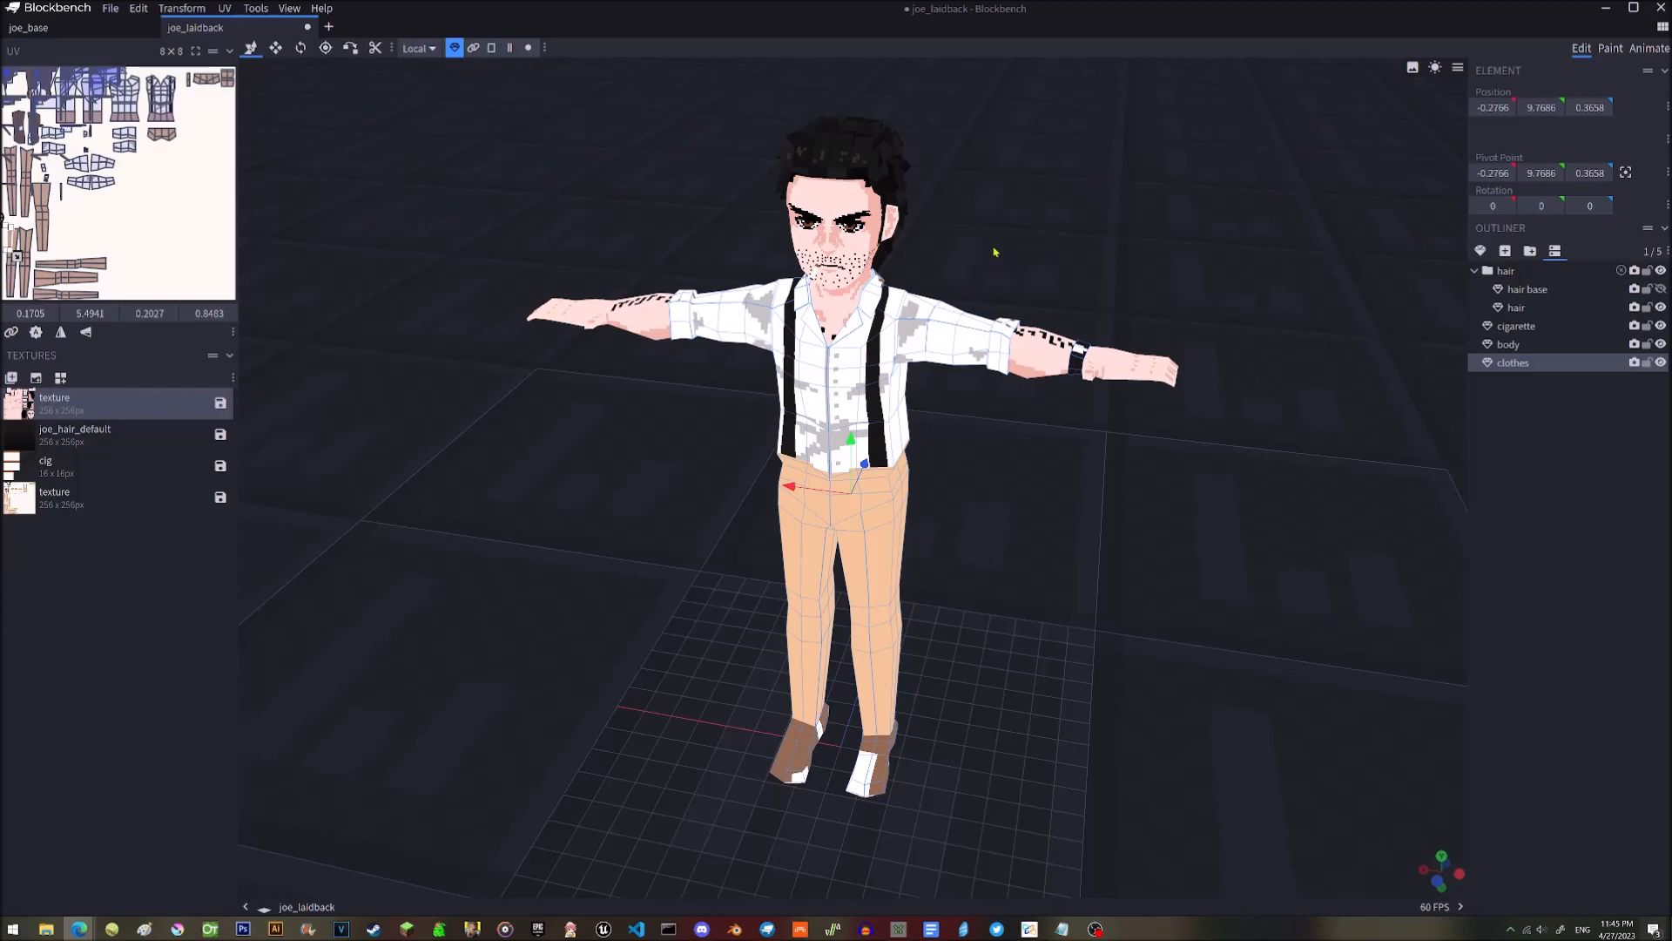
drag(989, 257, 986, 237)
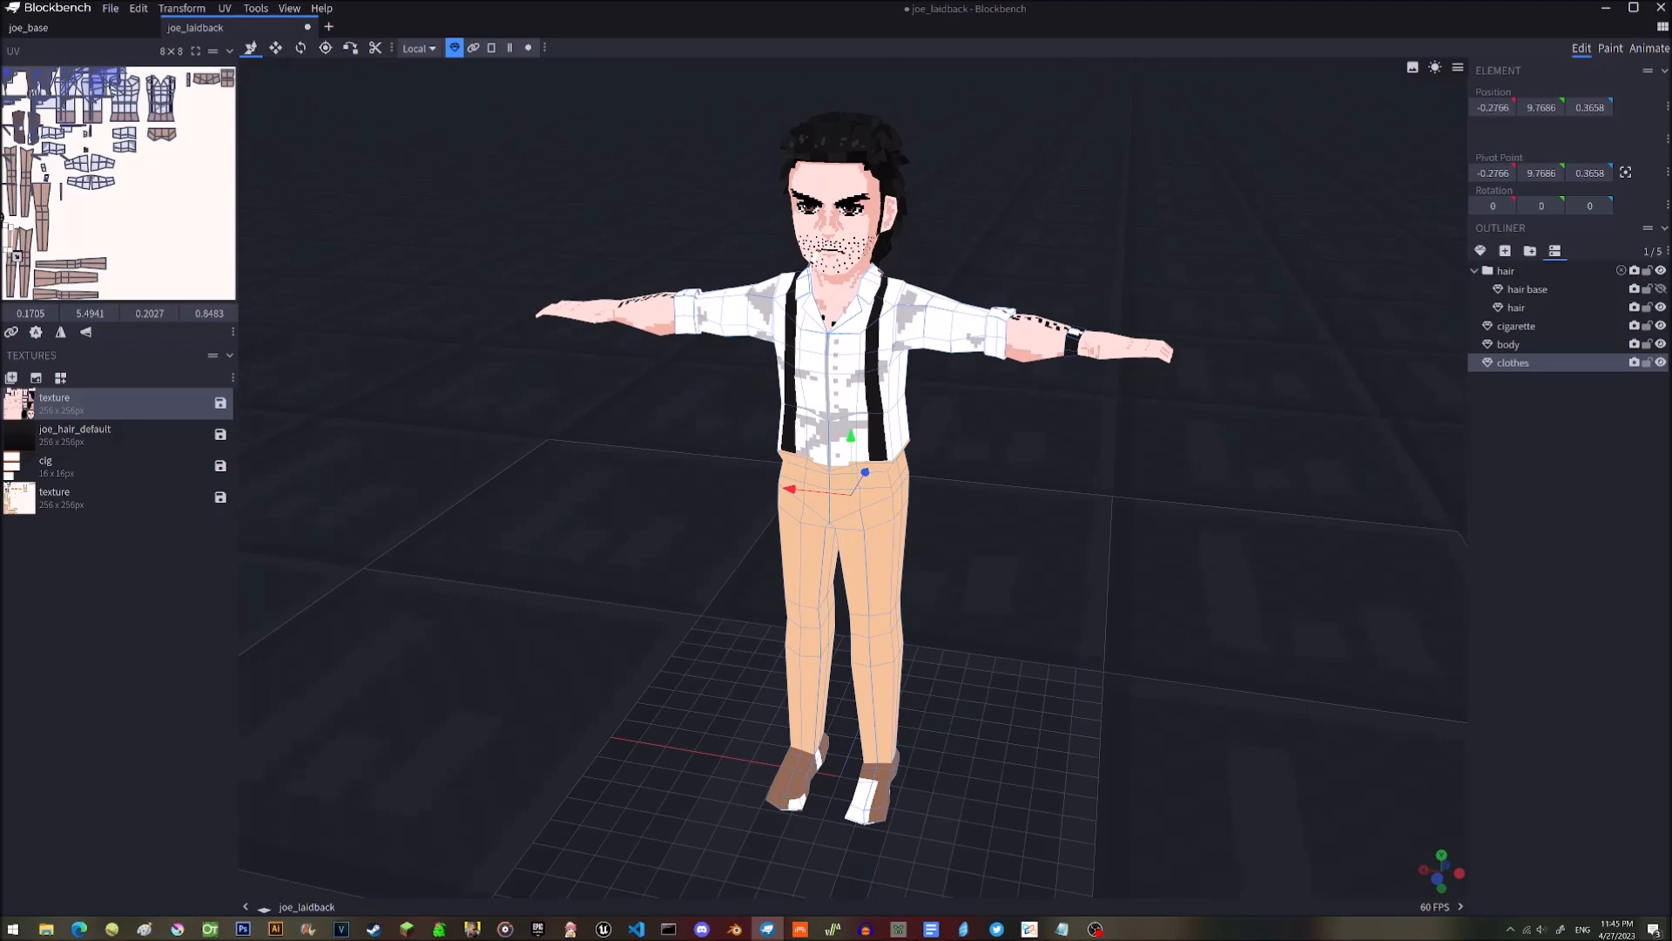
drag(0, 149, 840, 140)
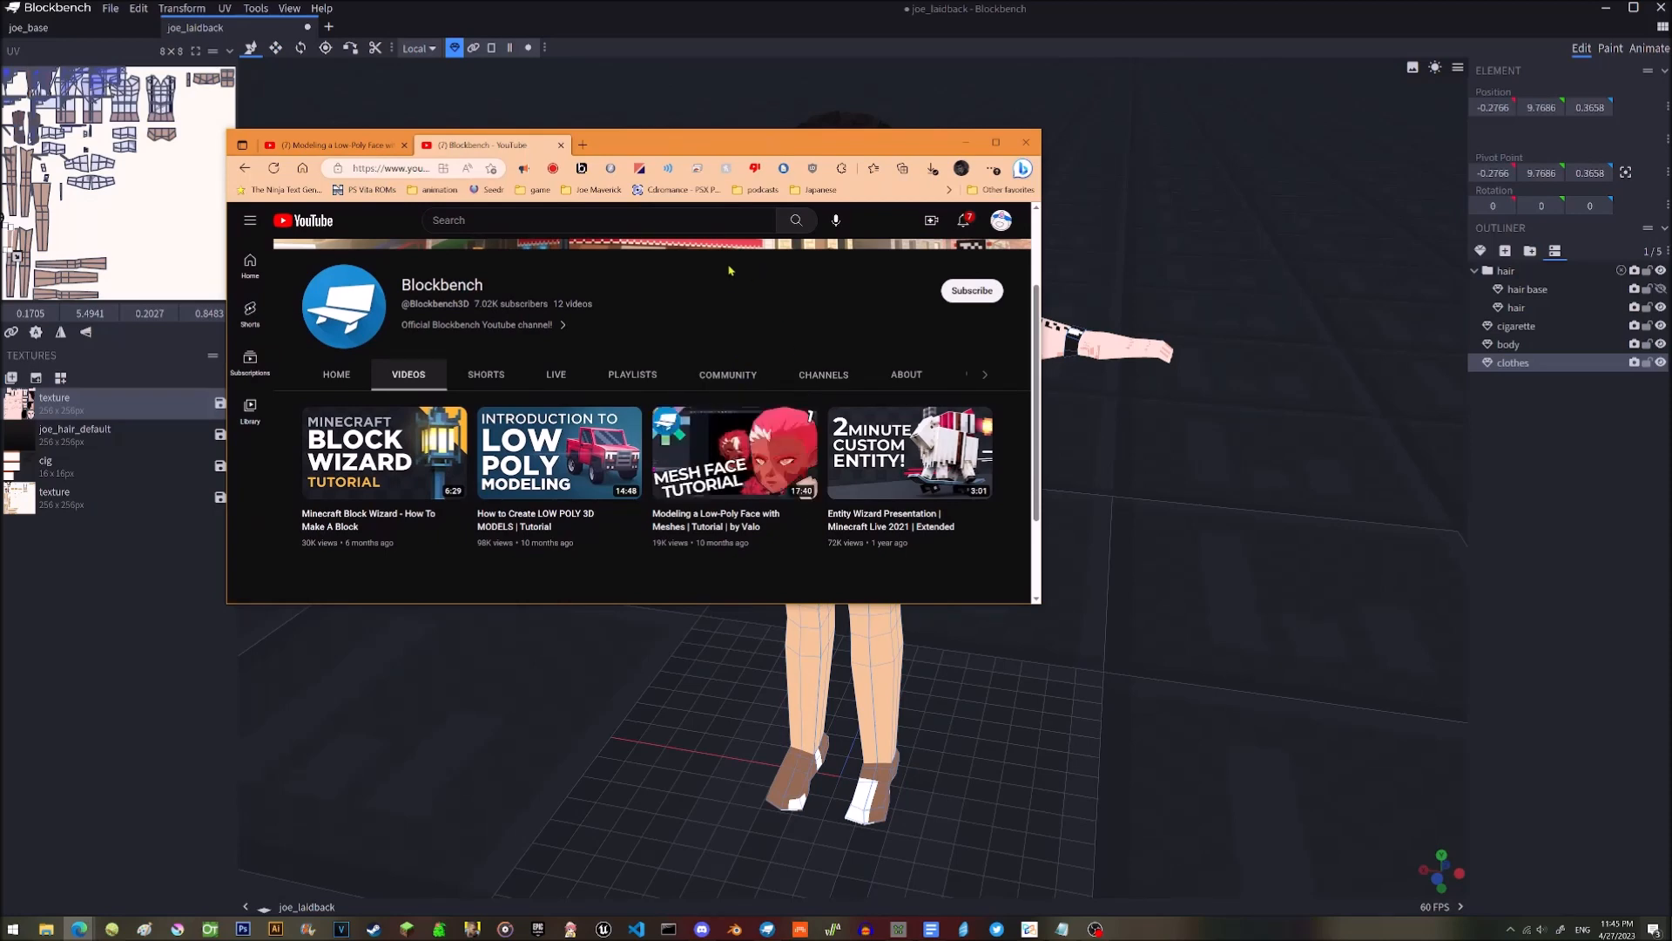
drag(727, 155, 0, 234)
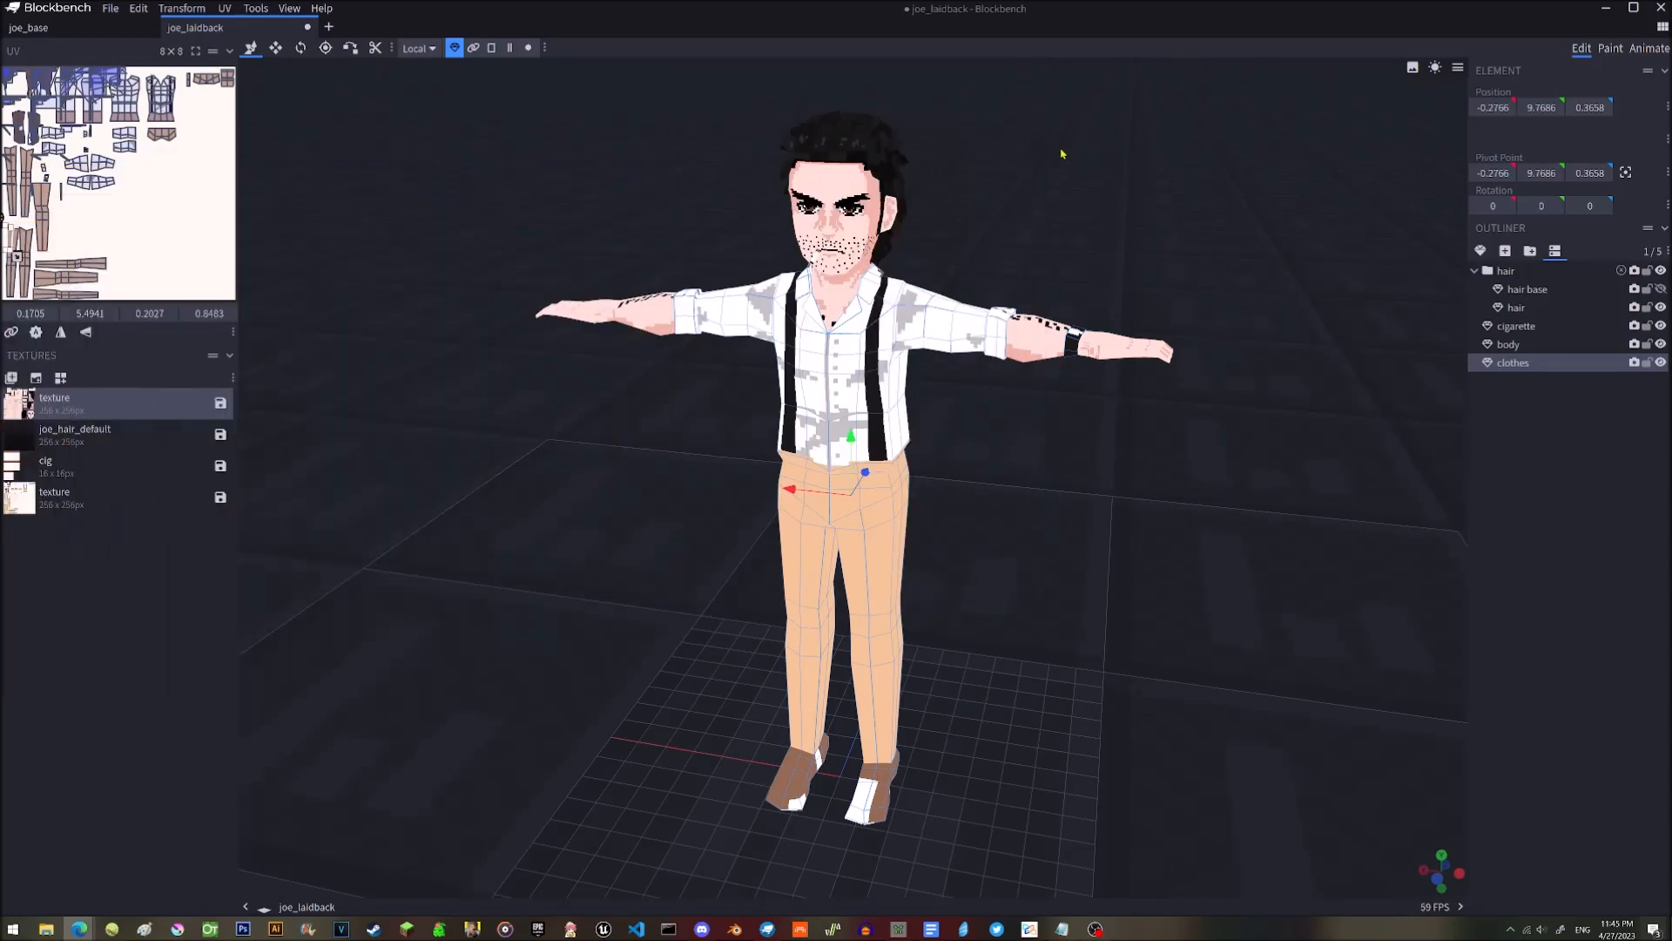
Select the hair mesh and inspect it on the character from several angles.
drag(1049, 248, 1093, 161)
drag(1045, 232, 1001, 410)
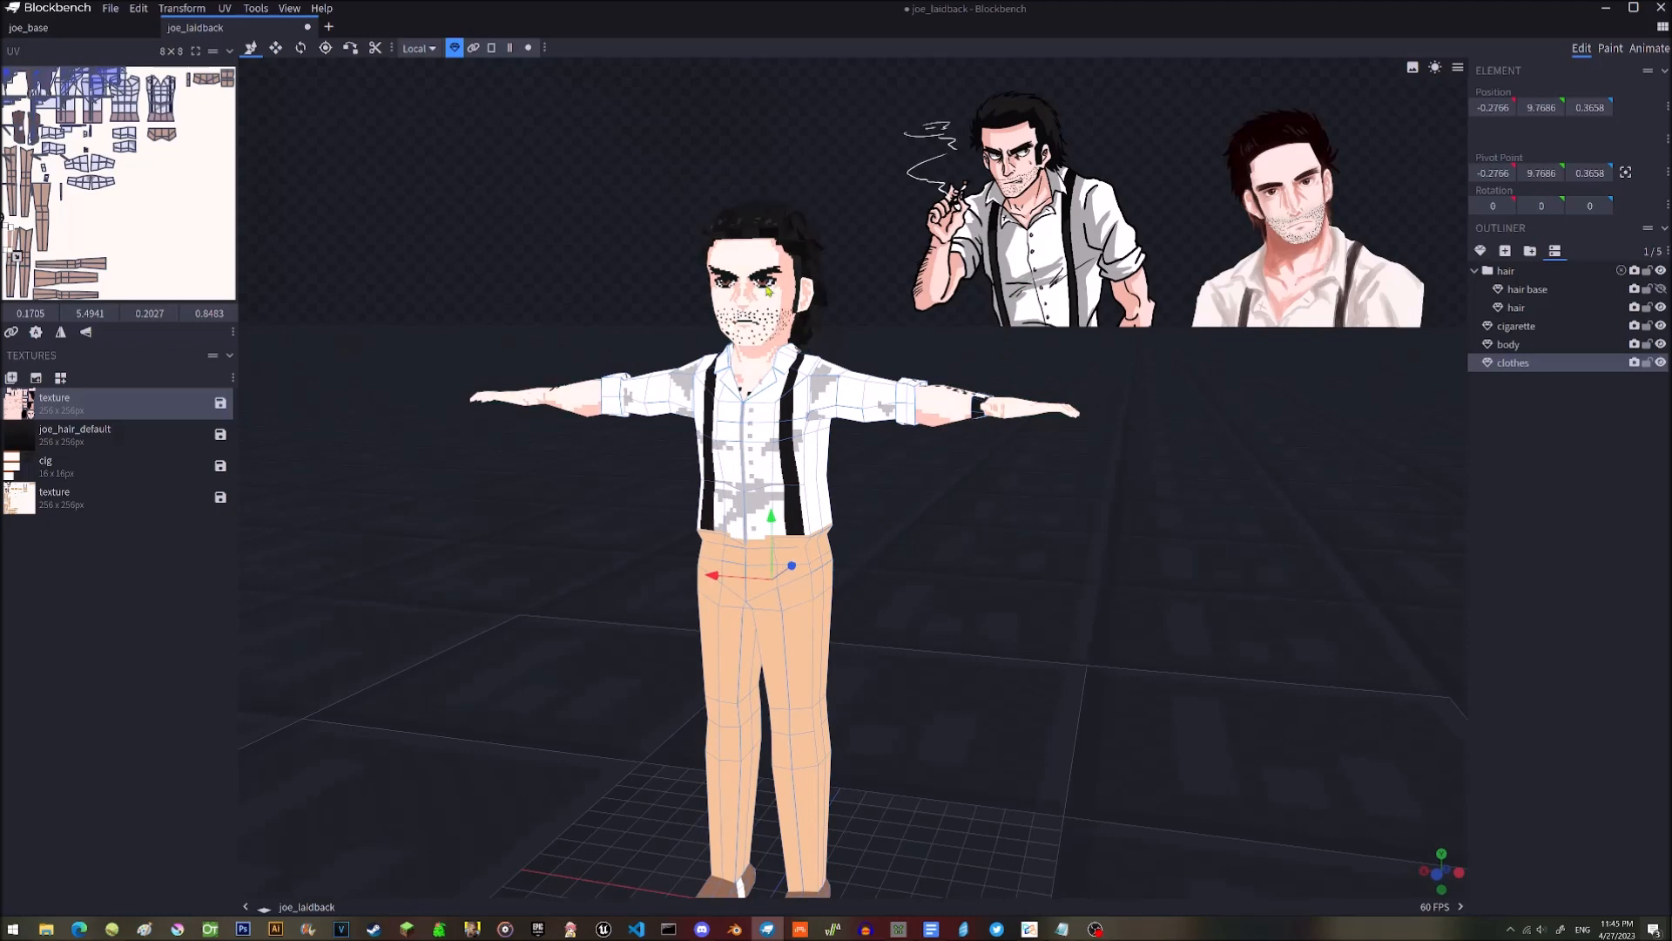
click(797, 225)
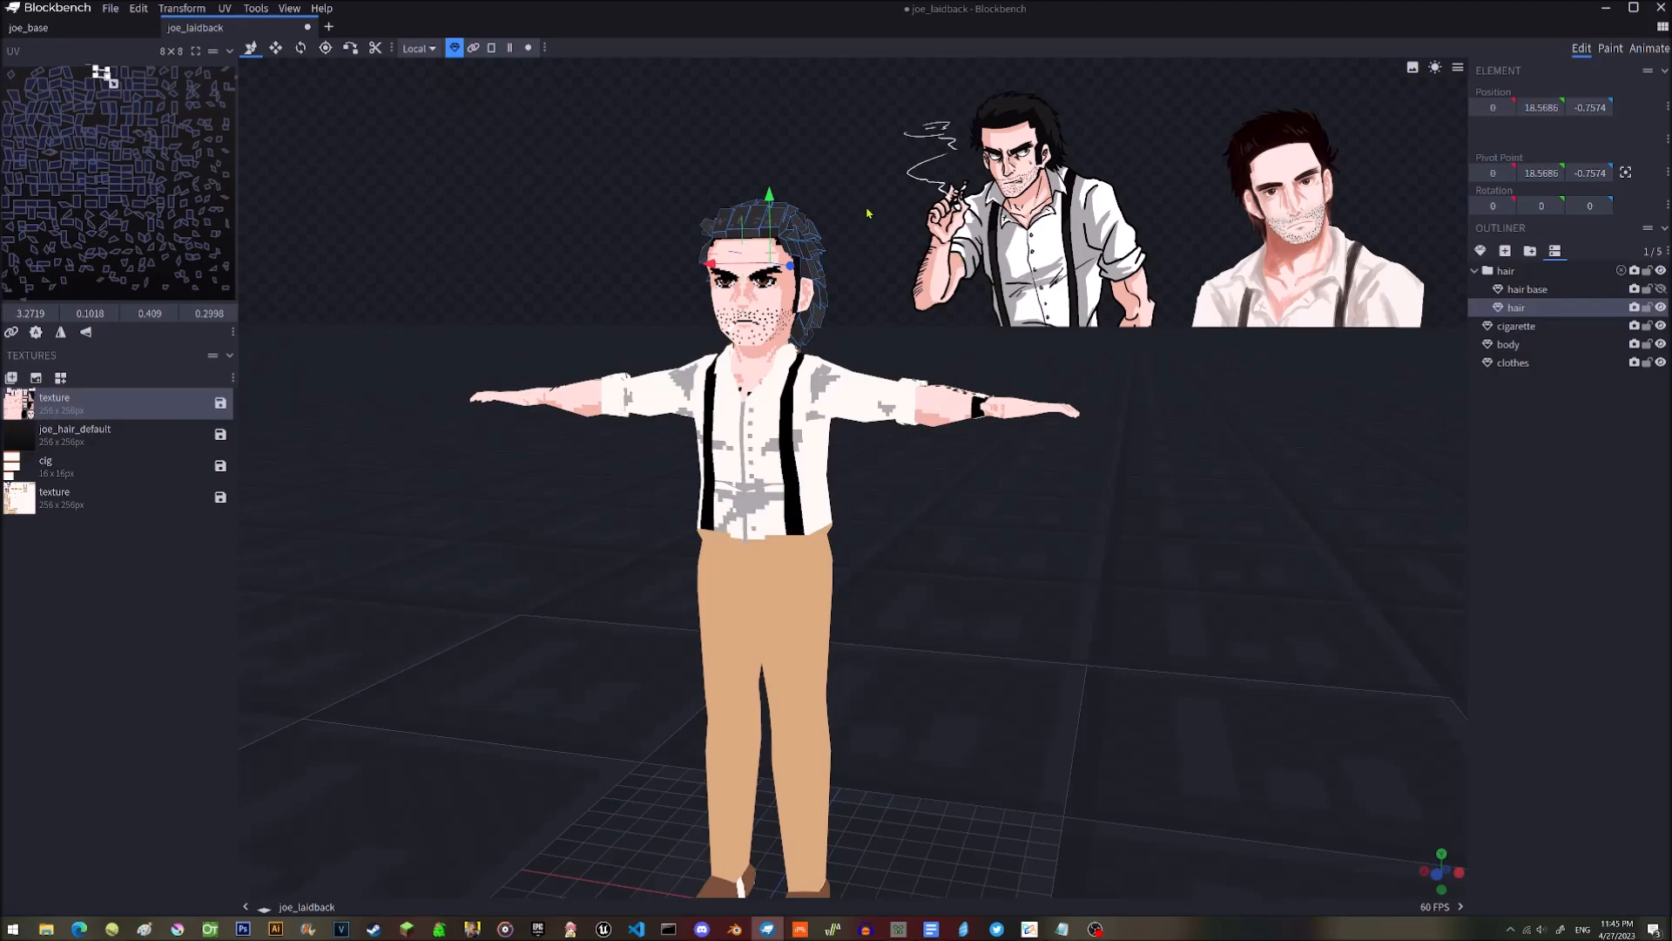
drag(927, 265, 929, 321)
scroll(870, 249, up, 3)
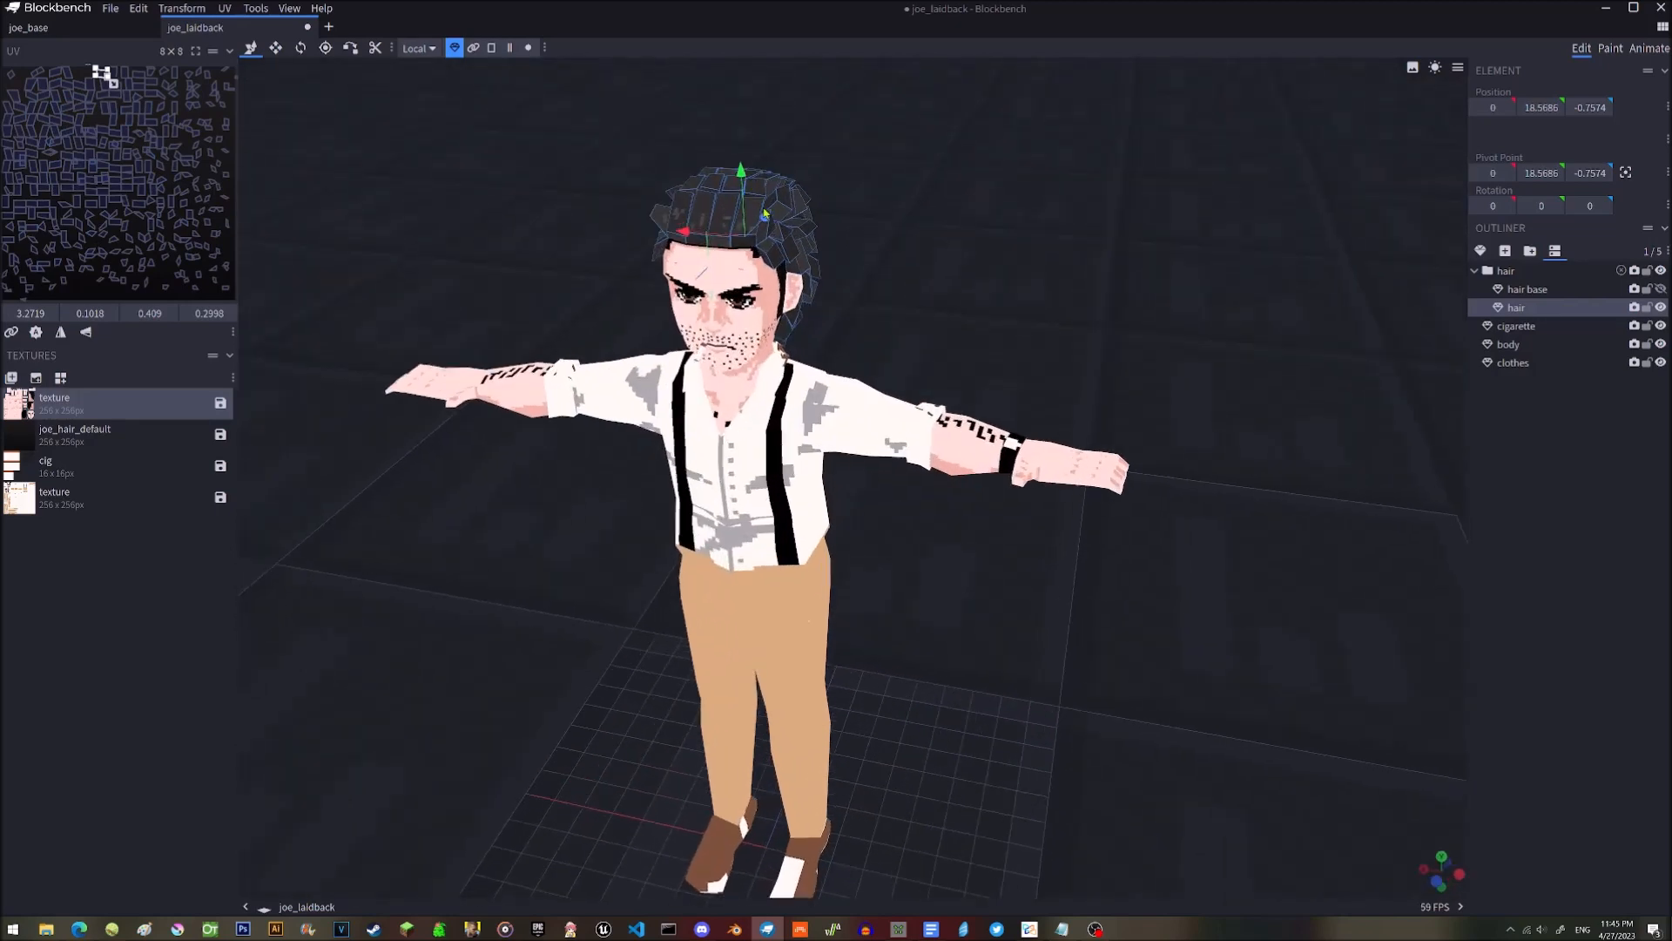
drag(869, 249, 928, 245)
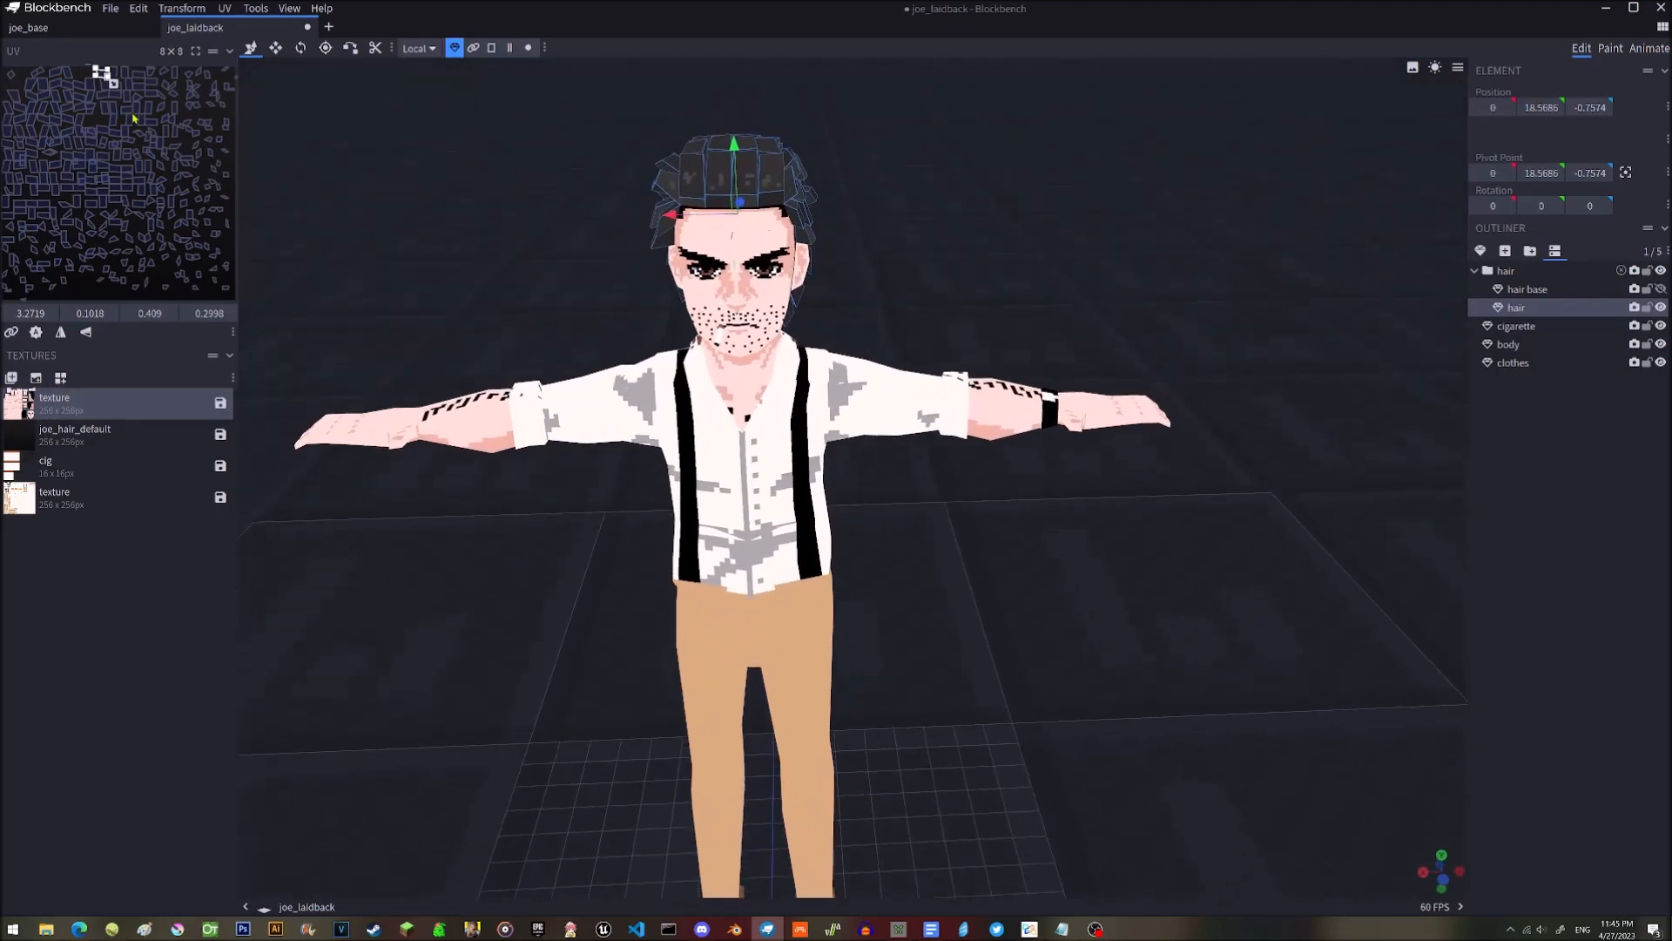
drag(1016, 283, 693, 305)
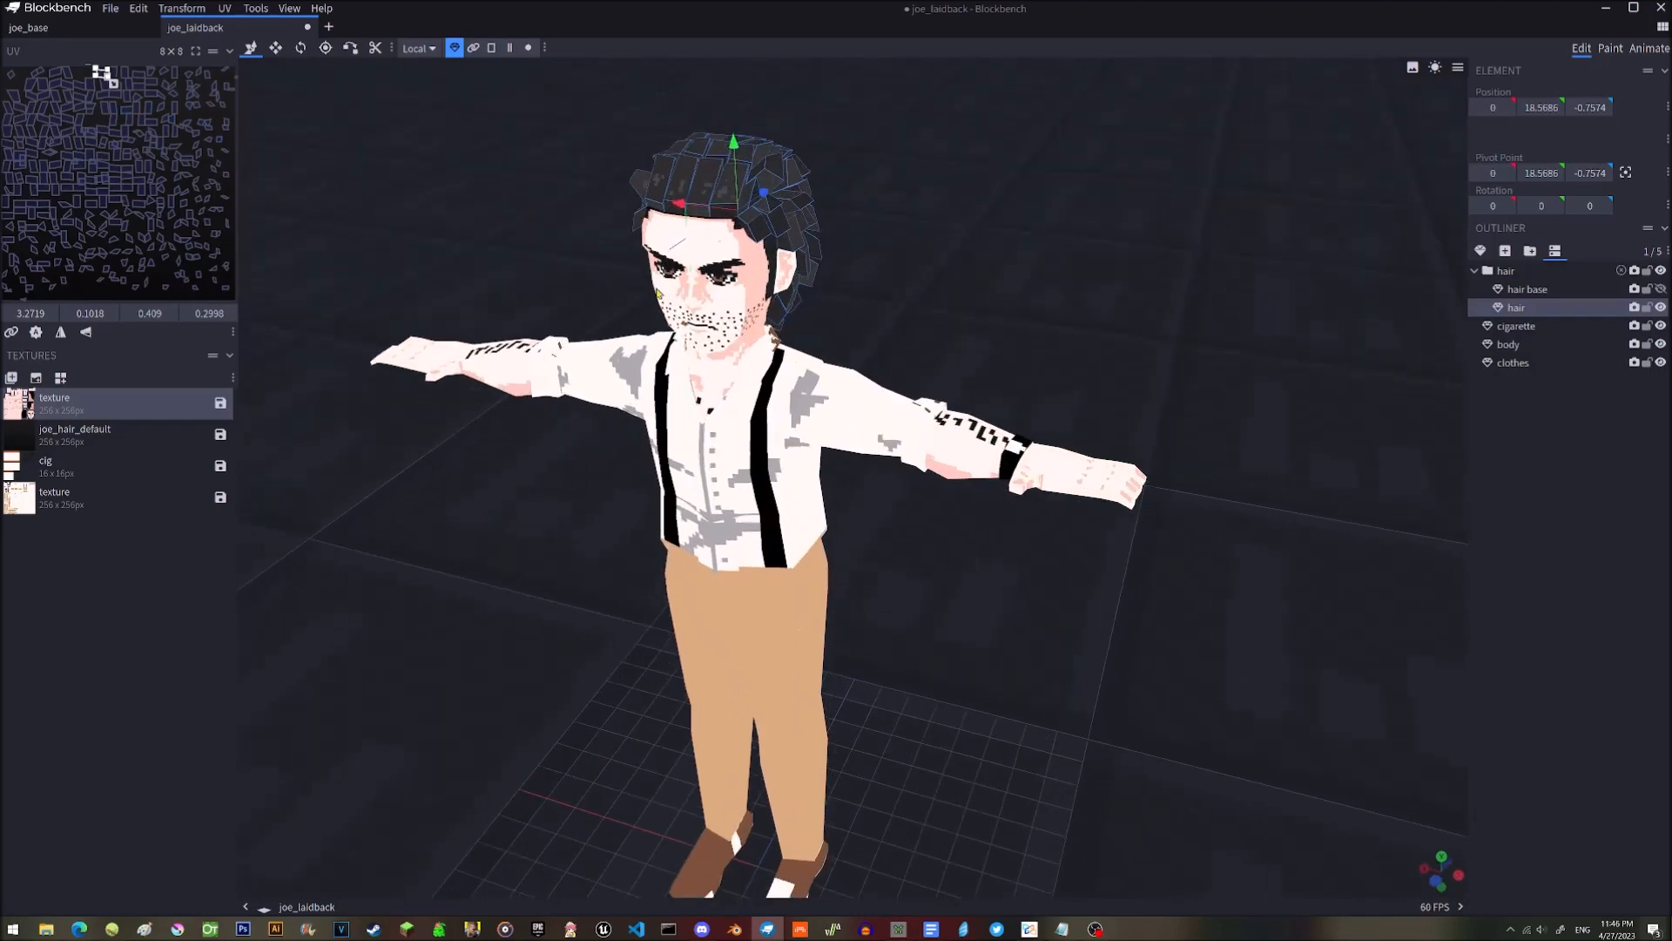
Select the character's body mesh and inspect its face and arms up close.
click(715, 254)
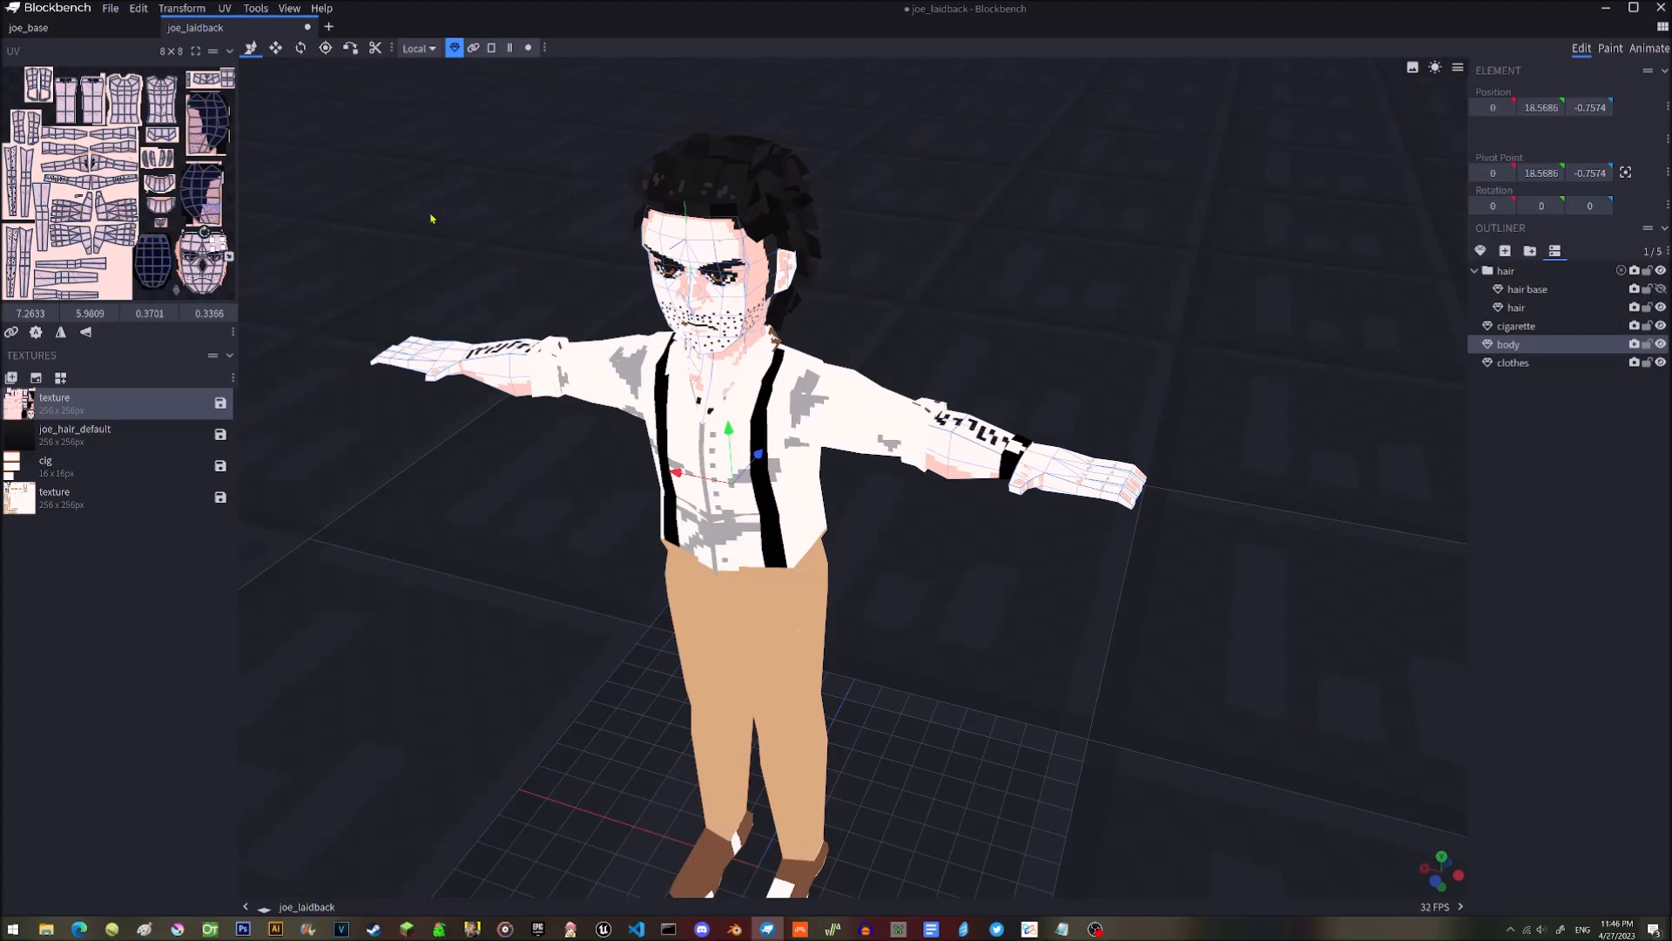
drag(808, 310, 877, 262)
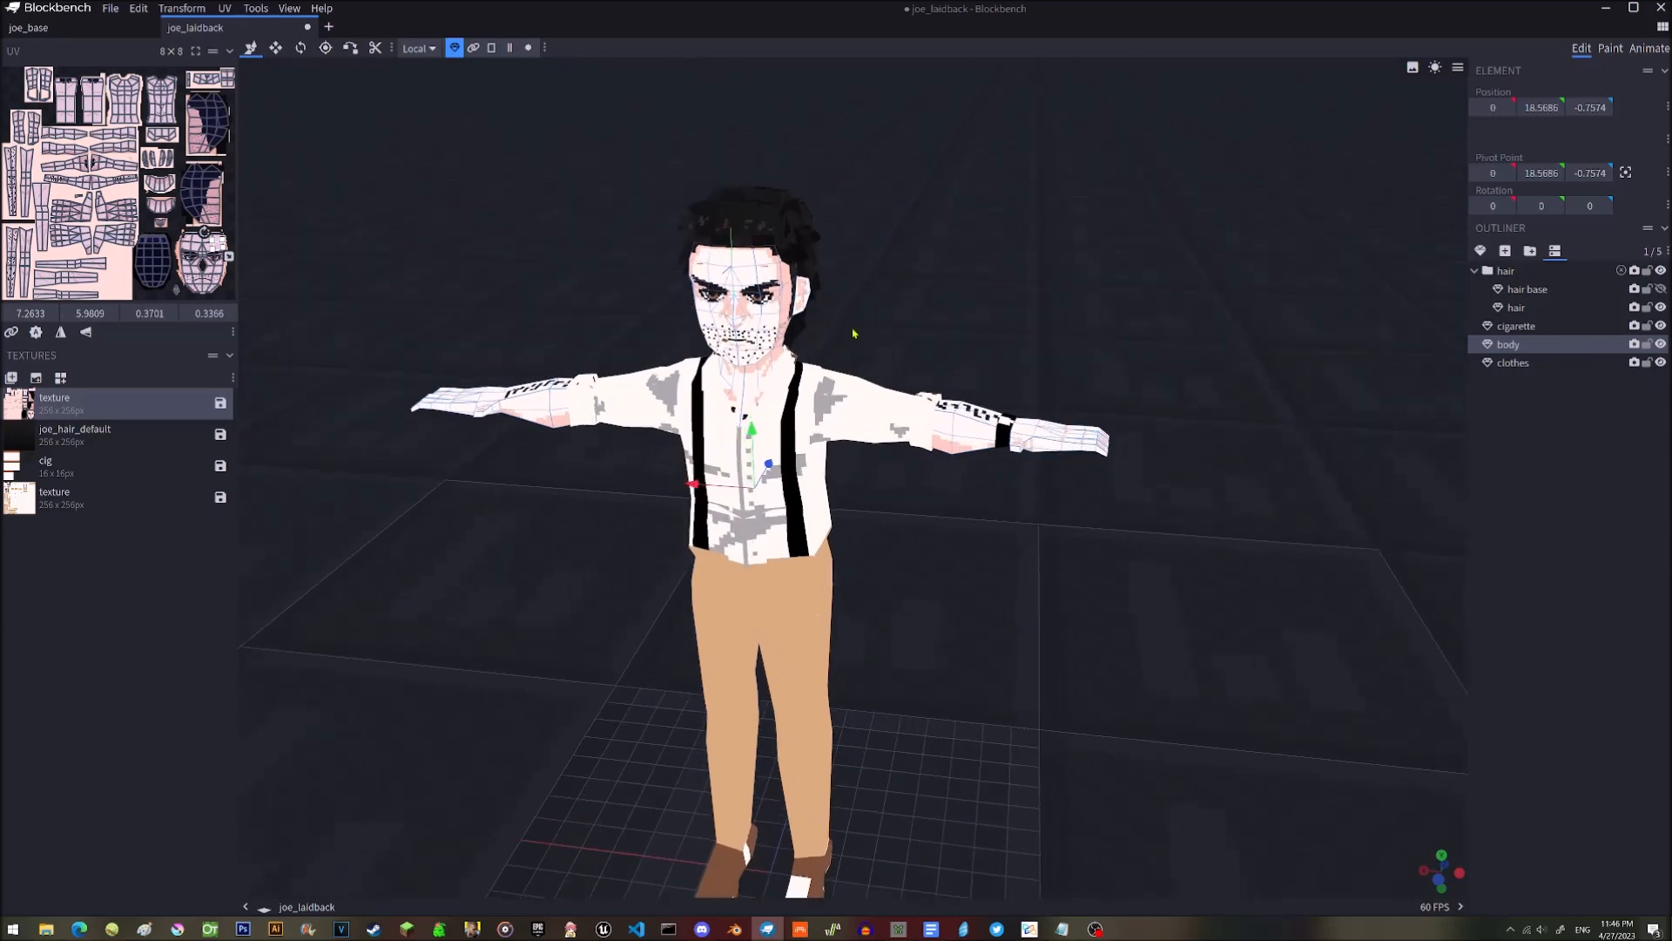
drag(936, 309, 891, 400)
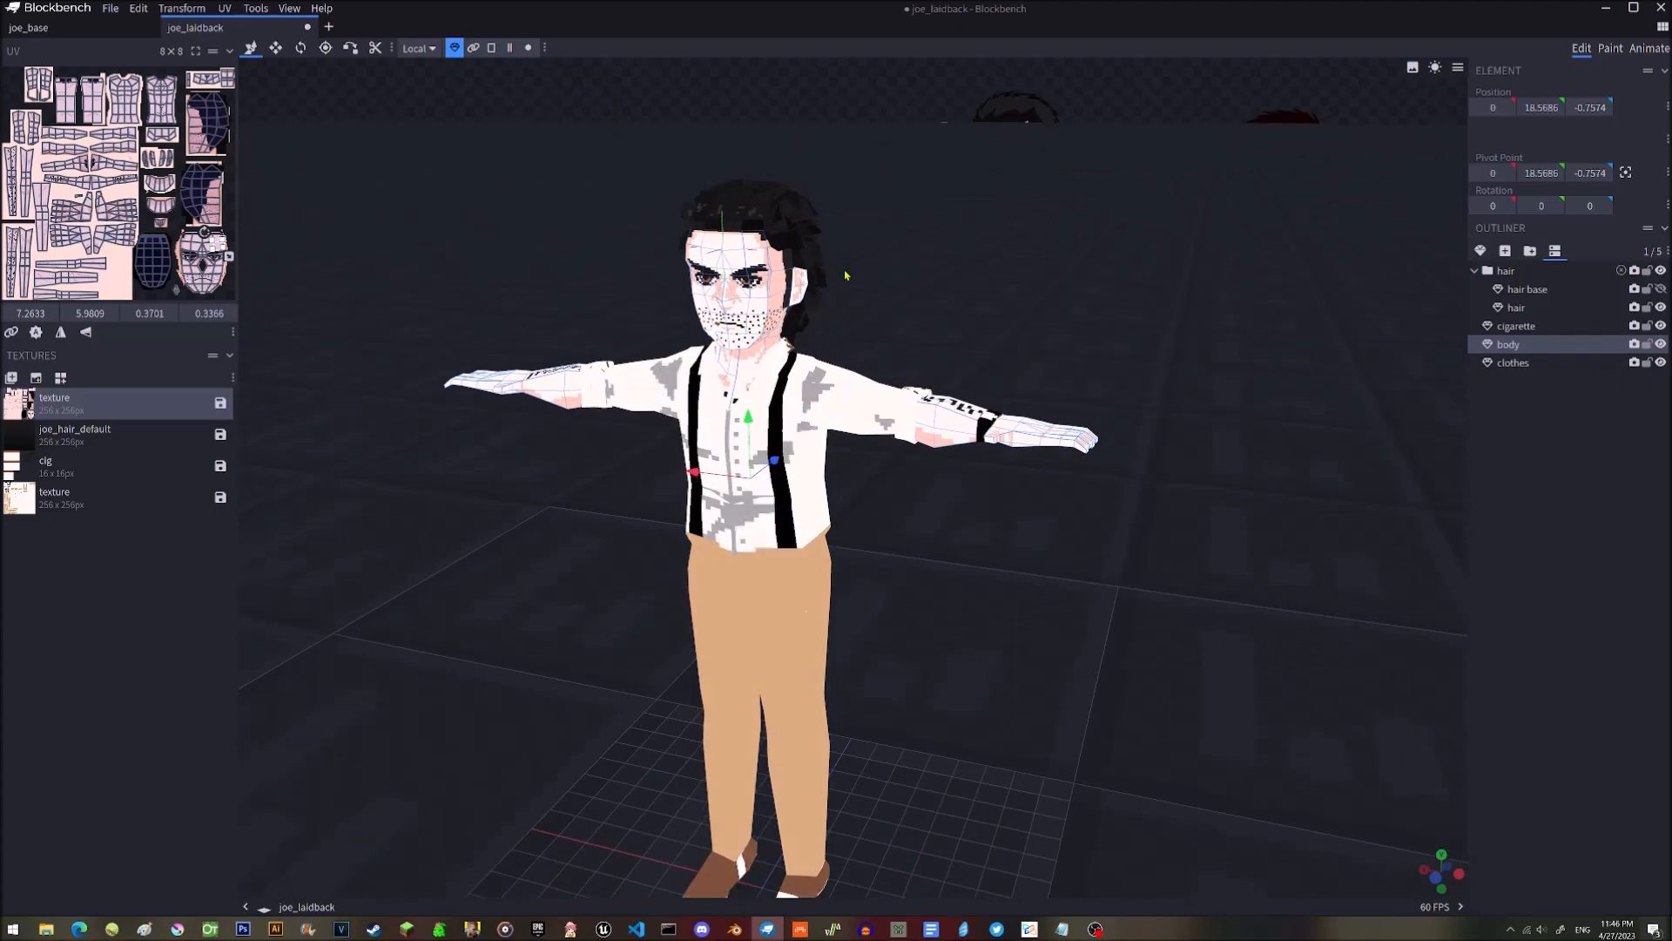
scroll(863, 270, up, 1)
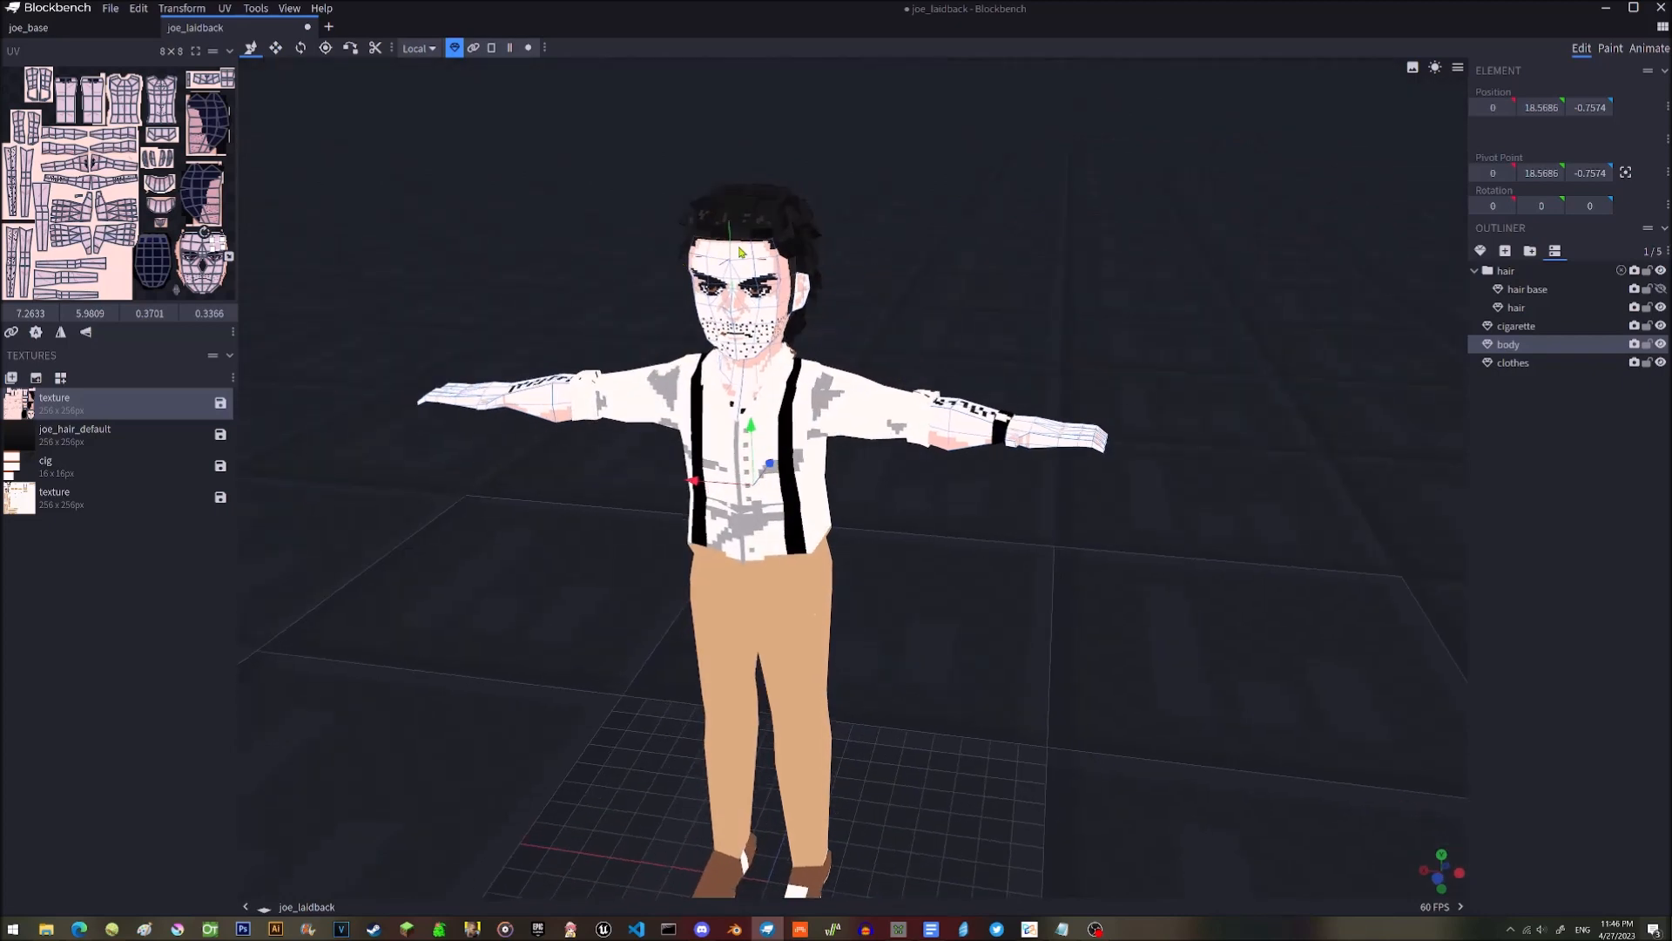
scroll(737, 256, up, 6)
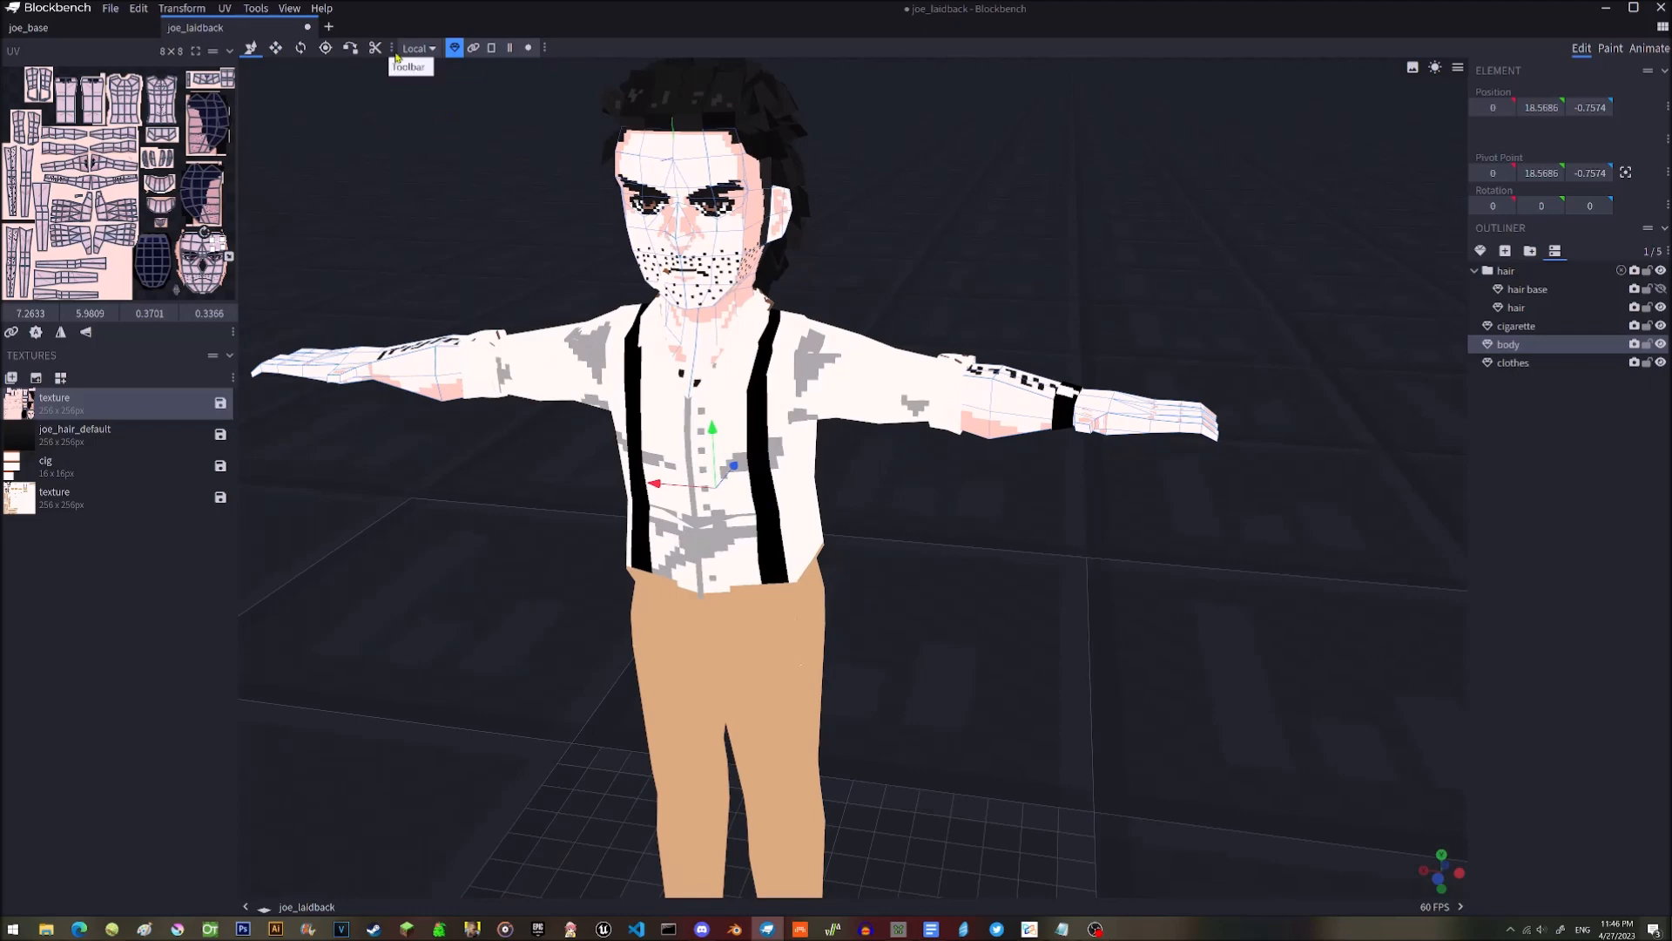
scroll(1008, 313, down, 4)
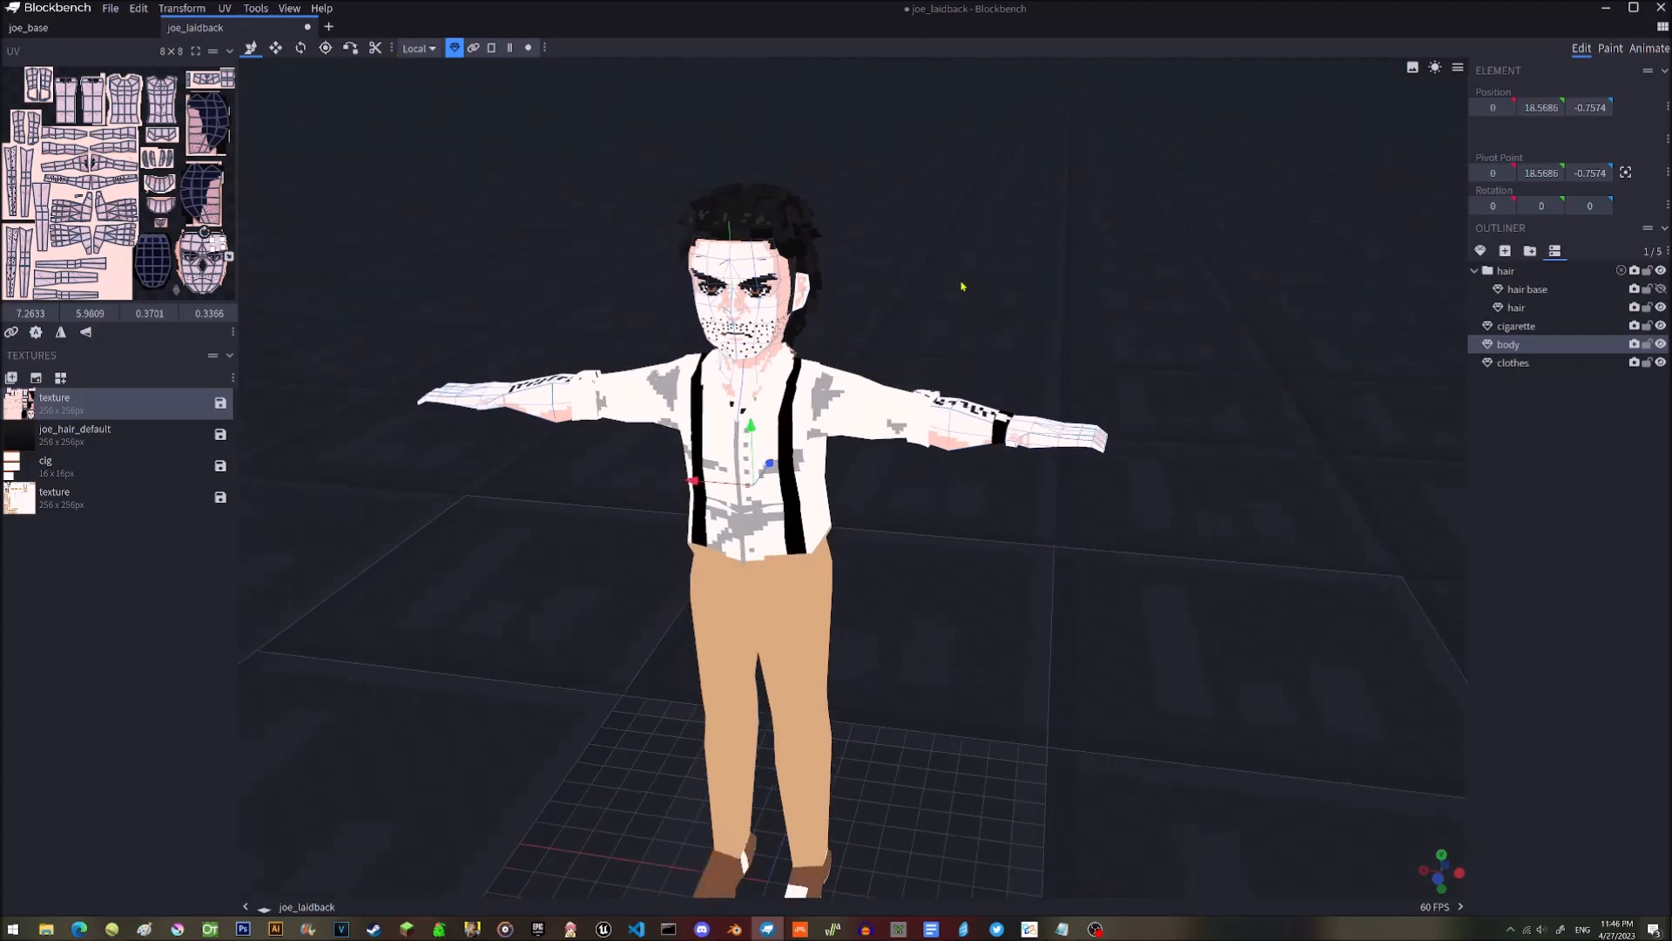
scroll(566, 210, up, 2)
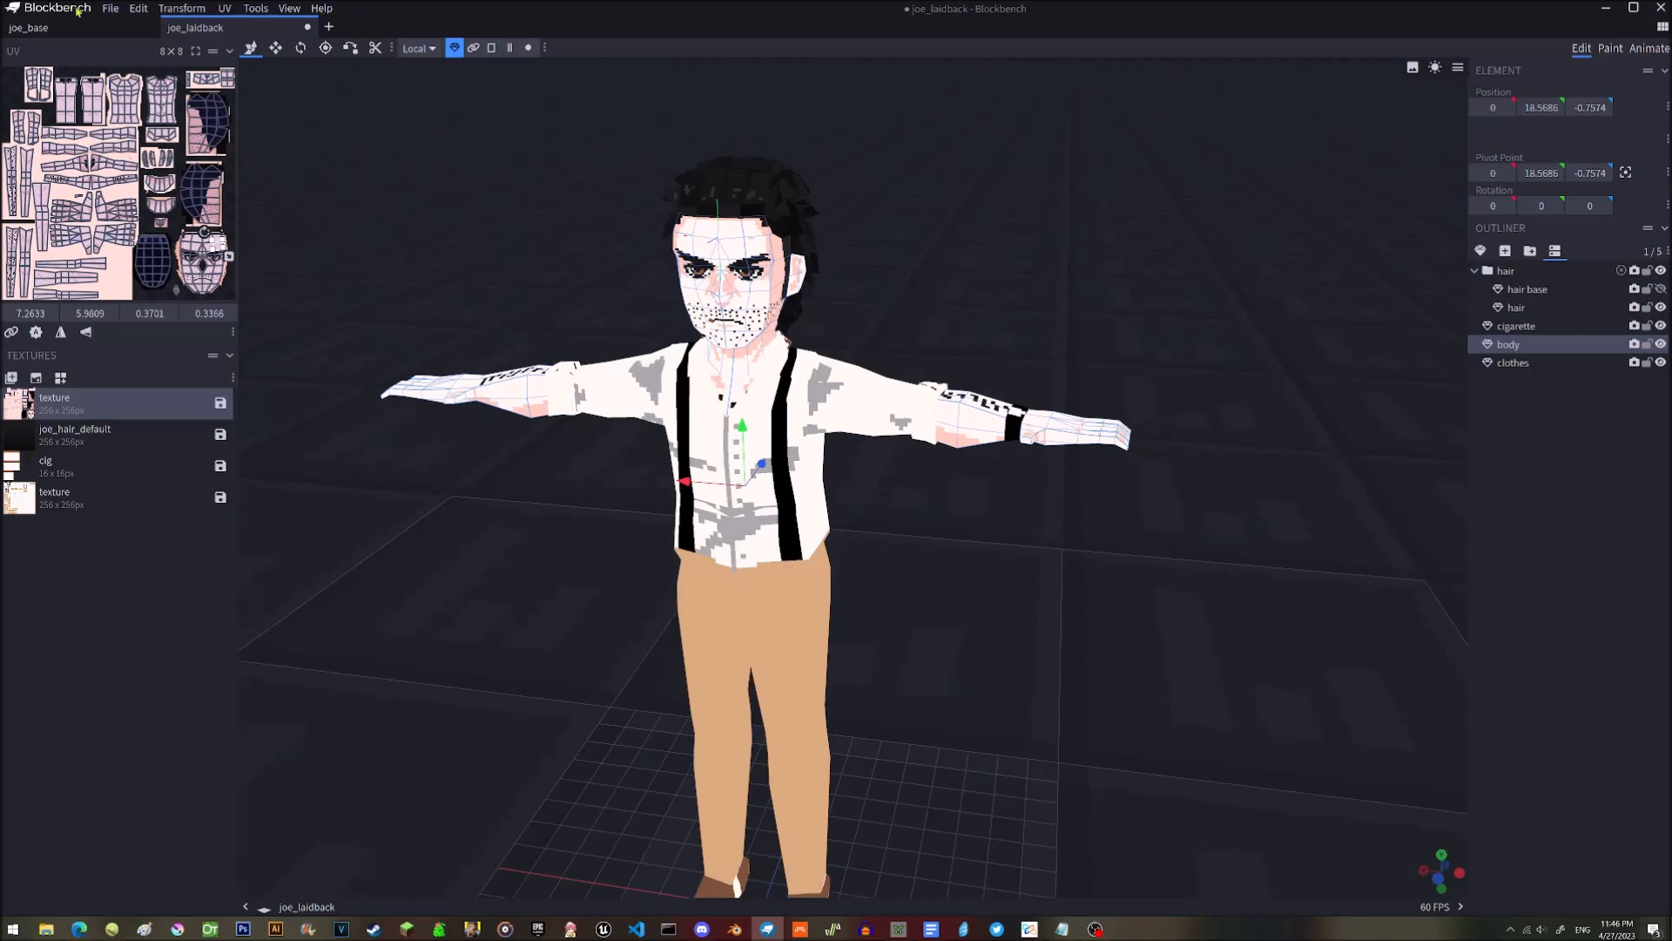
Look up the MTools plugin among the available and installed plugins, then close the plugin manager.
click(111, 10)
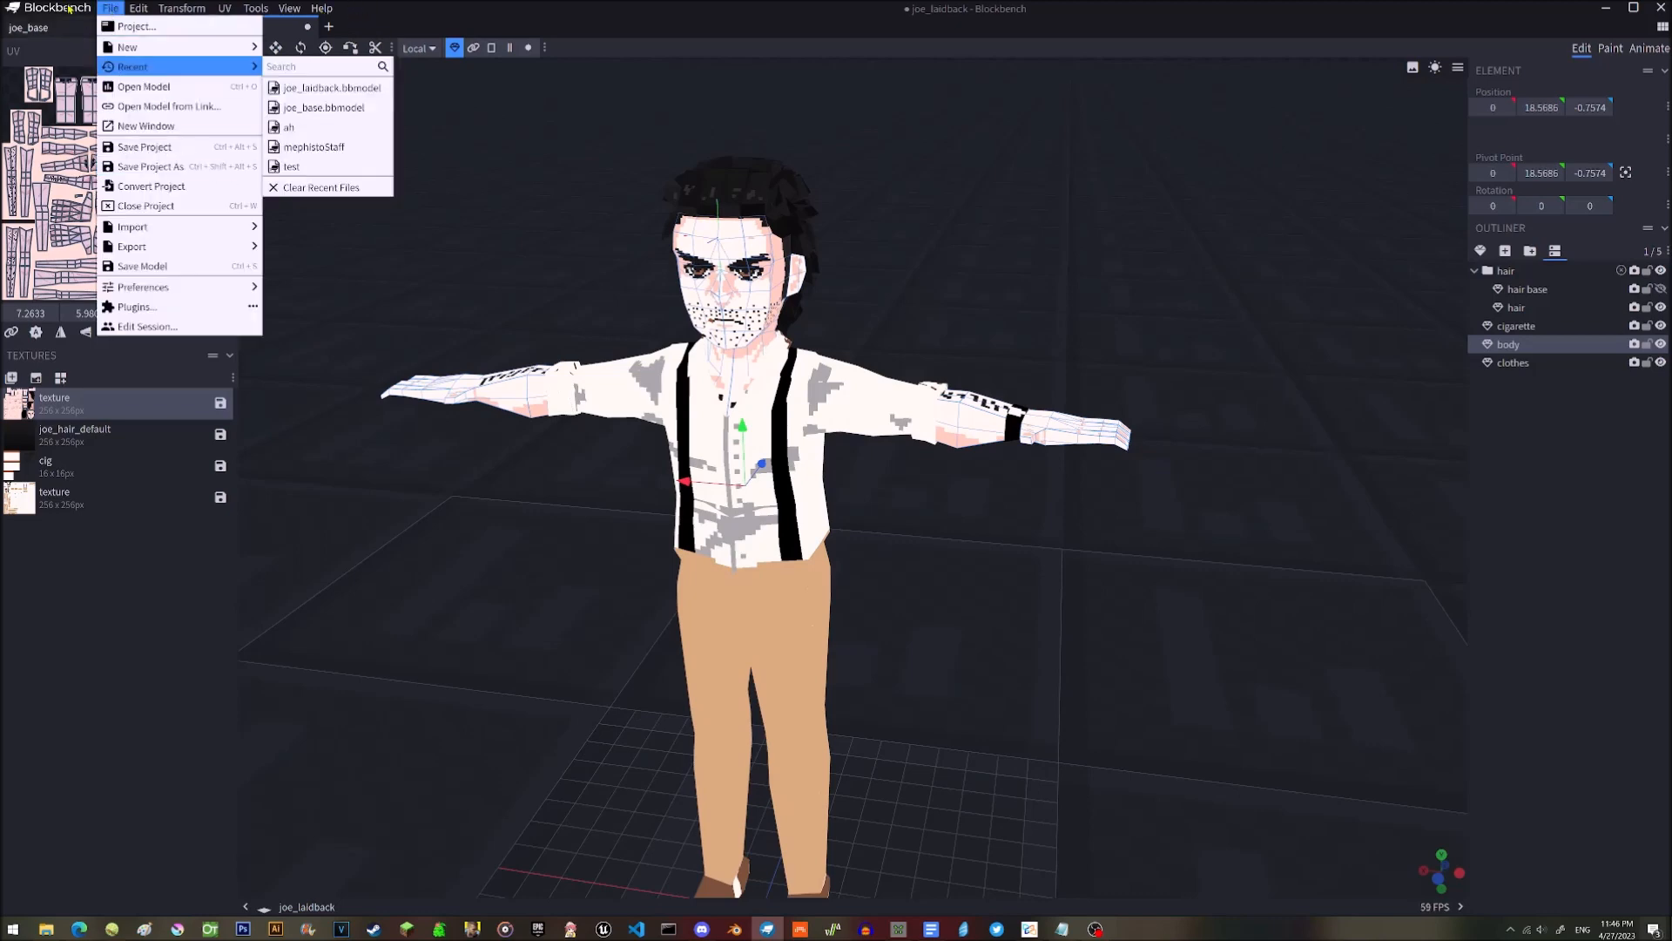
click(209, 310)
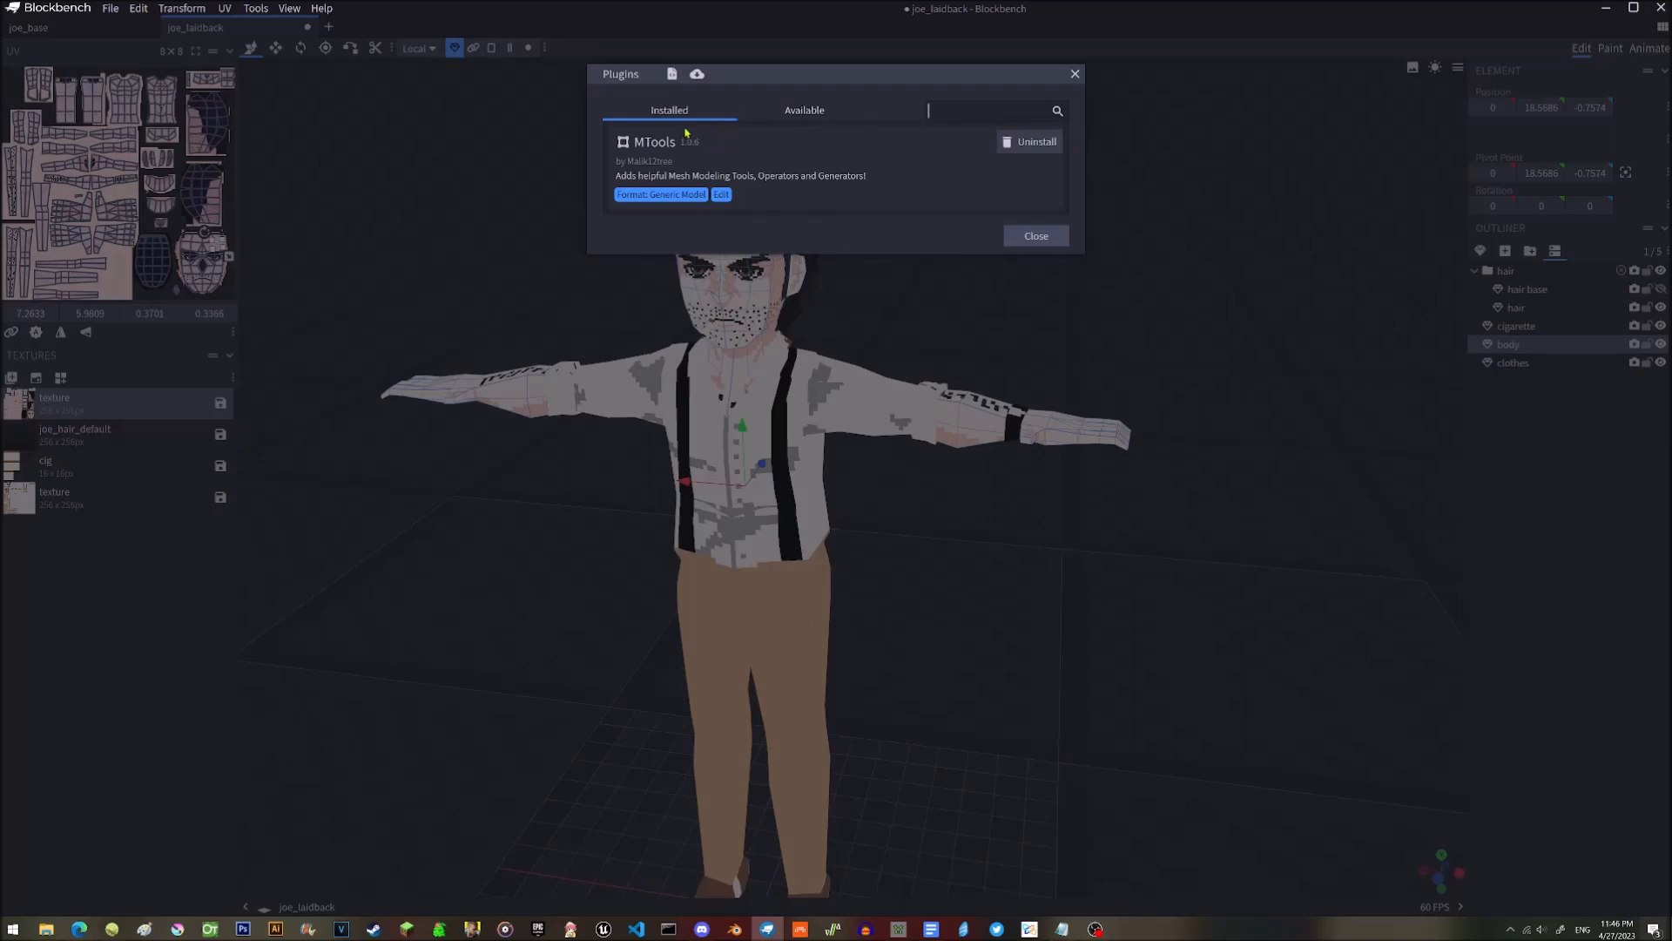
click(800, 108)
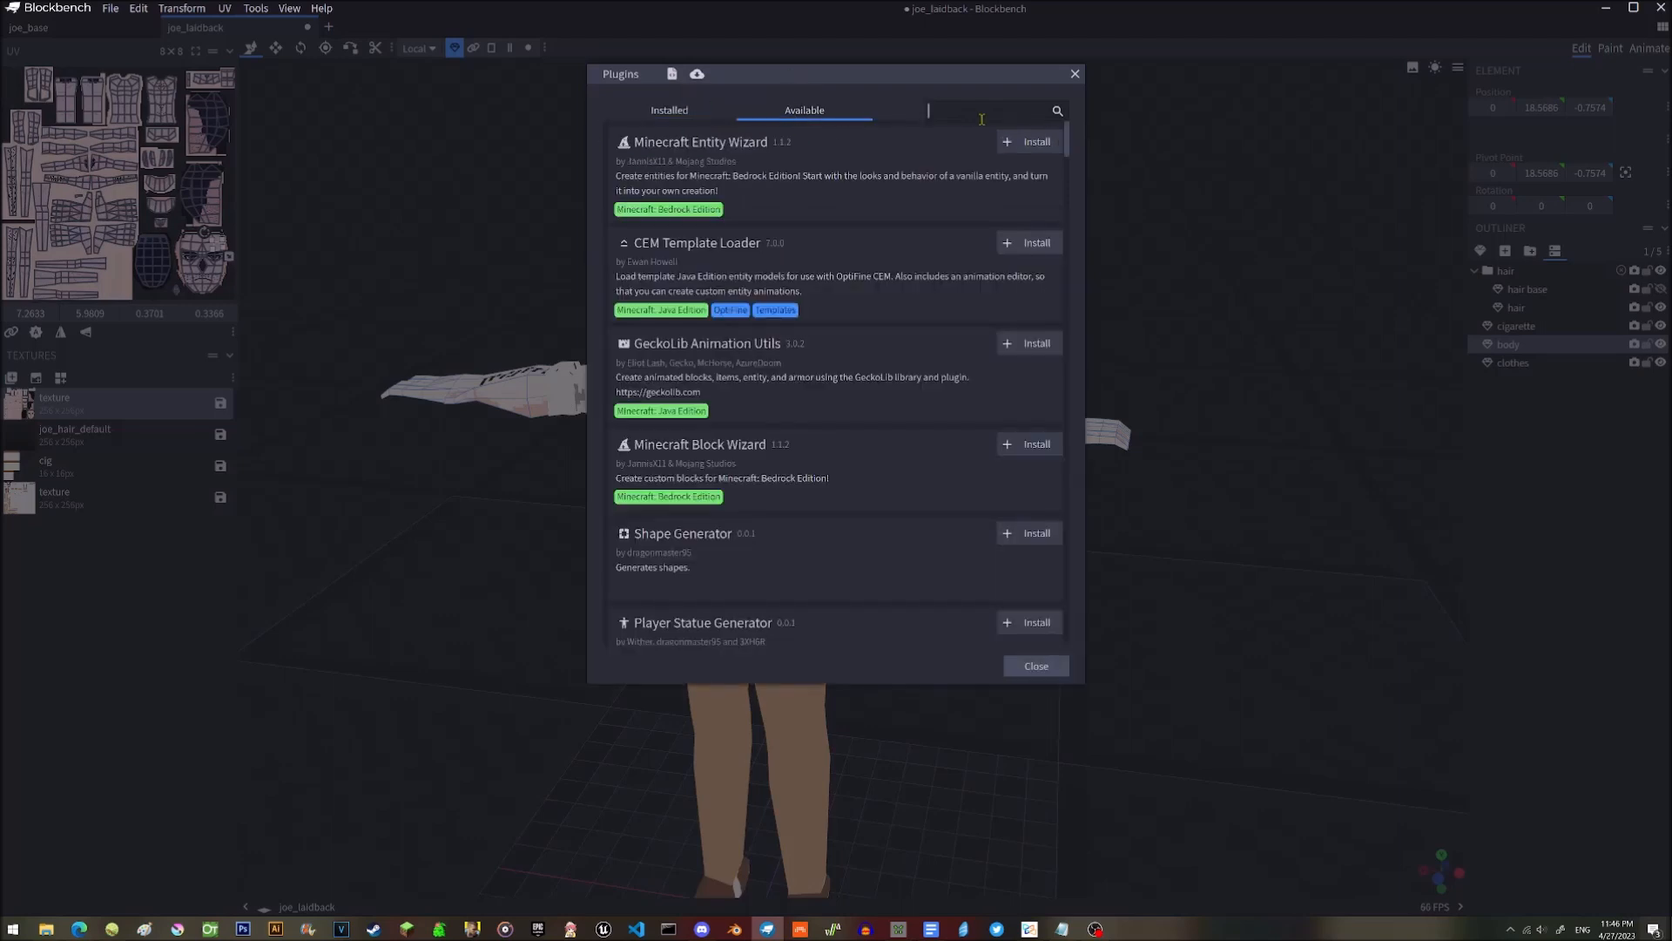
text(mtools)
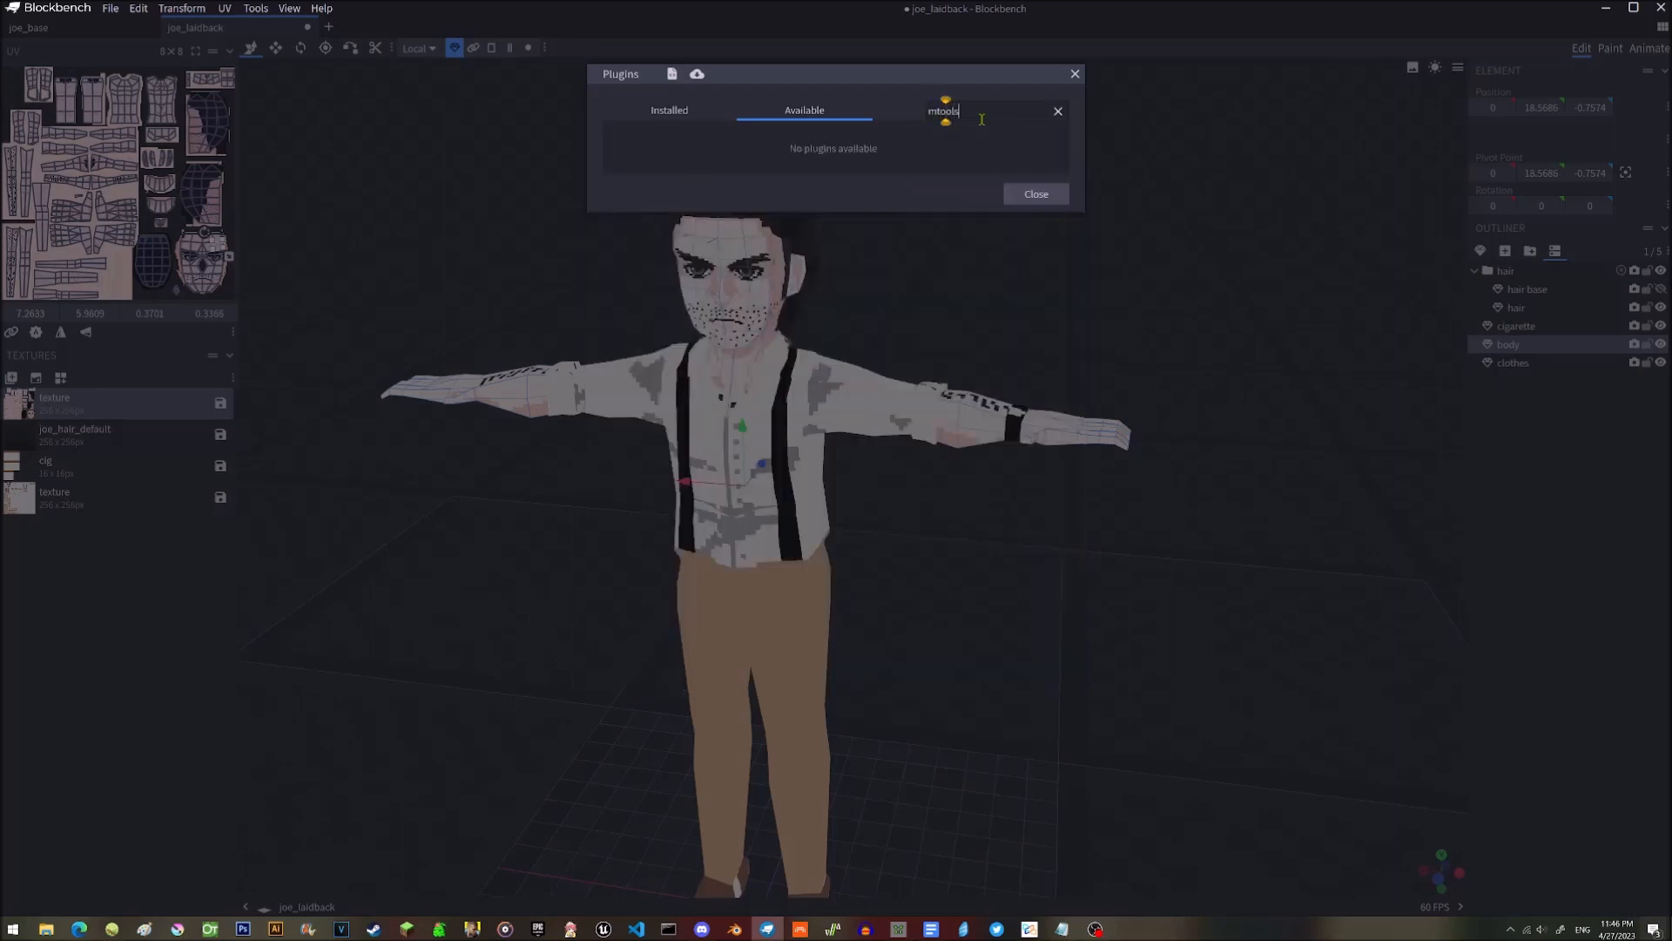
click(667, 111)
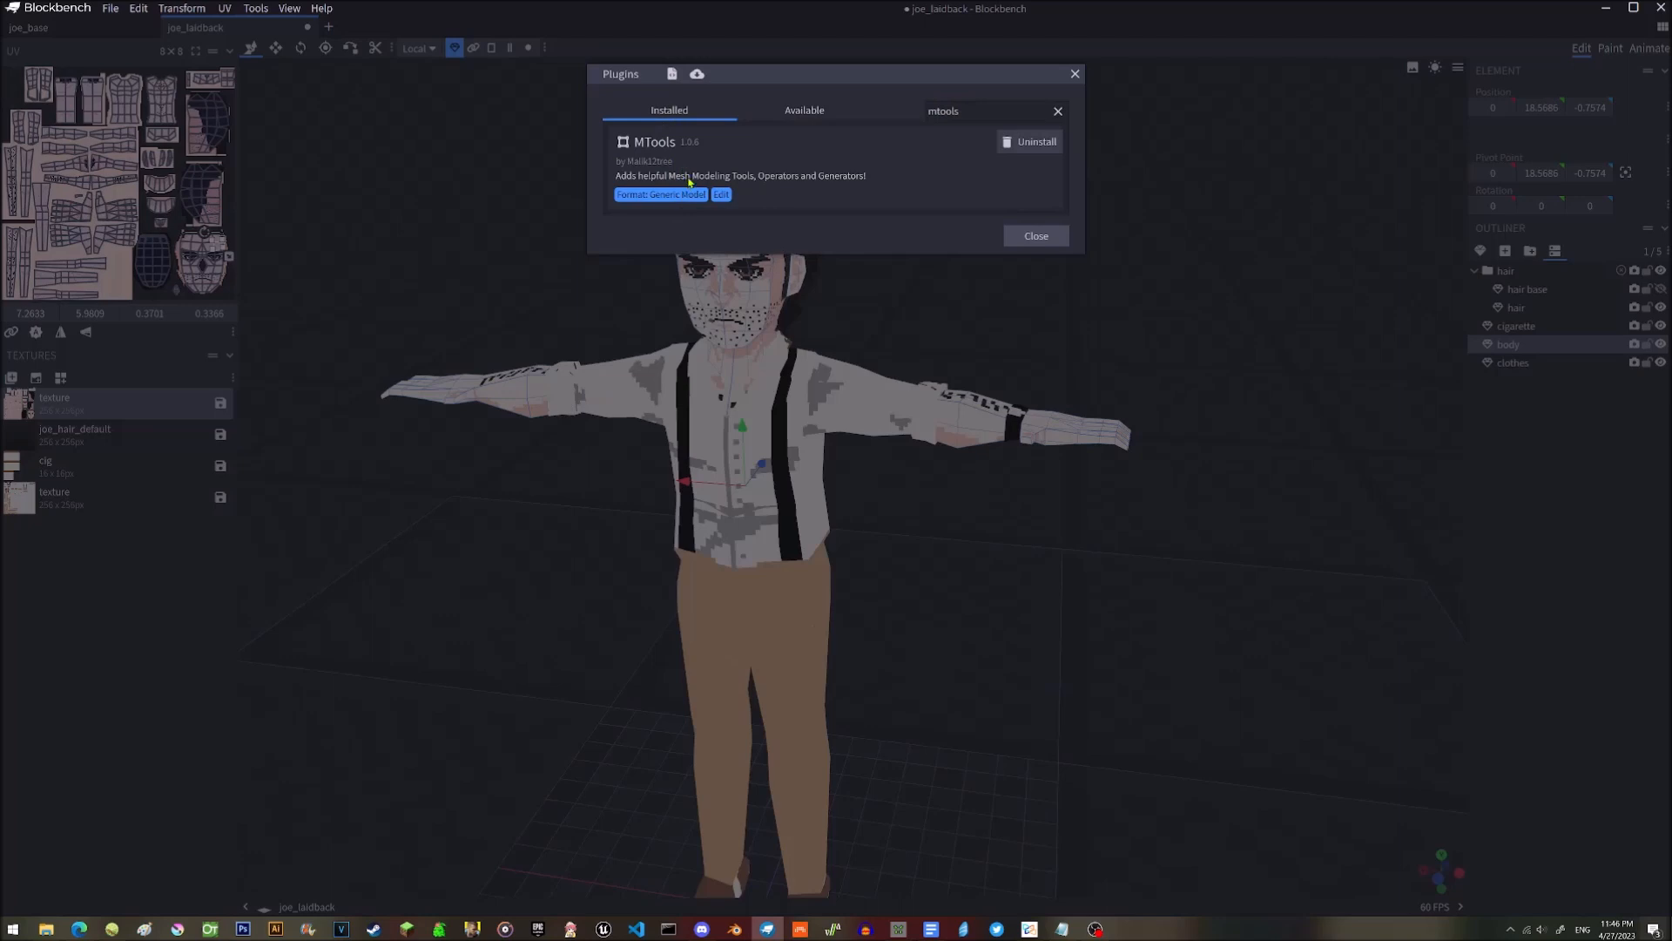
click(1073, 75)
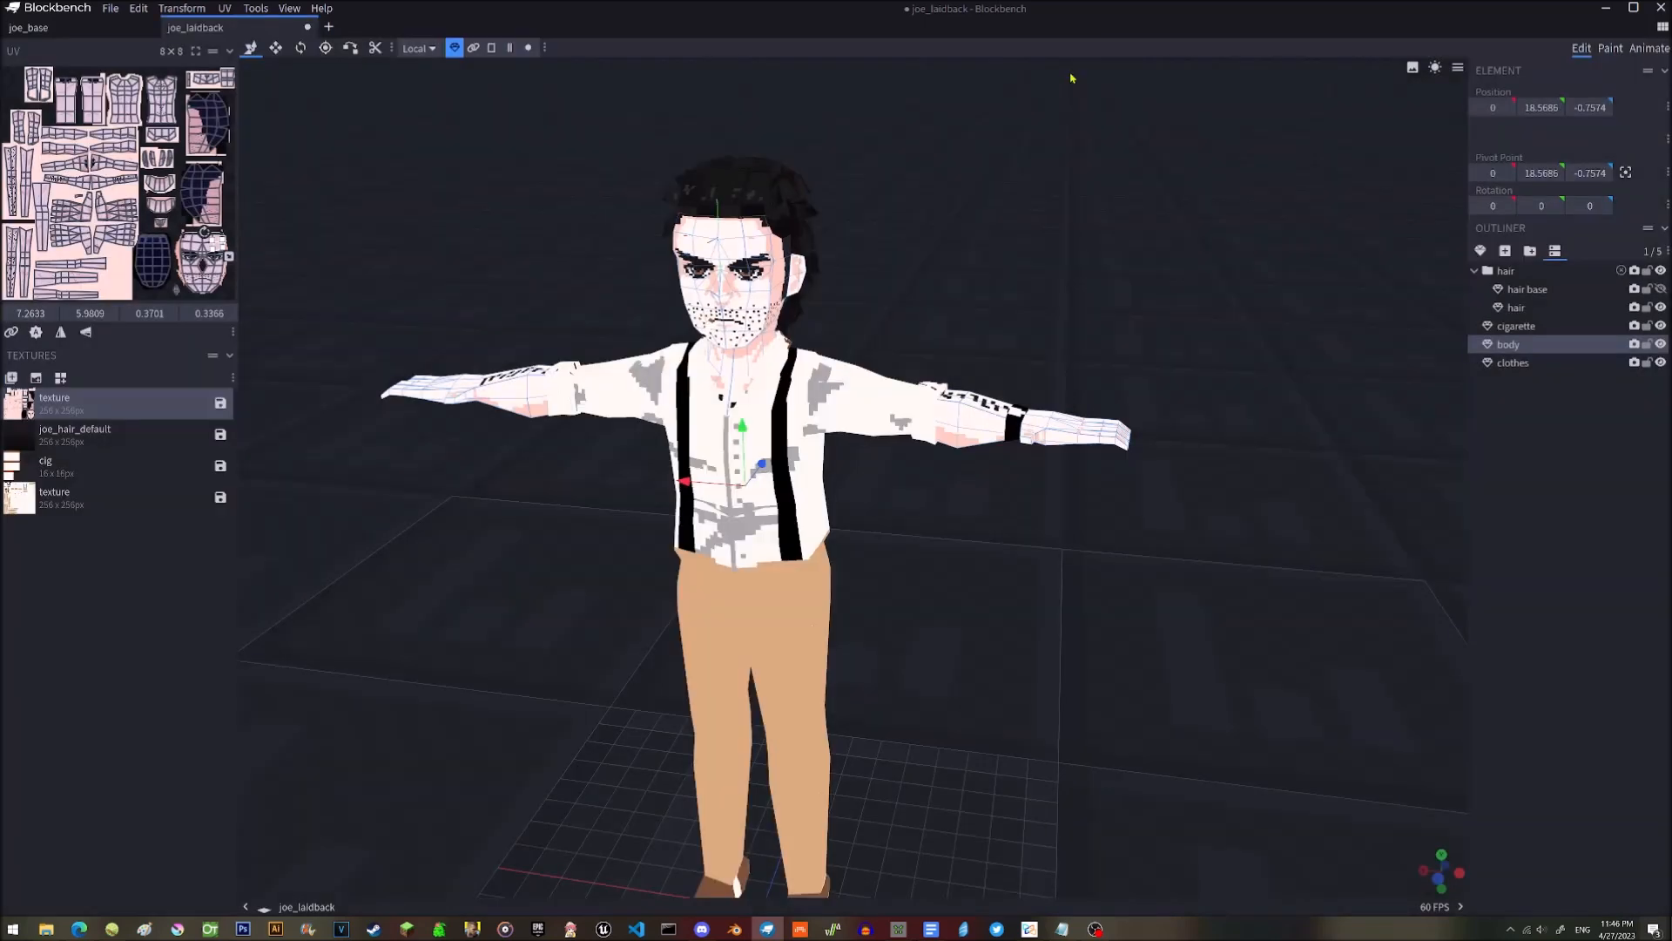
drag(950, 146, 1022, 285)
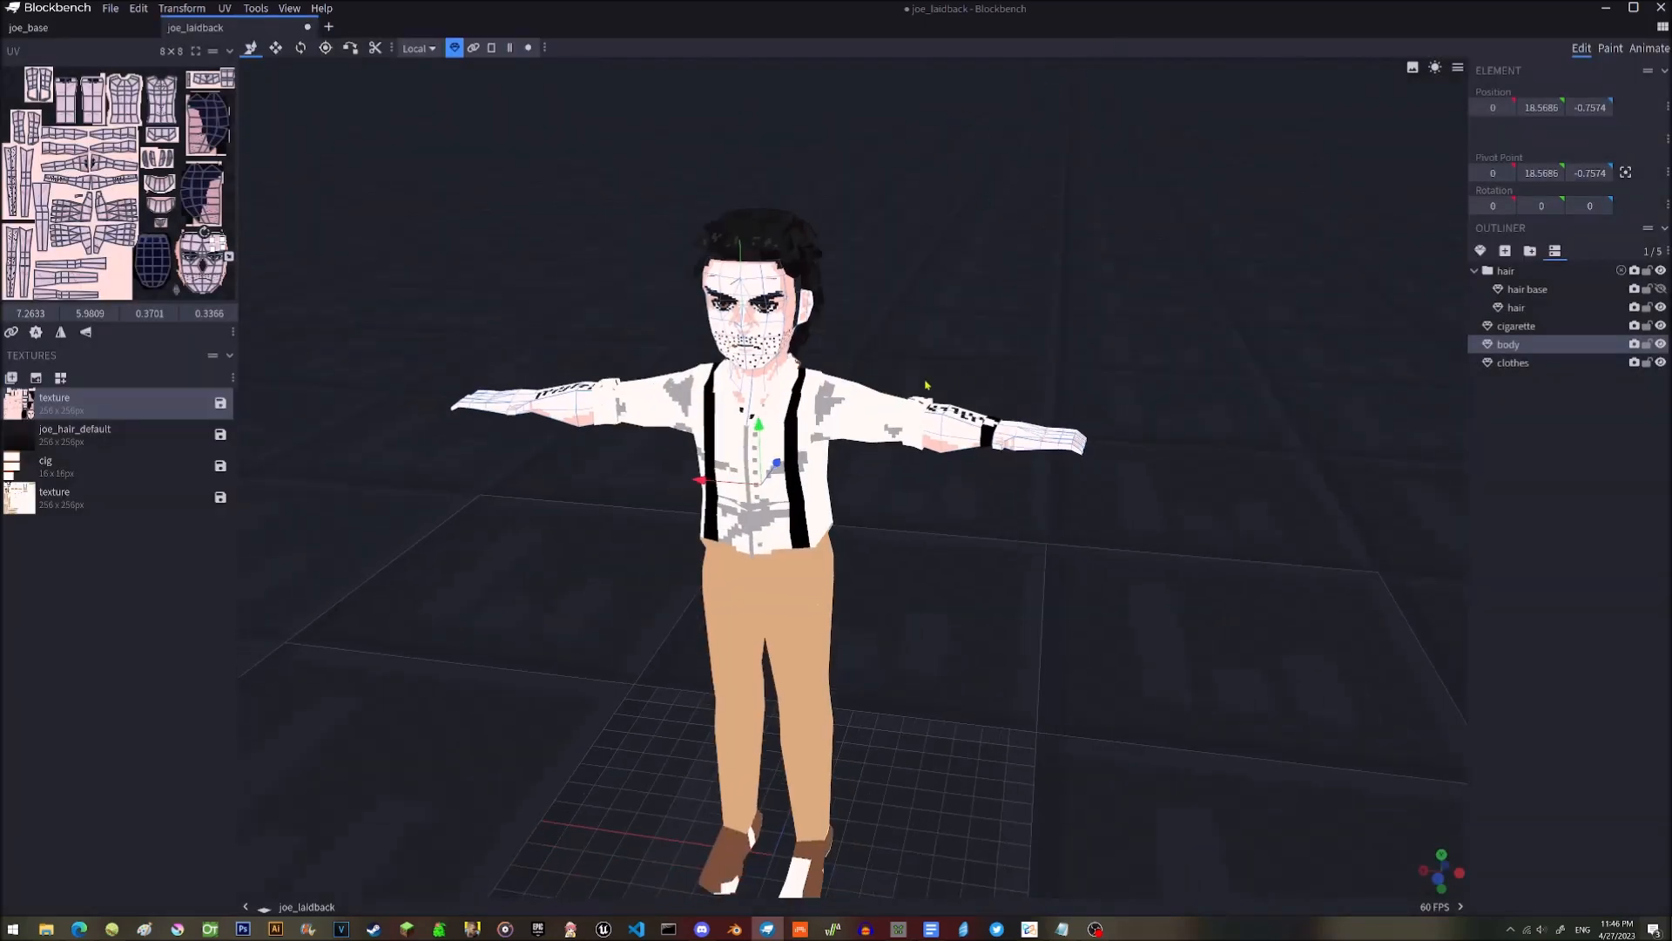
scroll(870, 315, up, 2)
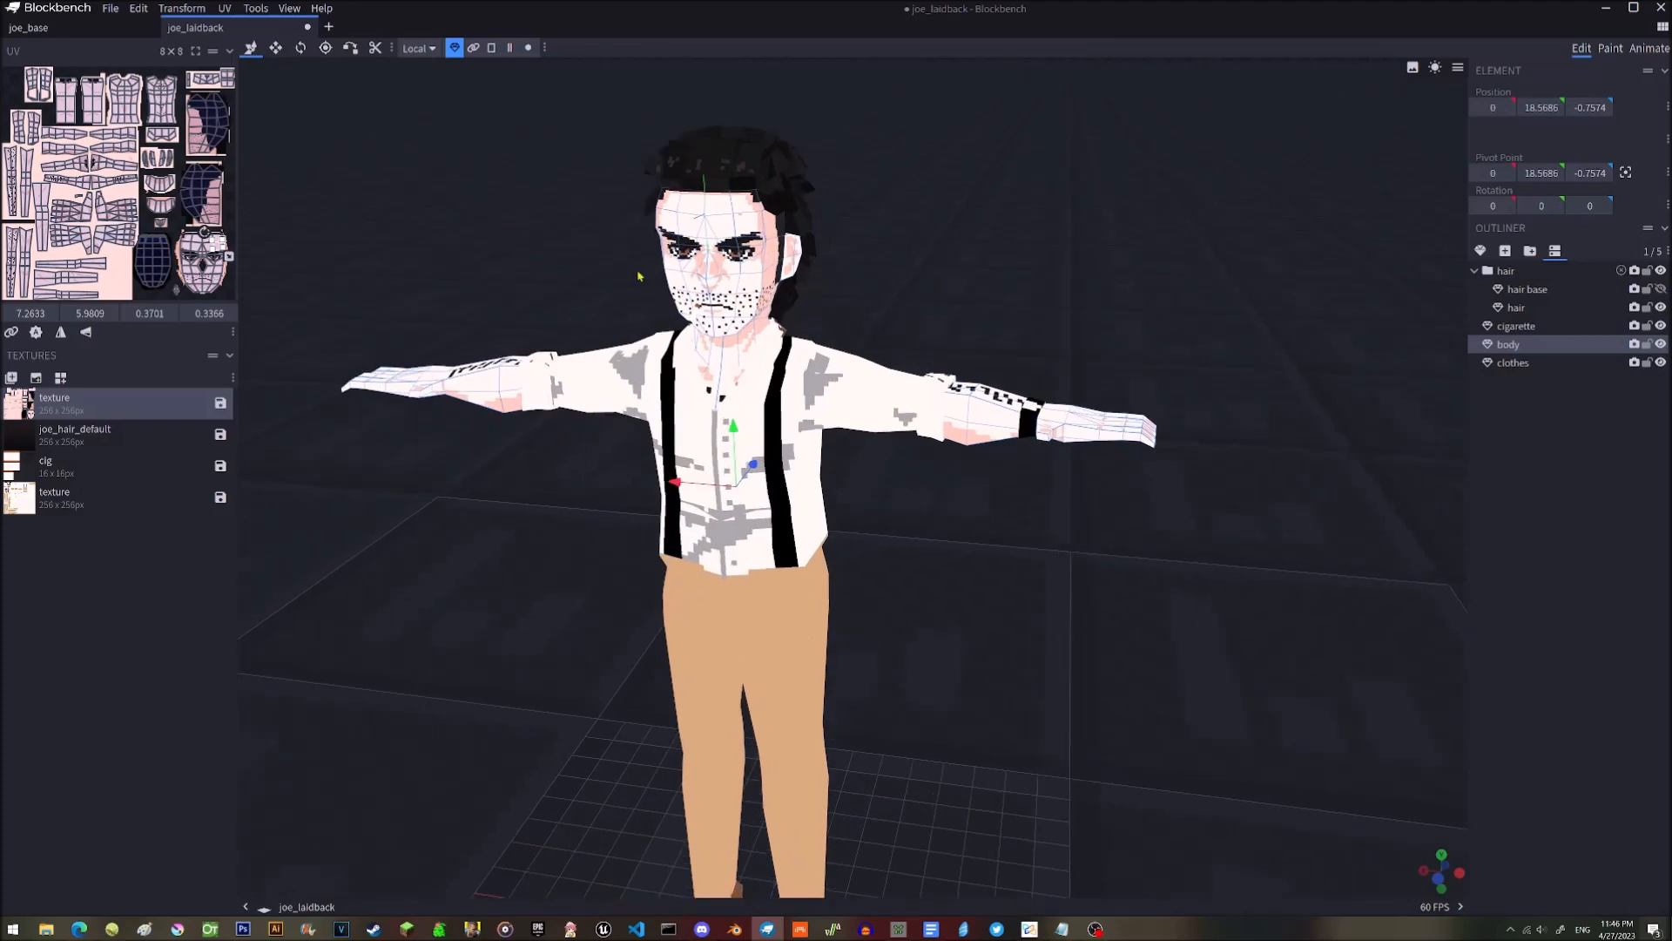
drag(875, 294, 907, 246)
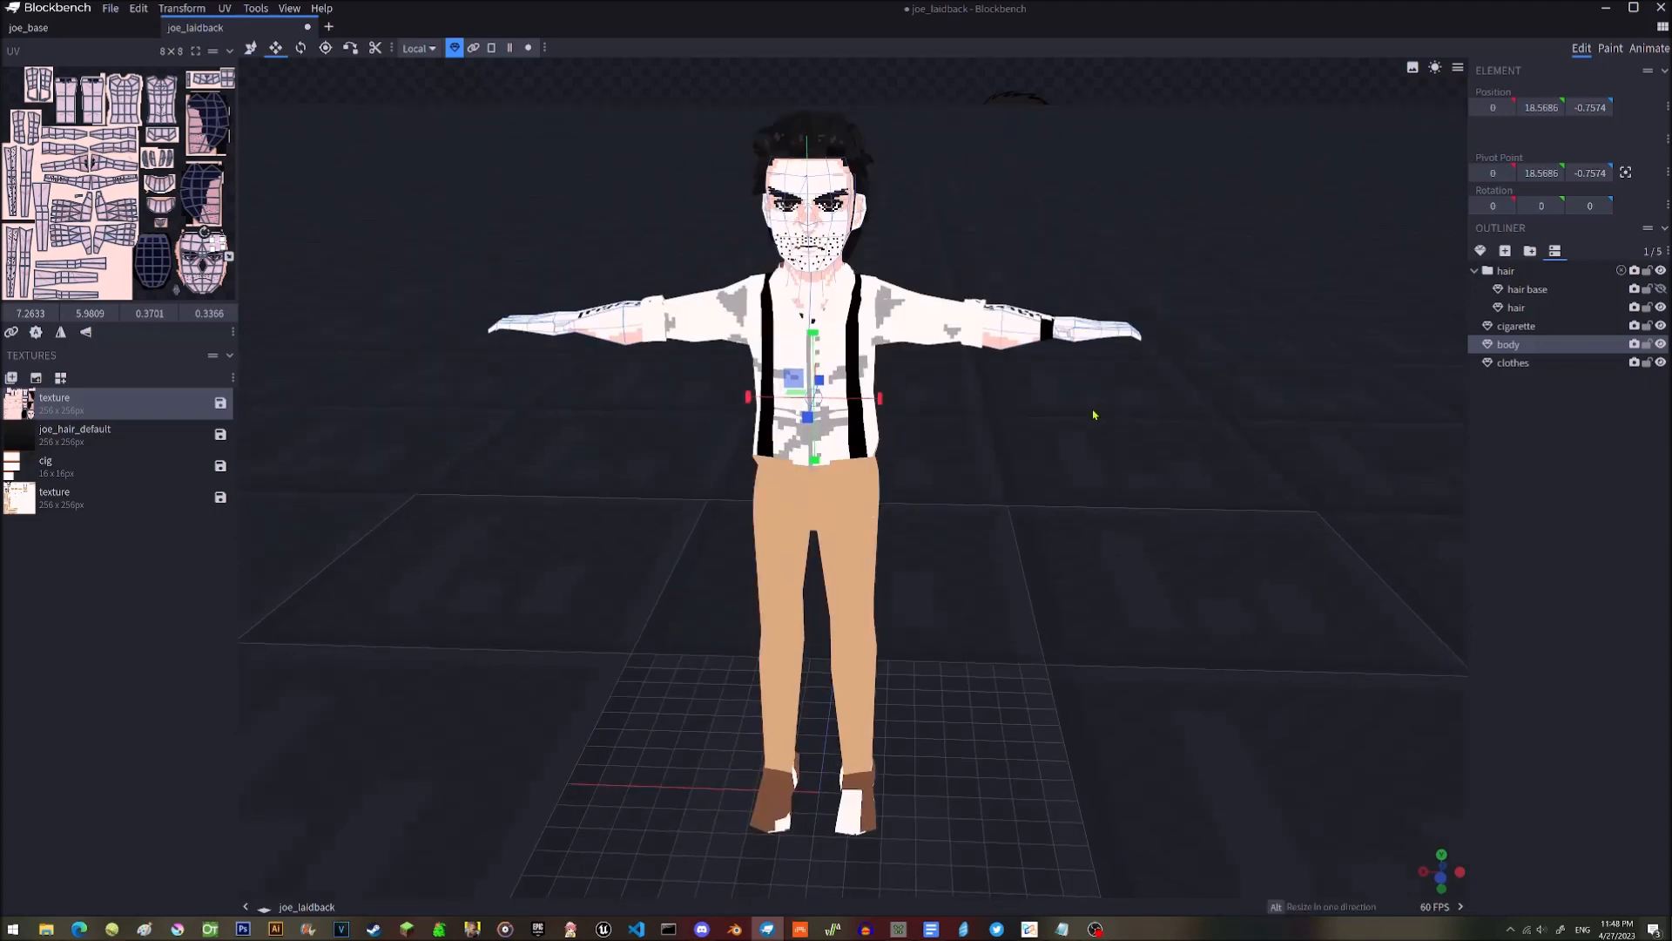
right_drag(1095, 416, 1086, 388)
drag(1067, 392, 1014, 386)
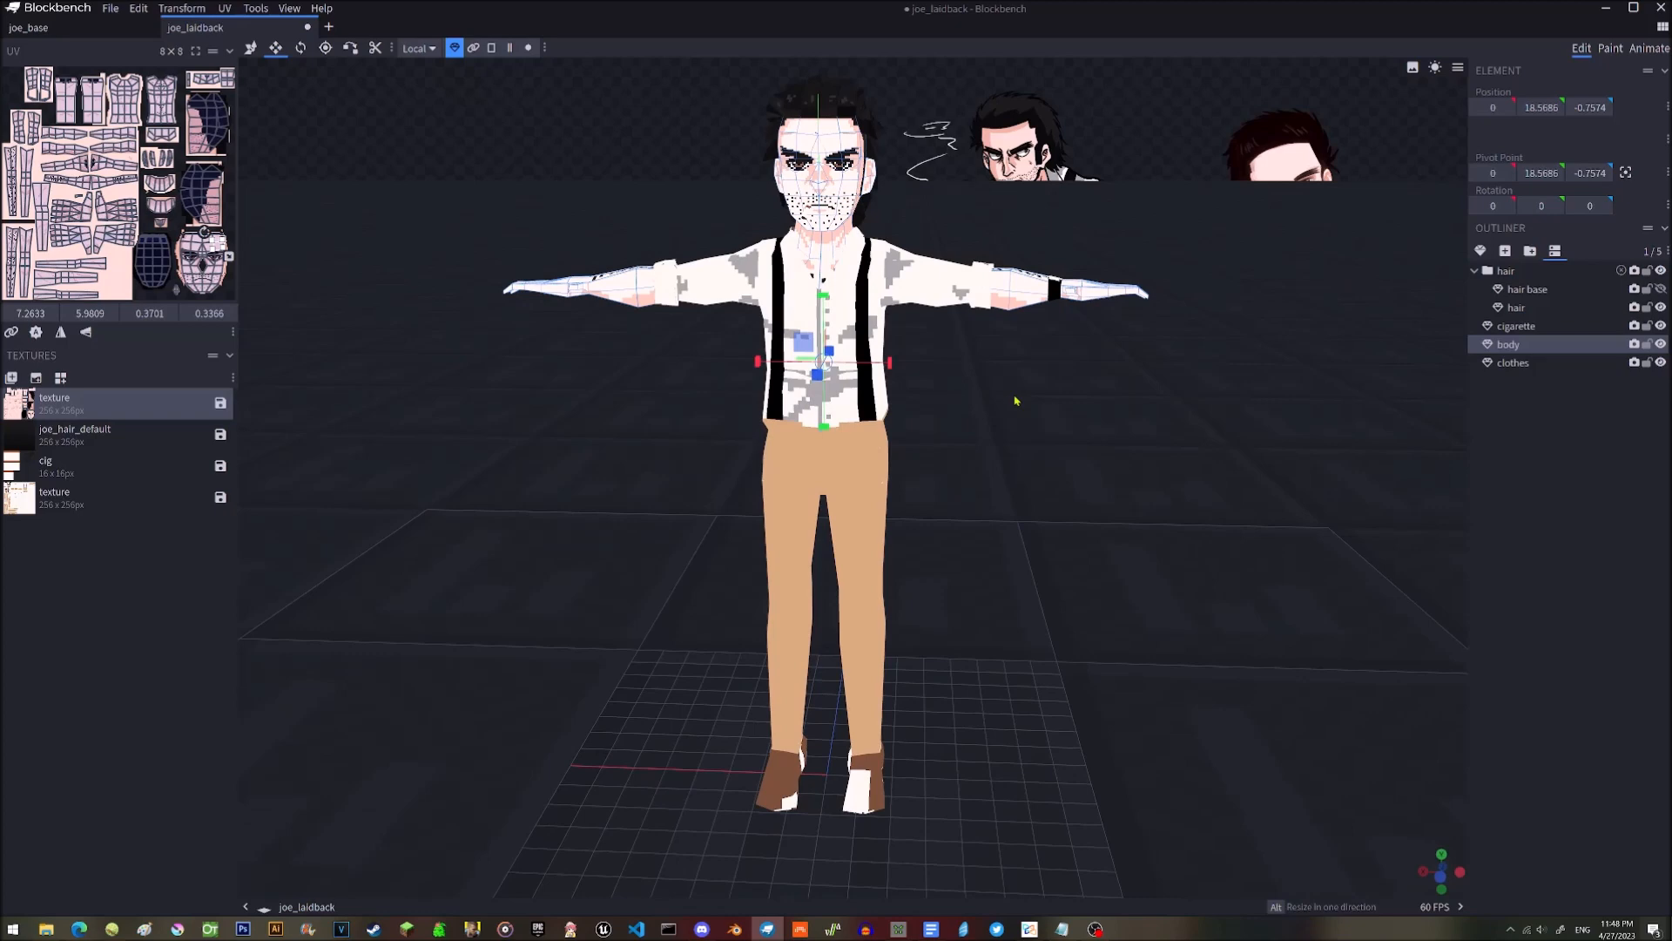
Show the model in front view, with its head and torso framed large beside the reference images.
key(KP_1)
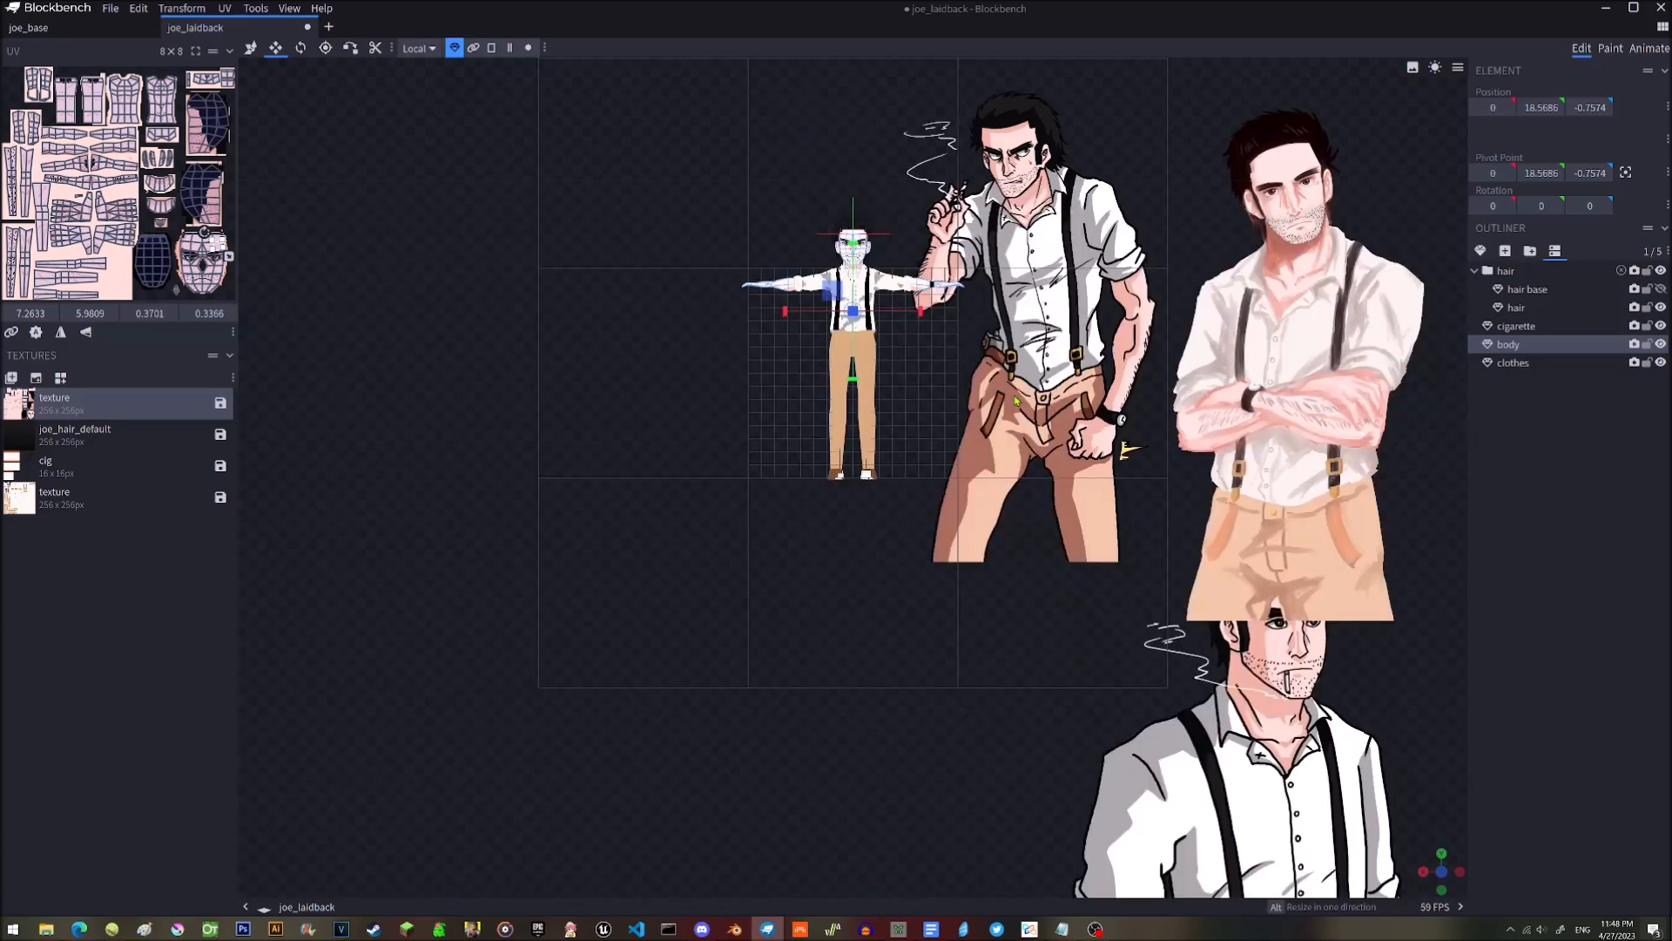
scroll(1008, 198, up, 8)
right_drag(1008, 184, 964, 672)
scroll(923, 400, up, 3)
right_drag(905, 256, 925, 368)
scroll(861, 341, up, 2)
right_drag(888, 245, 879, 338)
scroll(884, 358, up, 3)
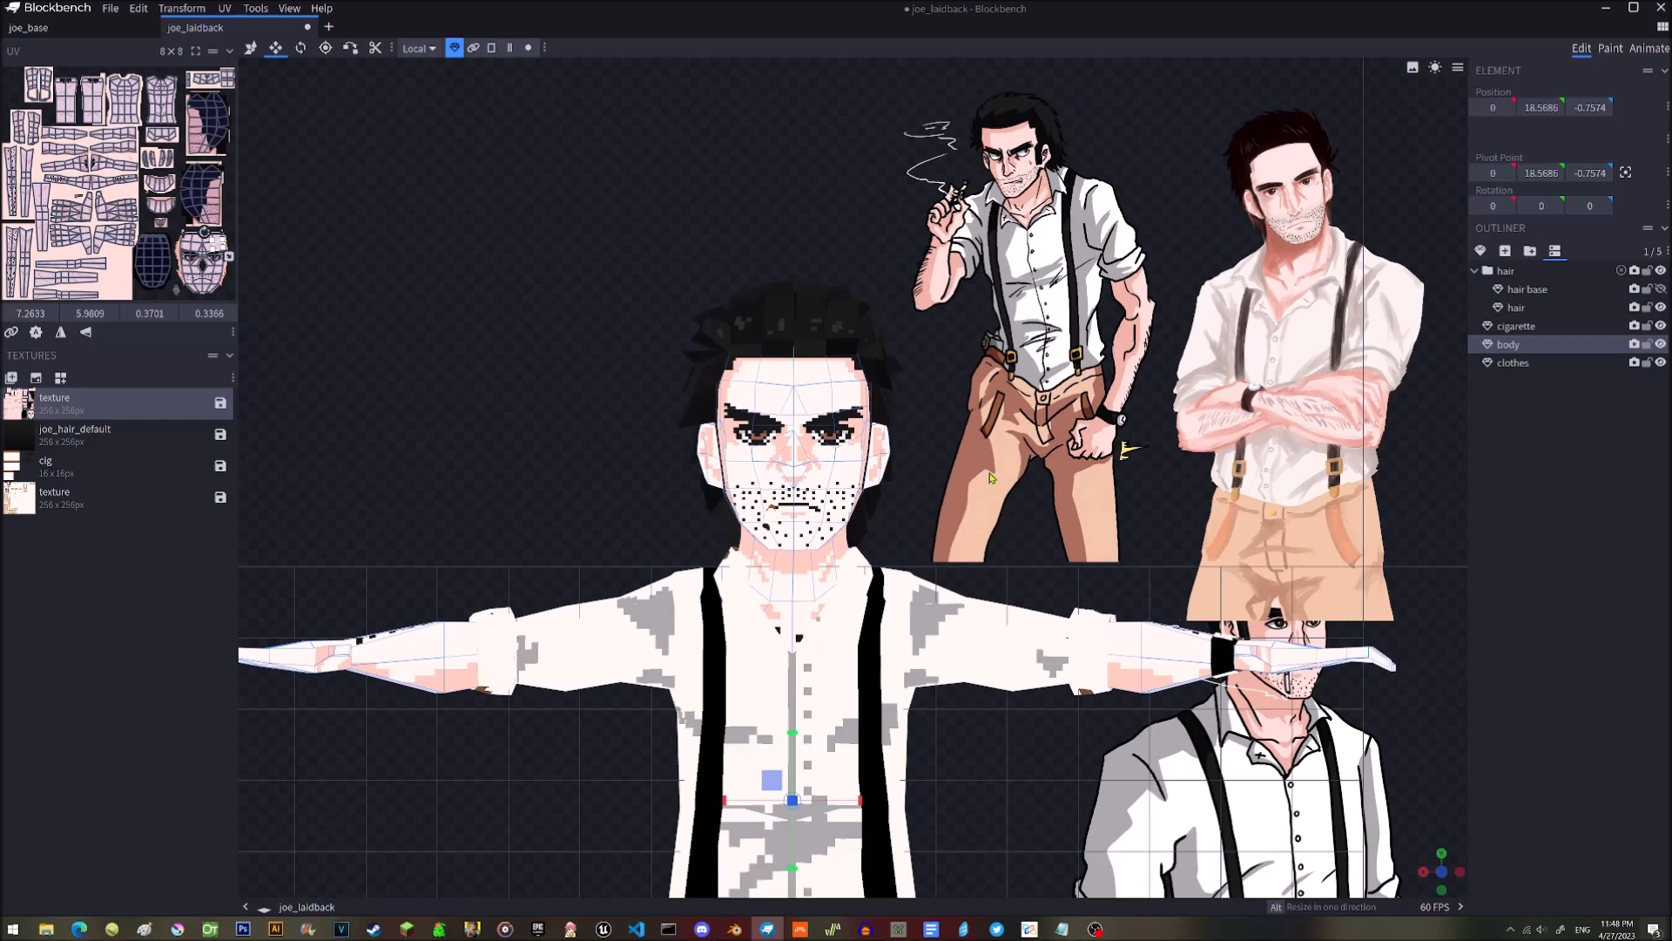
right_drag(1024, 453, 1025, 401)
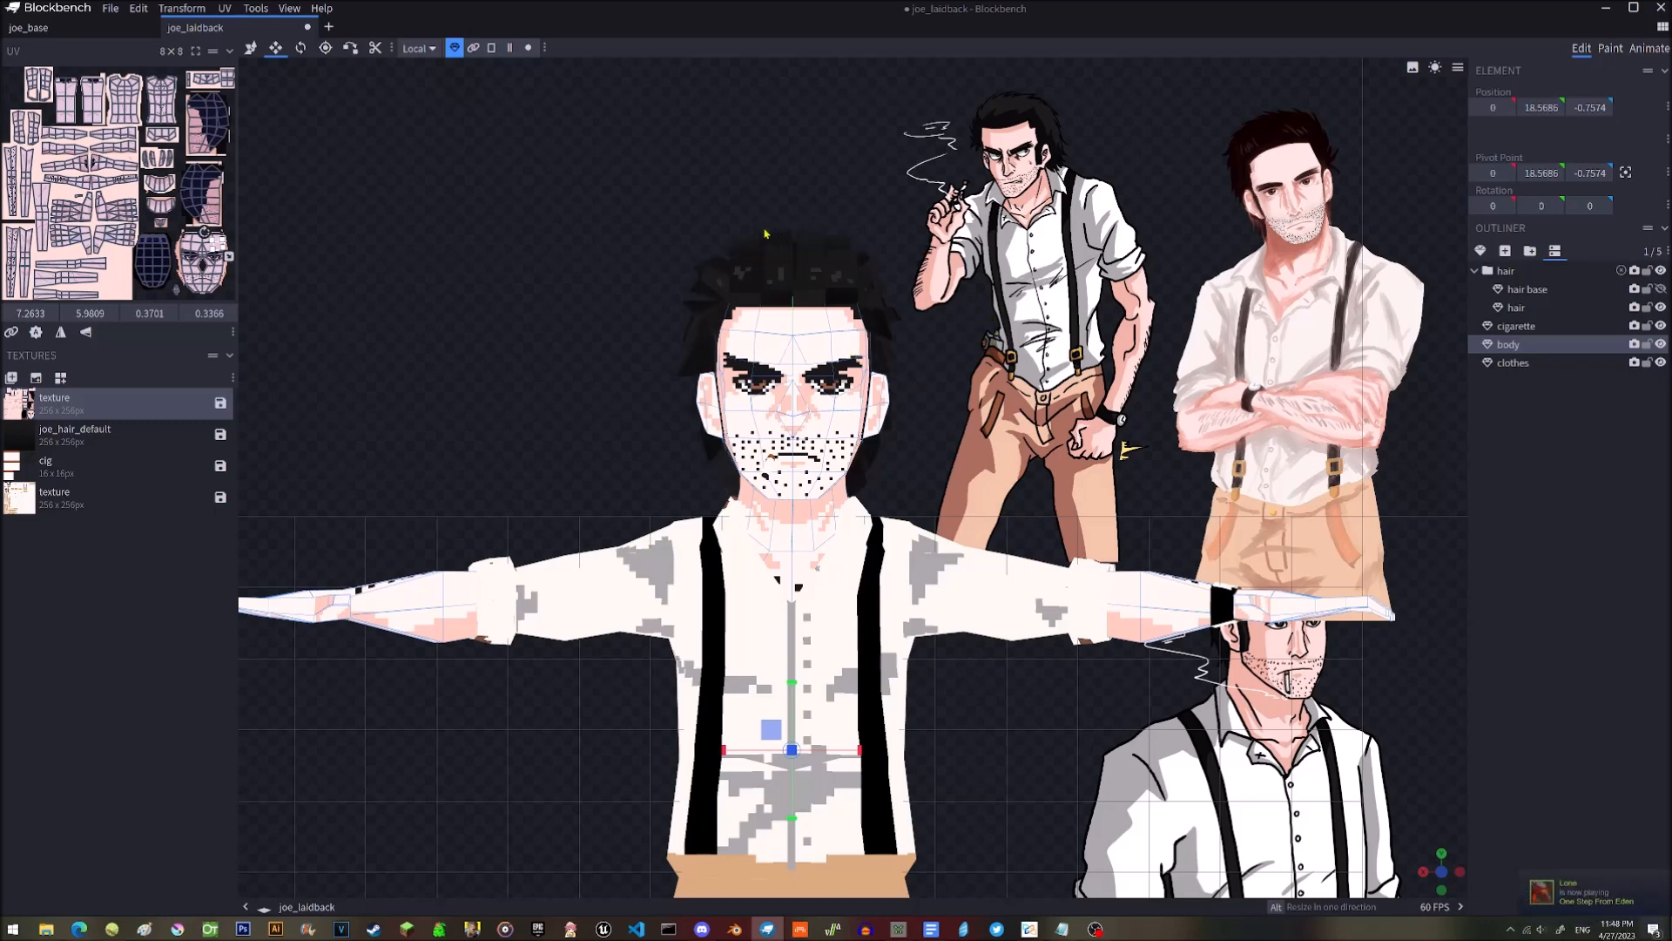
right_drag(939, 403, 930, 380)
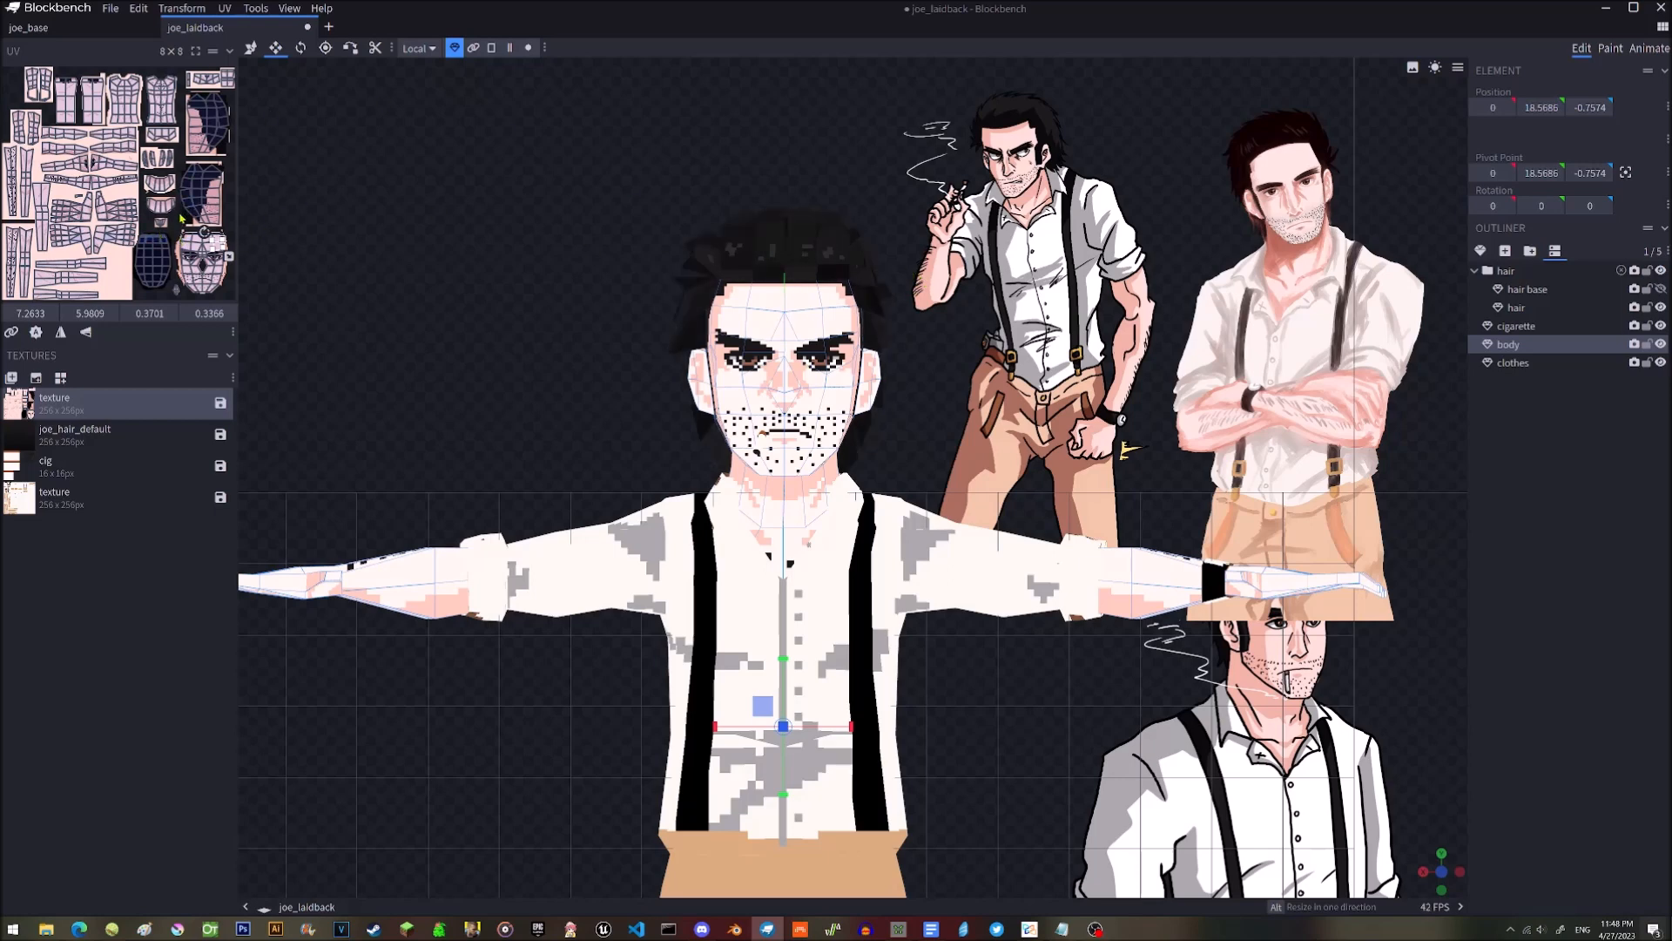
Switch to face selection mode and set the body mesh's texture to Blank.
right_drag(979, 333, 915, 306)
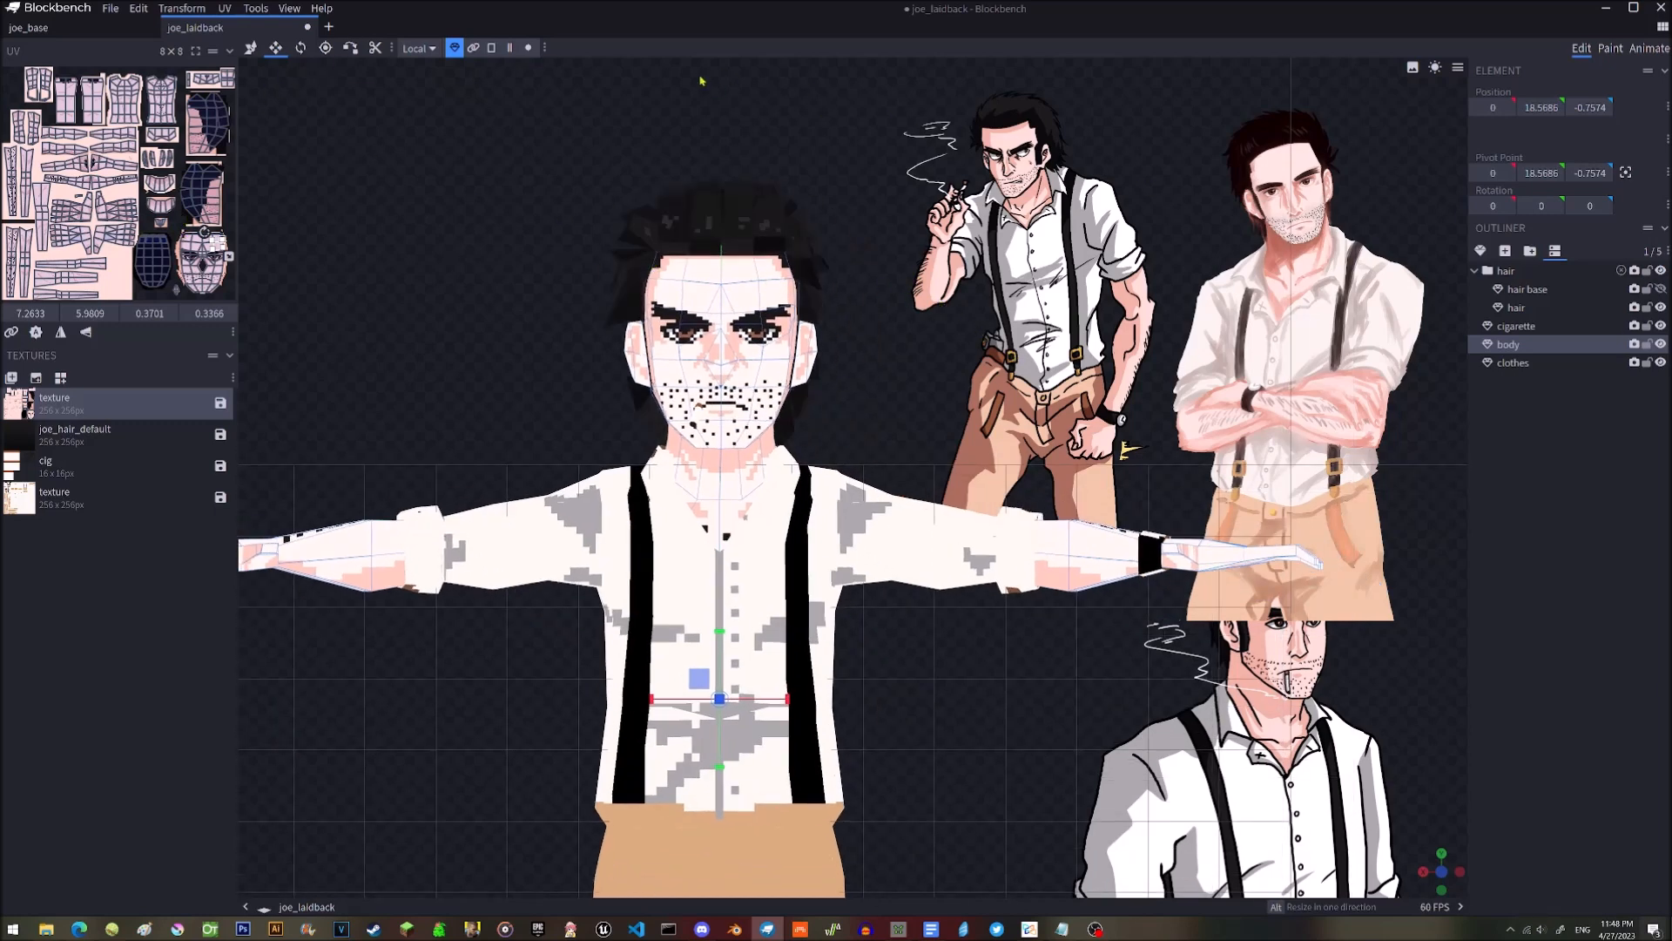
click(491, 48)
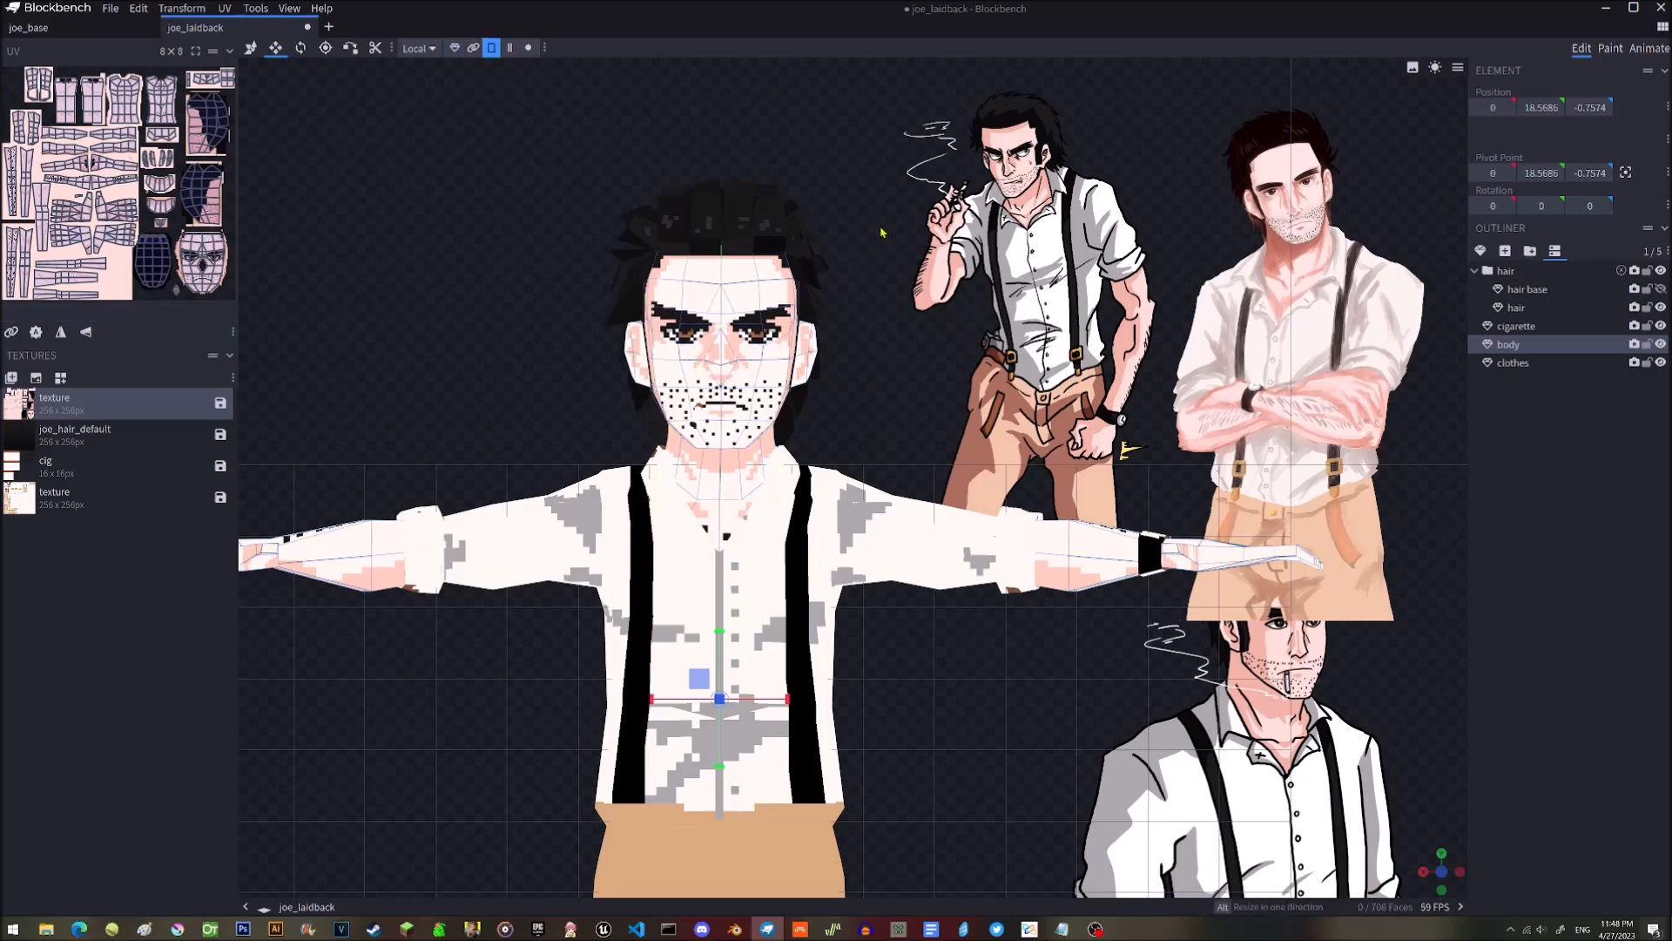
scroll(882, 232, up, 5)
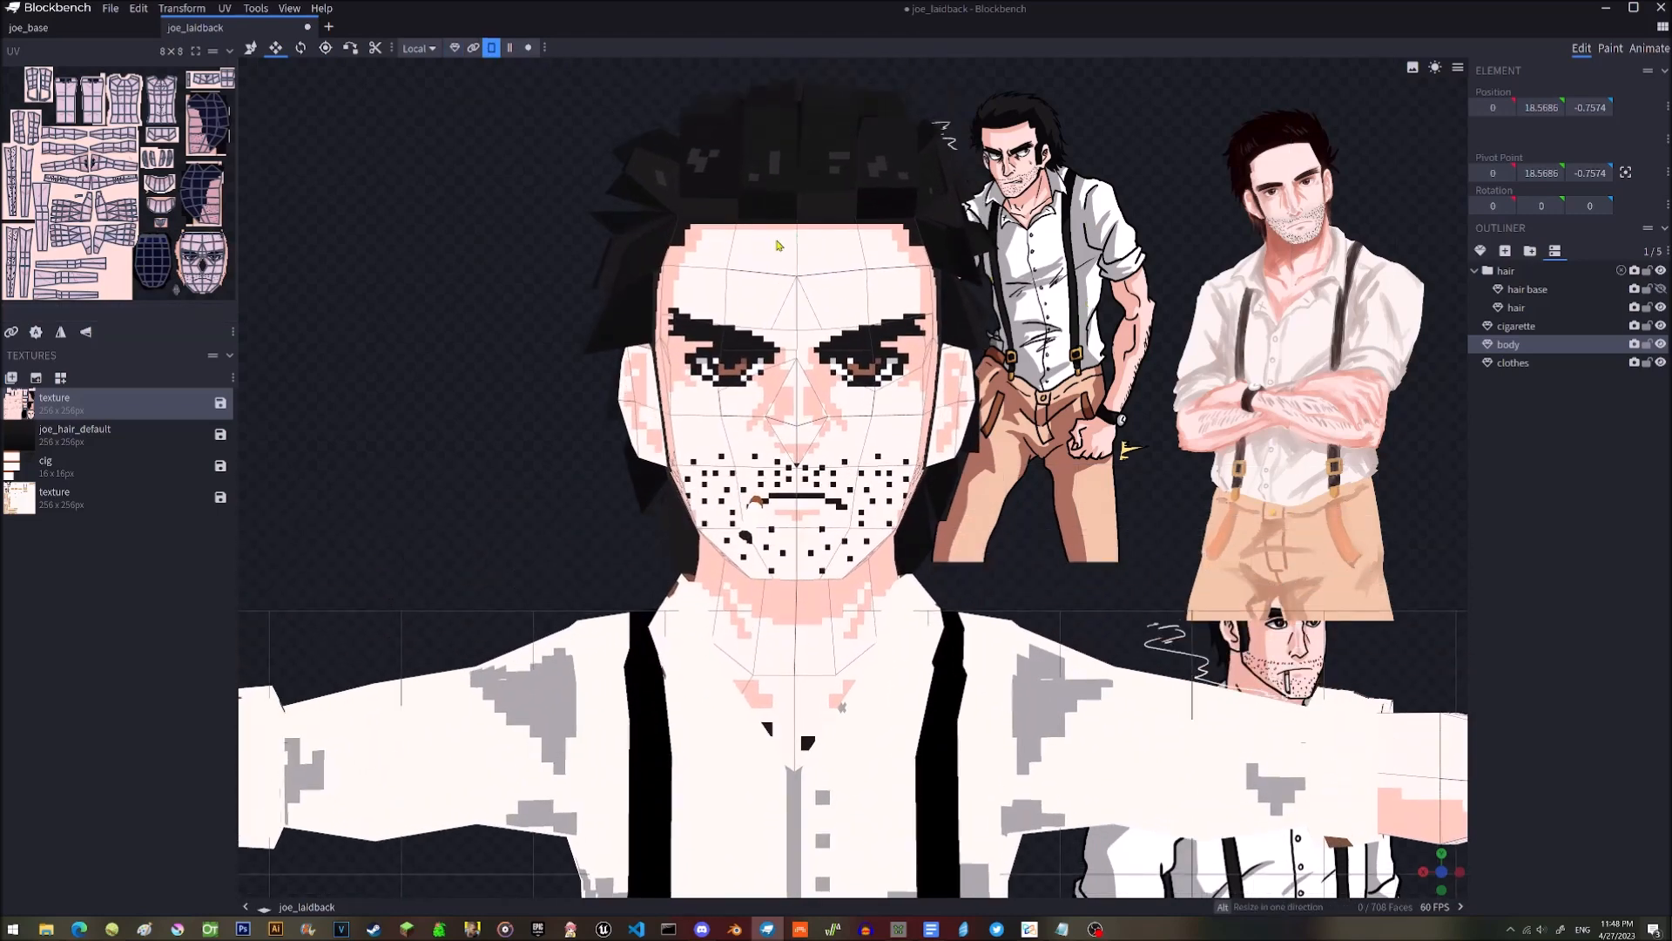
right_click(801, 260)
mouse_move(892, 435)
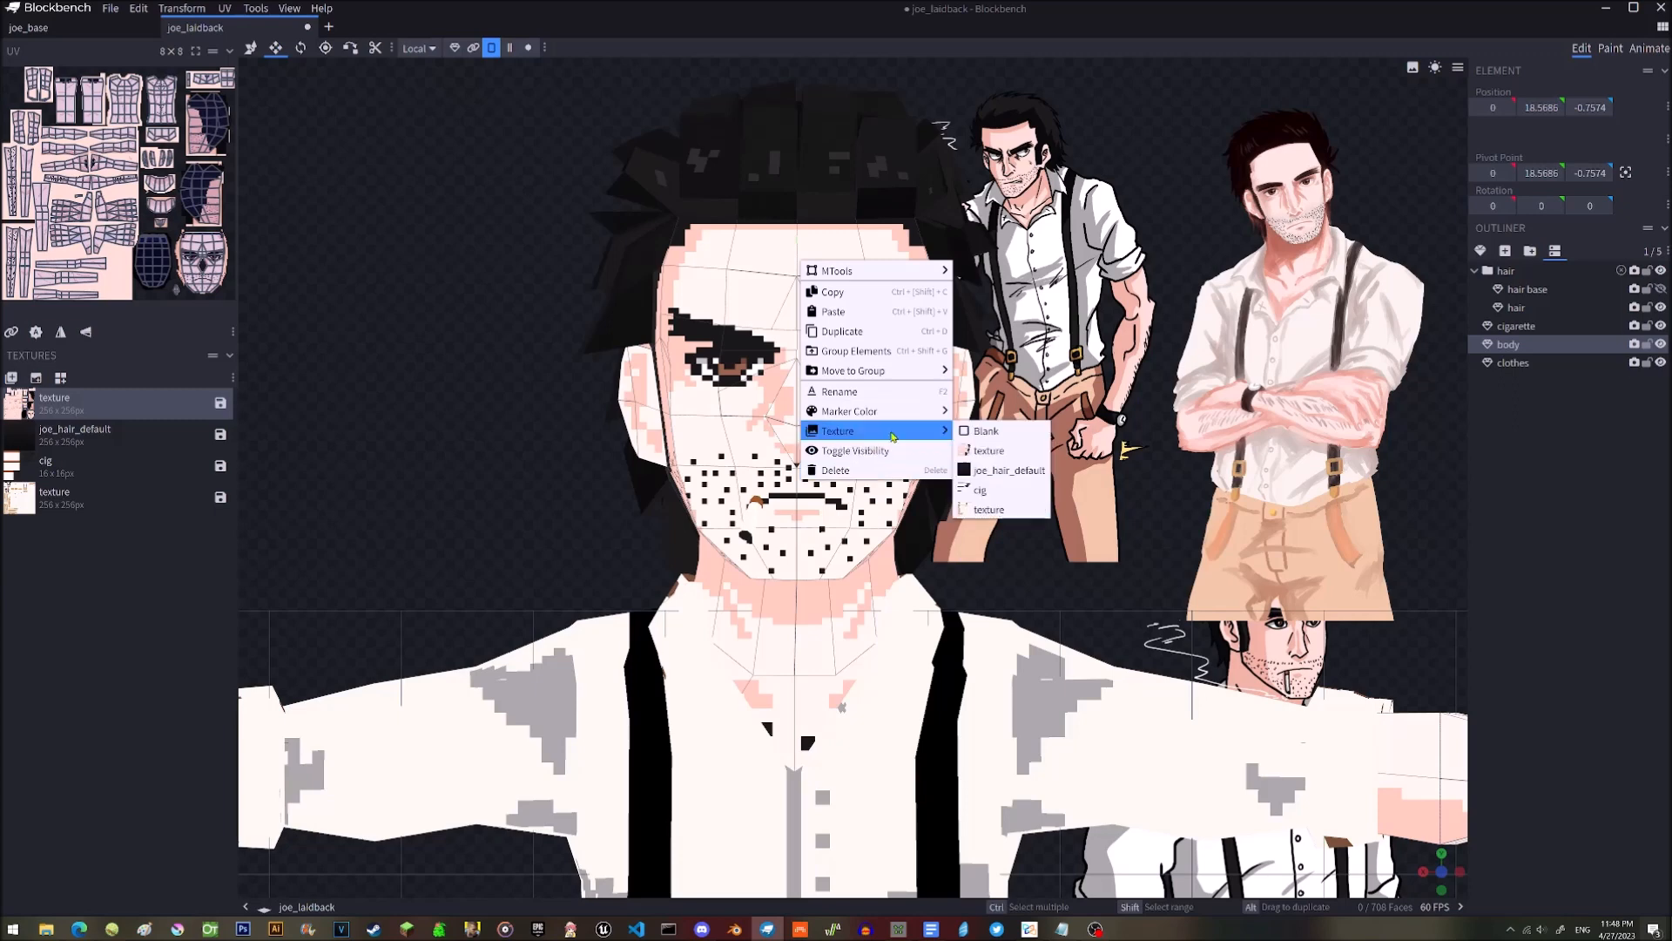
click(987, 432)
right_drag(1061, 270, 1053, 333)
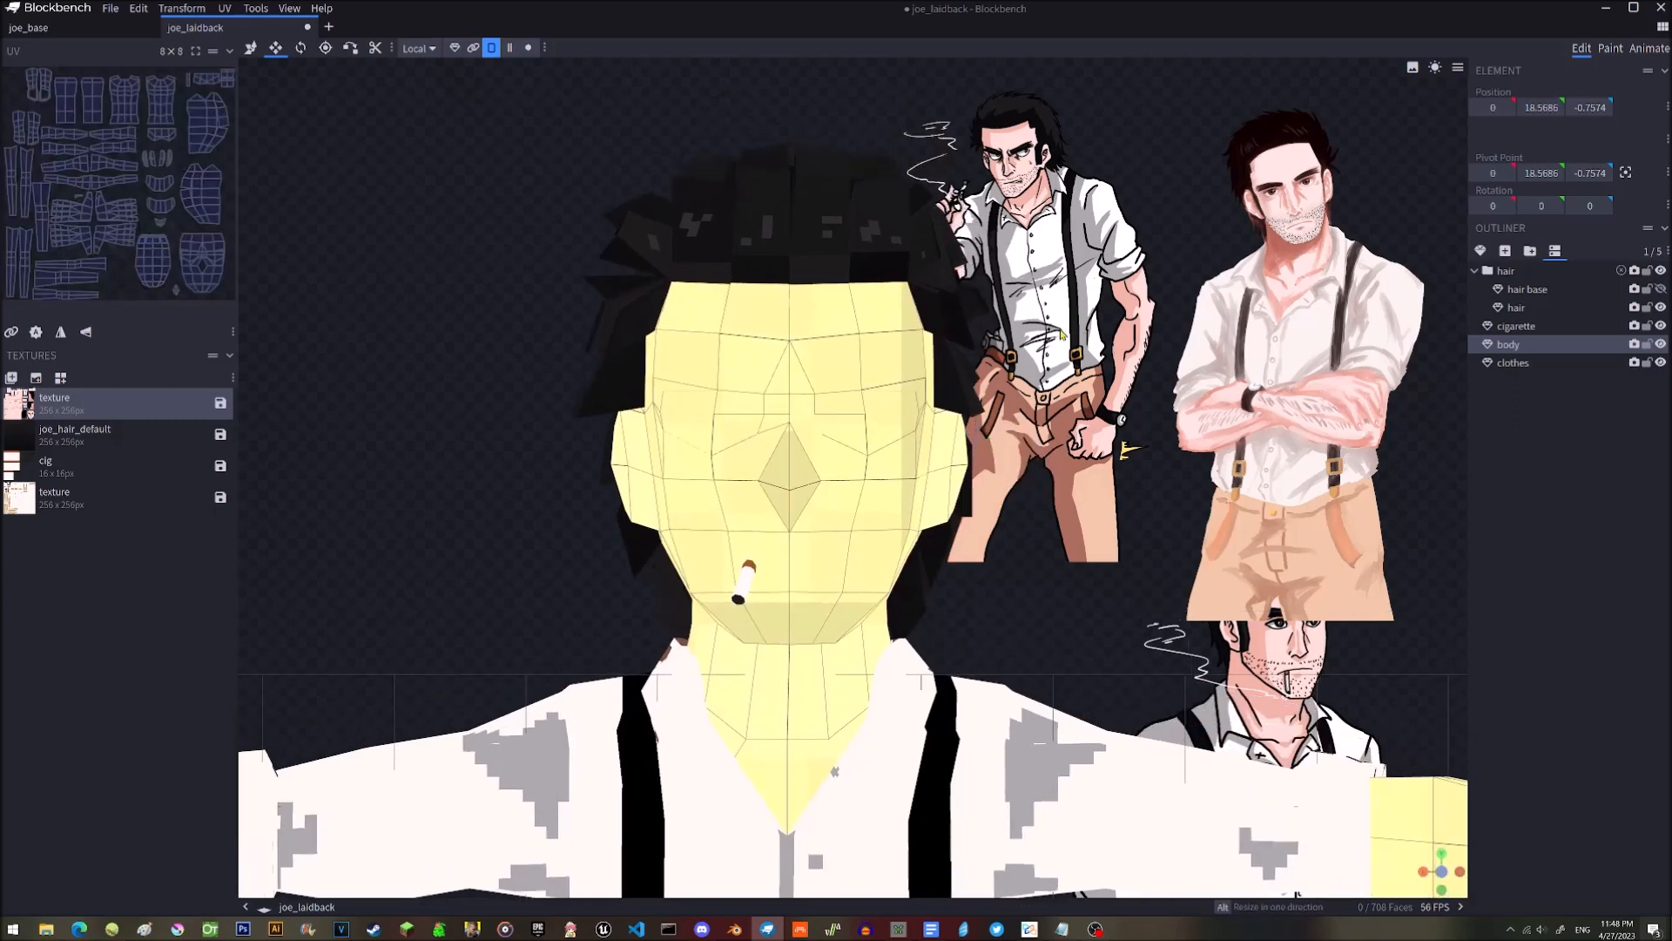
Hide the hair group and select the upper row of forehead faces plus the outer lower forehead faces on the character's left.
click(699, 312)
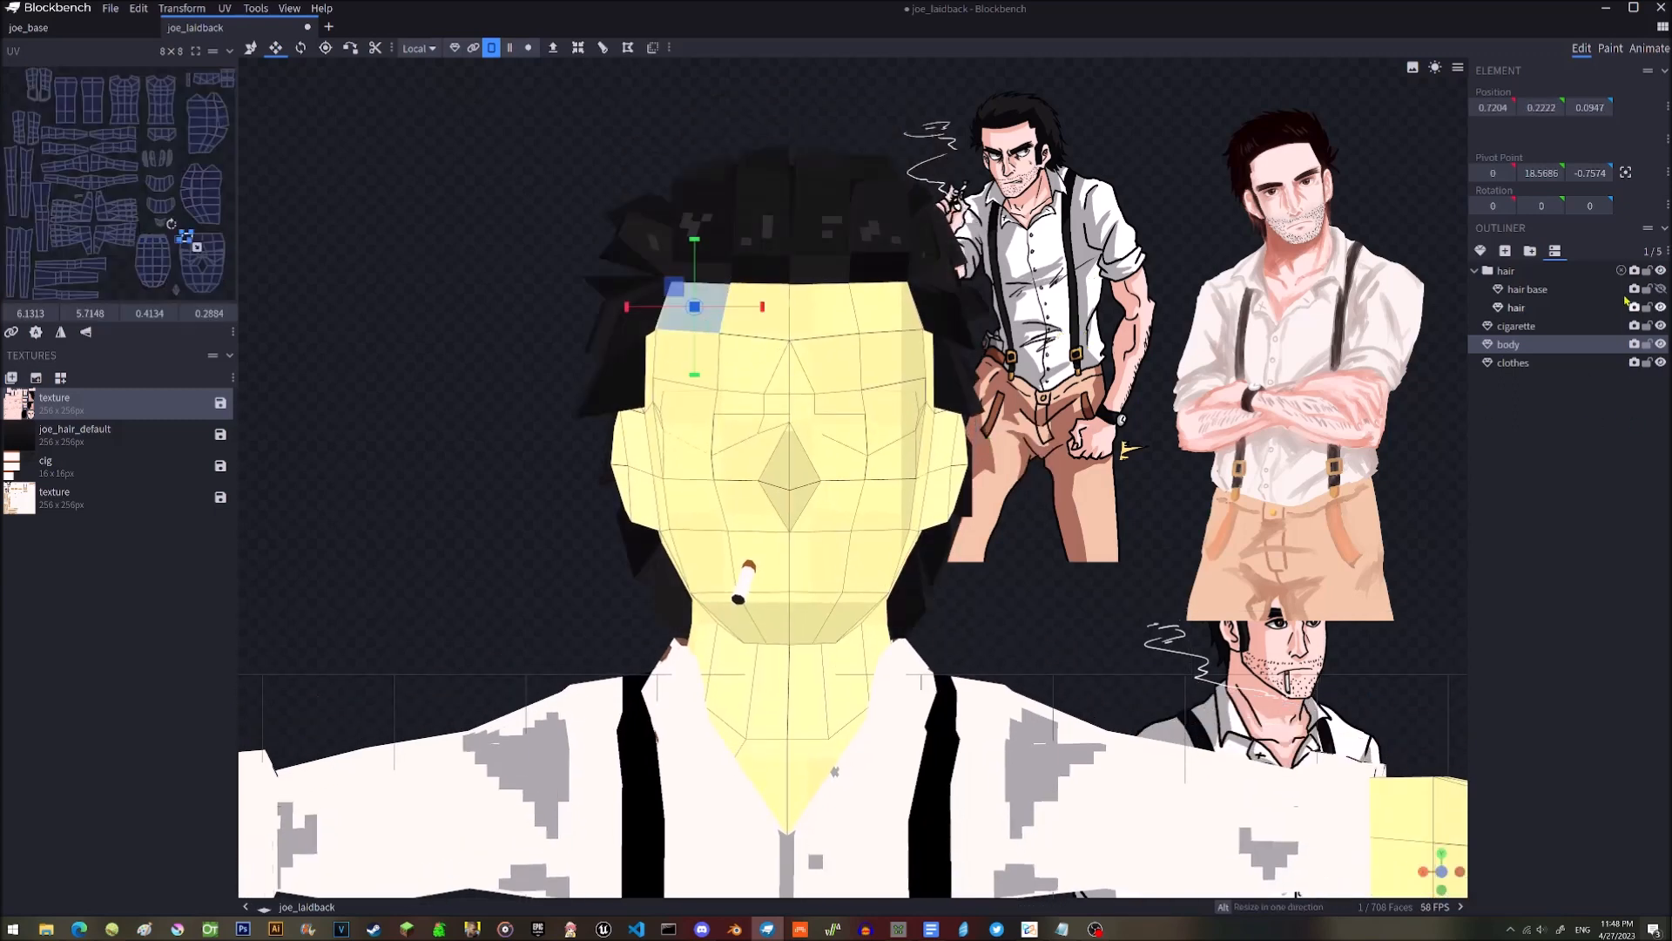
click(1660, 271)
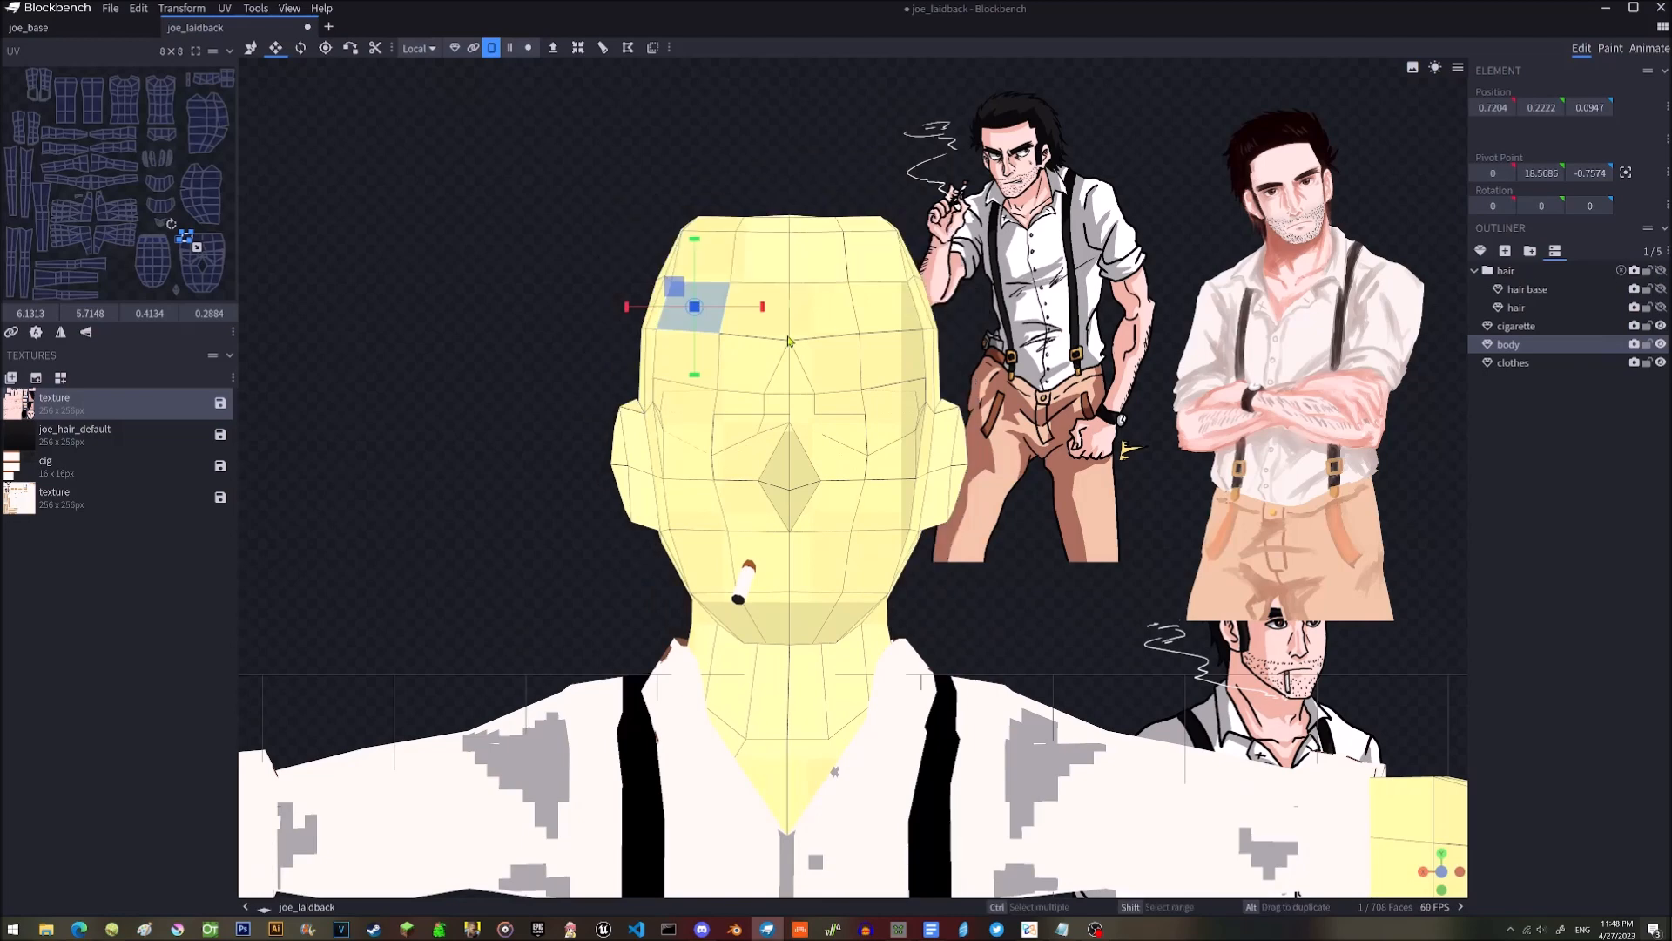
shift+click(759, 322)
shift+click(826, 318)
shift+click(881, 311)
shift+click(890, 355)
shift+click(825, 365)
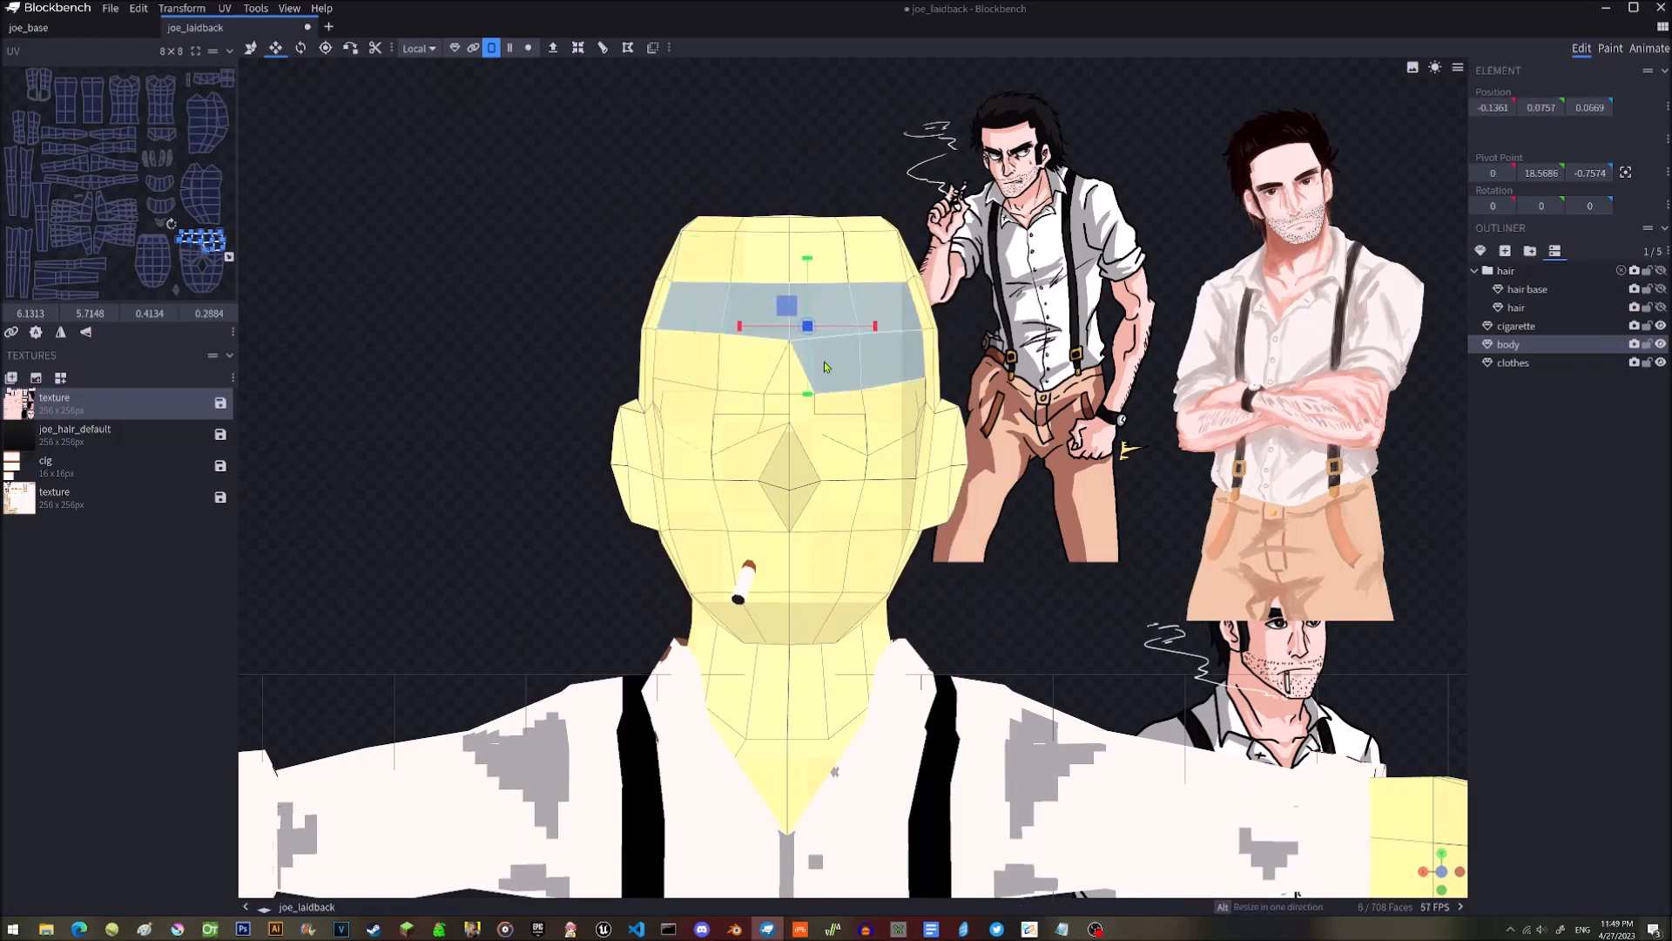
Add the rest of the lower forehead row to the face selection.
shift+click(798, 370)
shift+click(768, 361)
shift+click(742, 358)
shift+click(681, 363)
shift+click(683, 389)
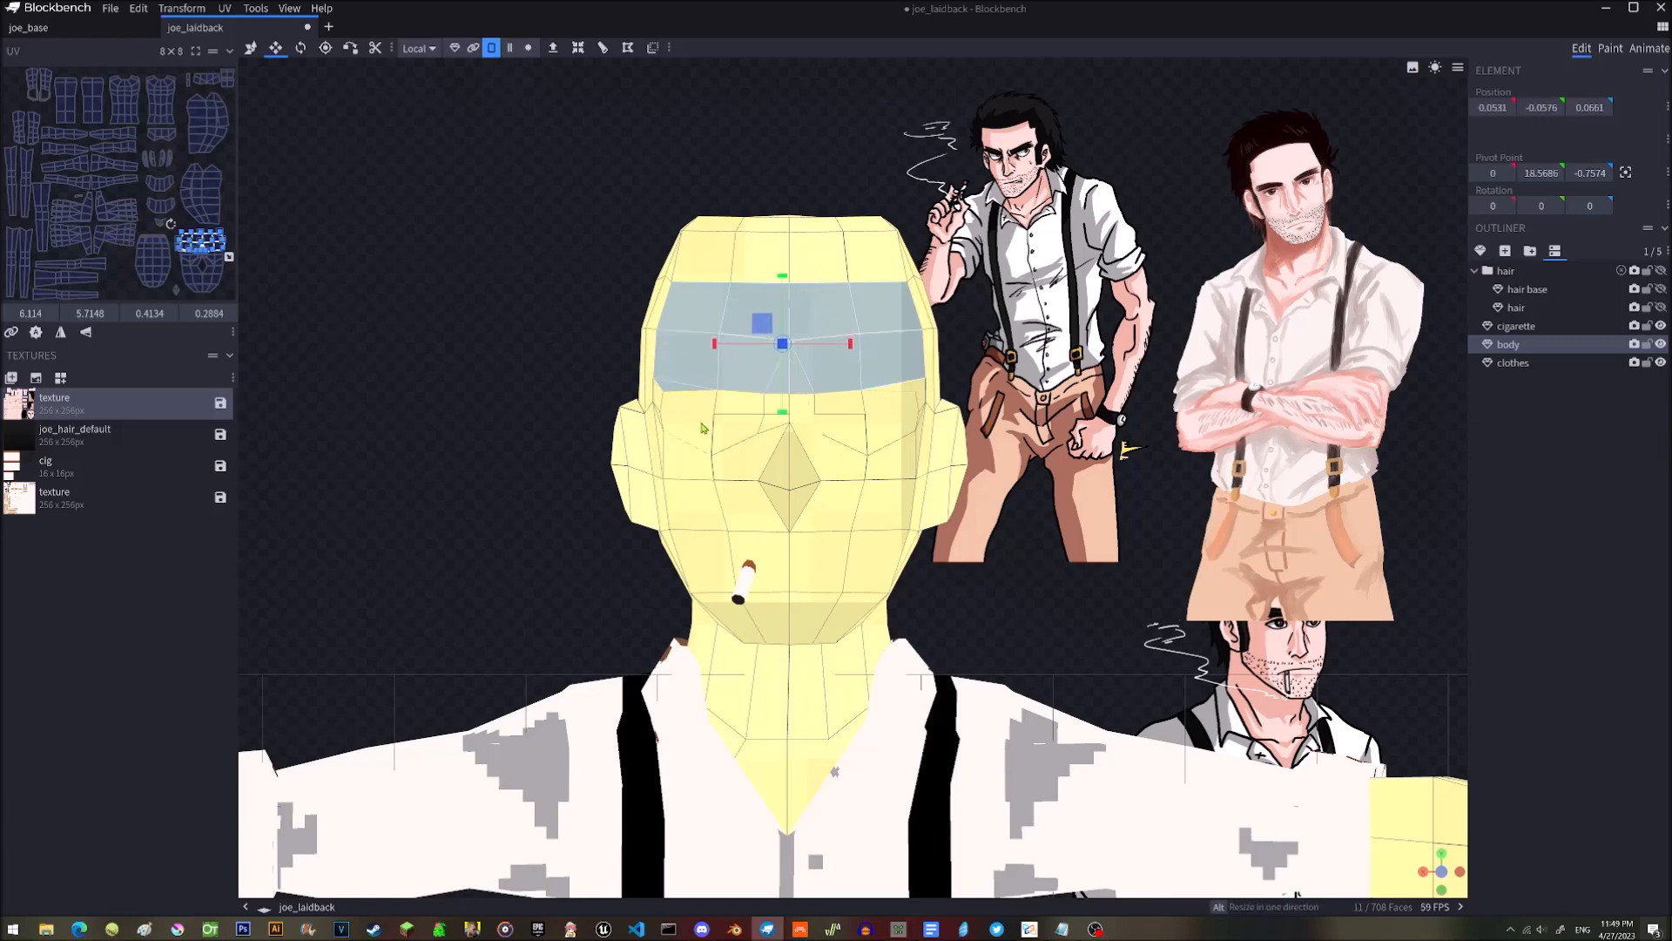
Add the character's right brow and eye faces, the nose bridge and the inner left eye faces to the selection.
shift+click(688, 431)
shift+click(738, 403)
shift+click(693, 405)
shift+click(738, 432)
shift+click(775, 414)
shift+click(838, 405)
shift+click(847, 457)
shift+click(841, 435)
shift+click(818, 466)
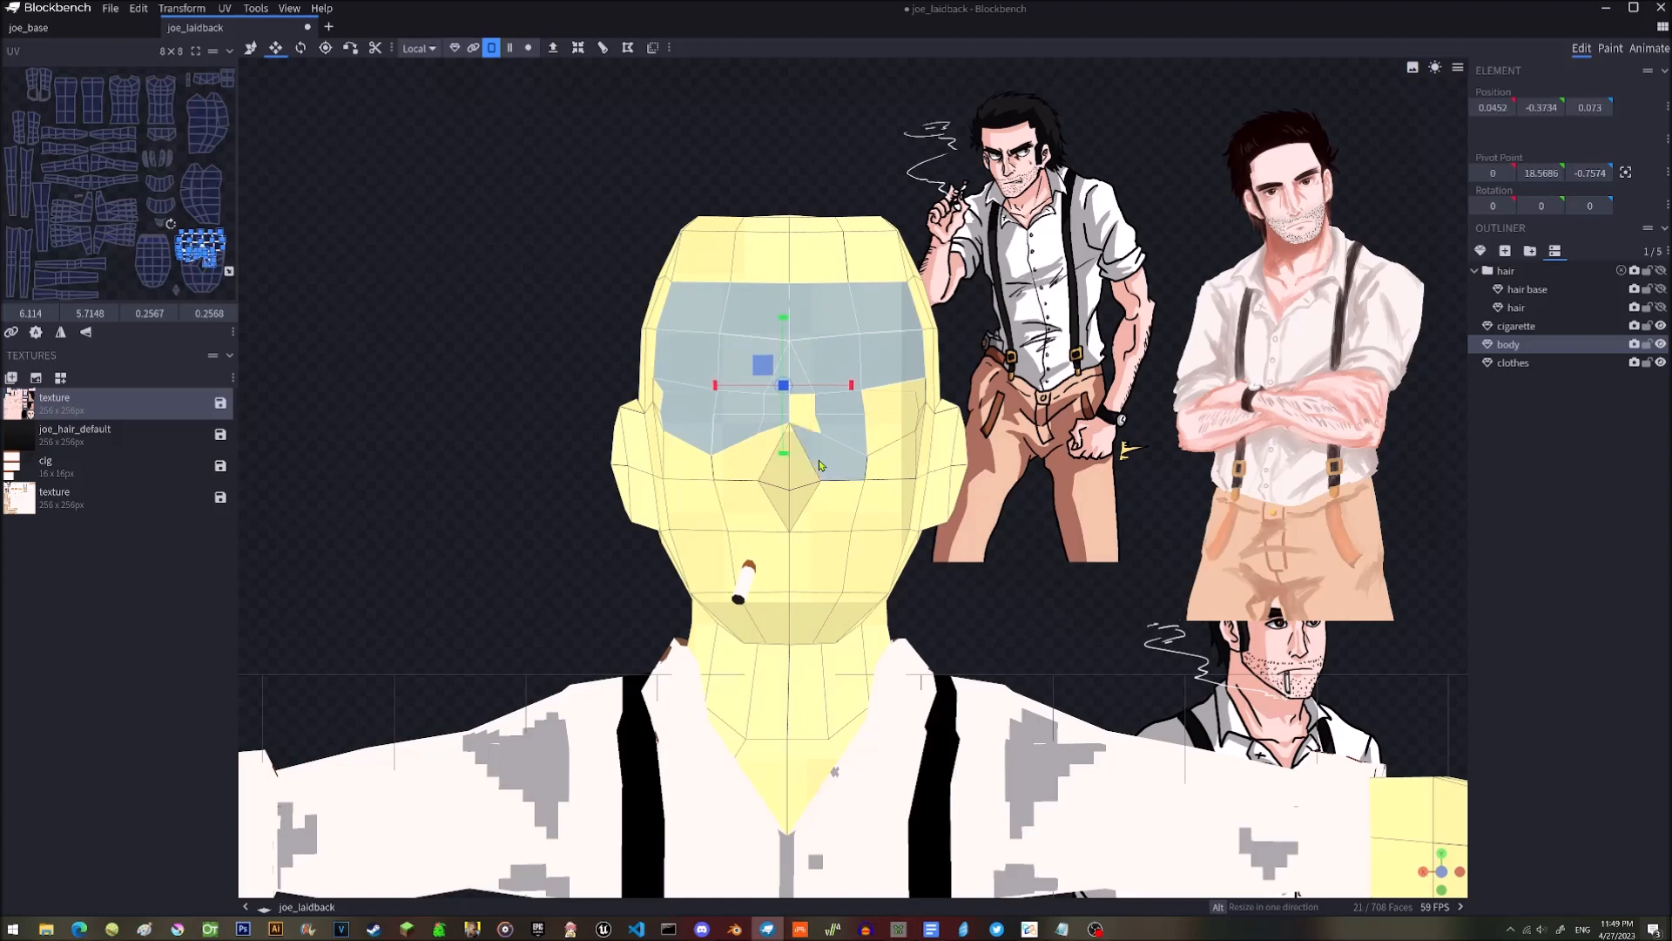
Add the remaining nose bridge faces and the outer eye, temple and cheek faces on the character's left side.
shift+click(806, 418)
shift+click(801, 402)
shift+click(890, 428)
shift+click(895, 406)
shift+click(910, 392)
shift+click(918, 397)
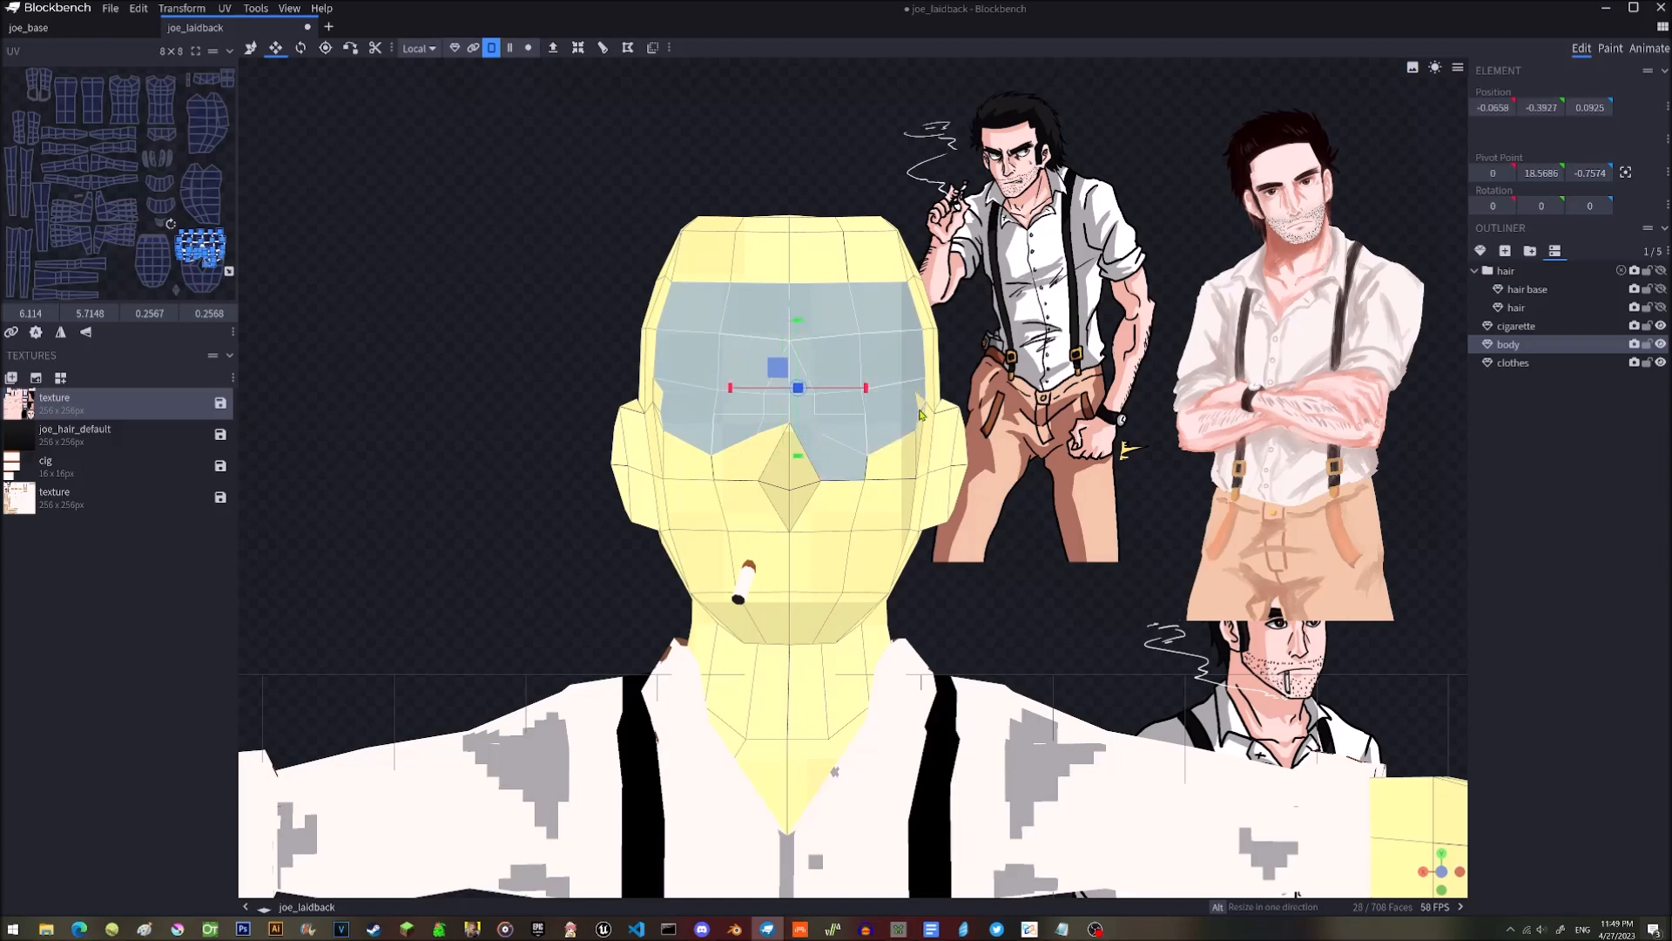
shift+click(921, 436)
shift+click(890, 458)
shift+click(882, 505)
shift+click(826, 514)
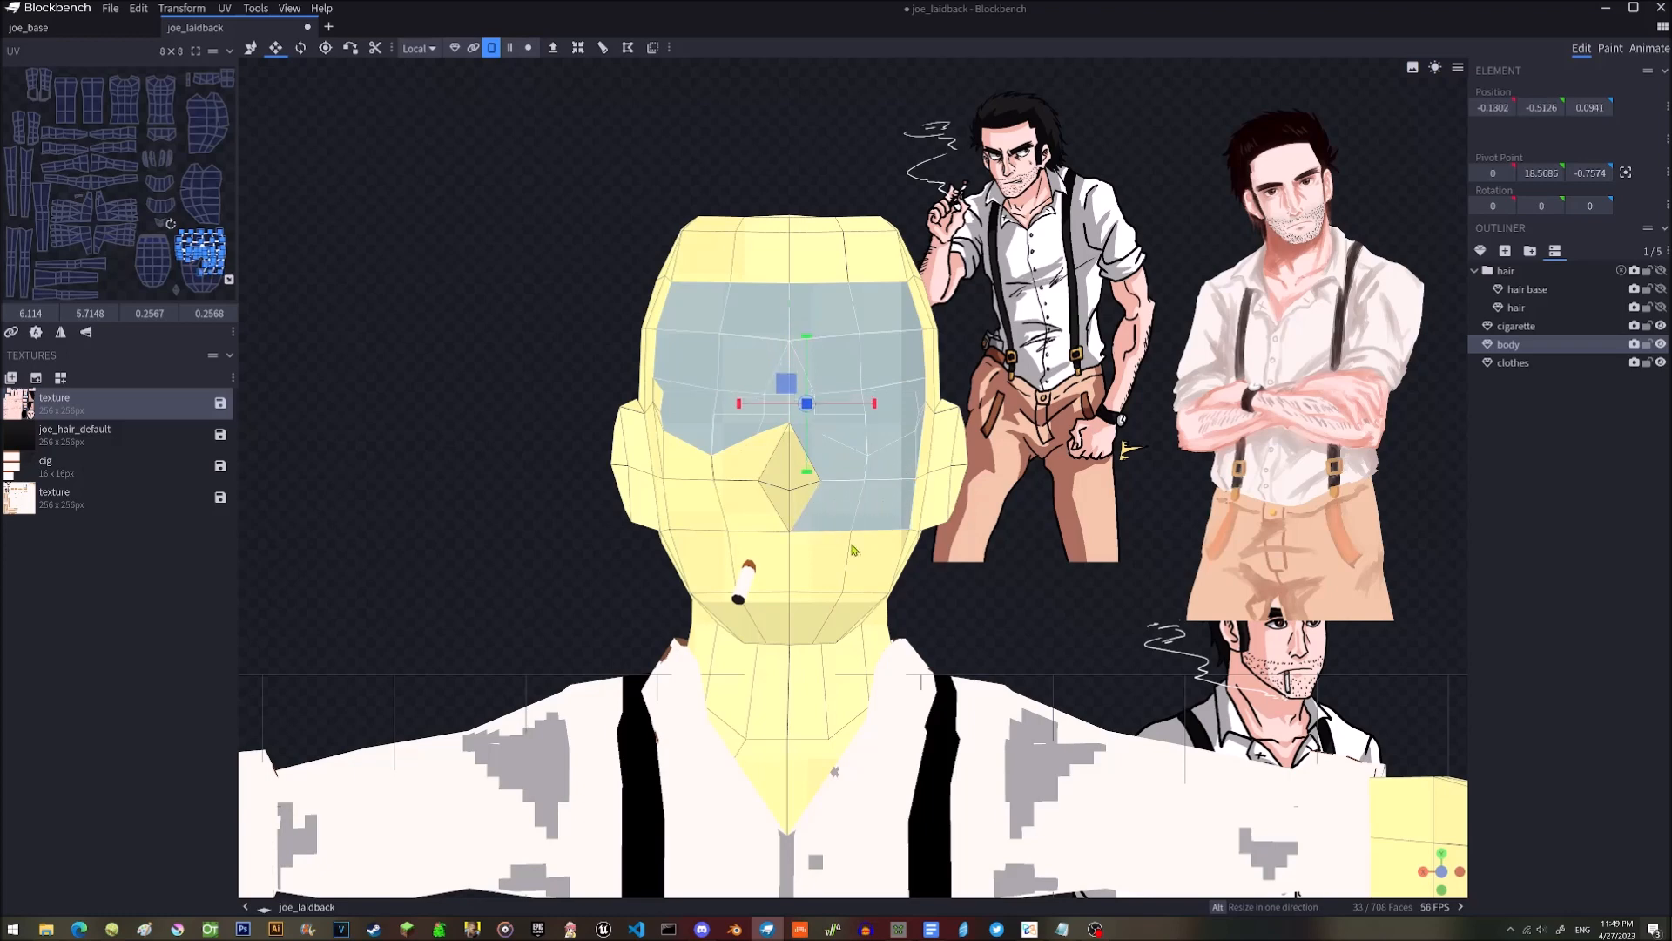
Add the row of mouth faces below the nose, from the character's left jaw past the centre.
shift+click(876, 562)
shift+click(817, 561)
shift+click(758, 562)
shift+click(779, 510)
shift+click(778, 509)
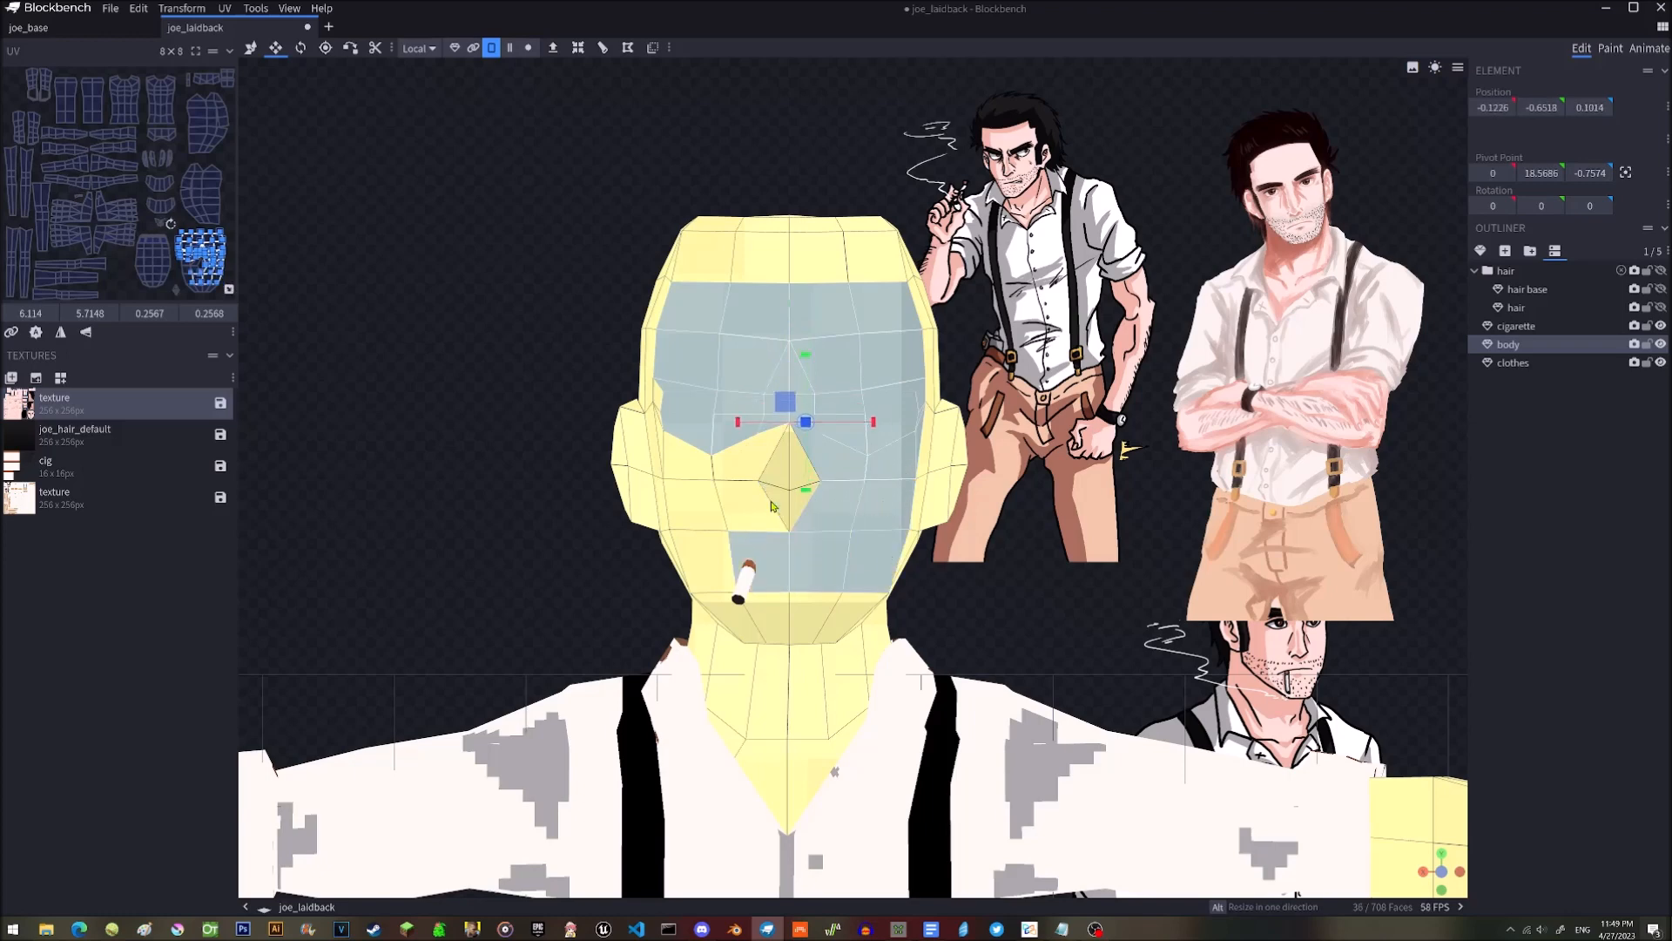
Add the cheek, nose-side, temple and mouth-corner faces on the character's right side, leaving the nose itself unselected.
shift+click(719, 514)
shift+click(754, 462)
shift+click(746, 503)
shift+click(697, 462)
shift+click(730, 460)
shift+click(667, 427)
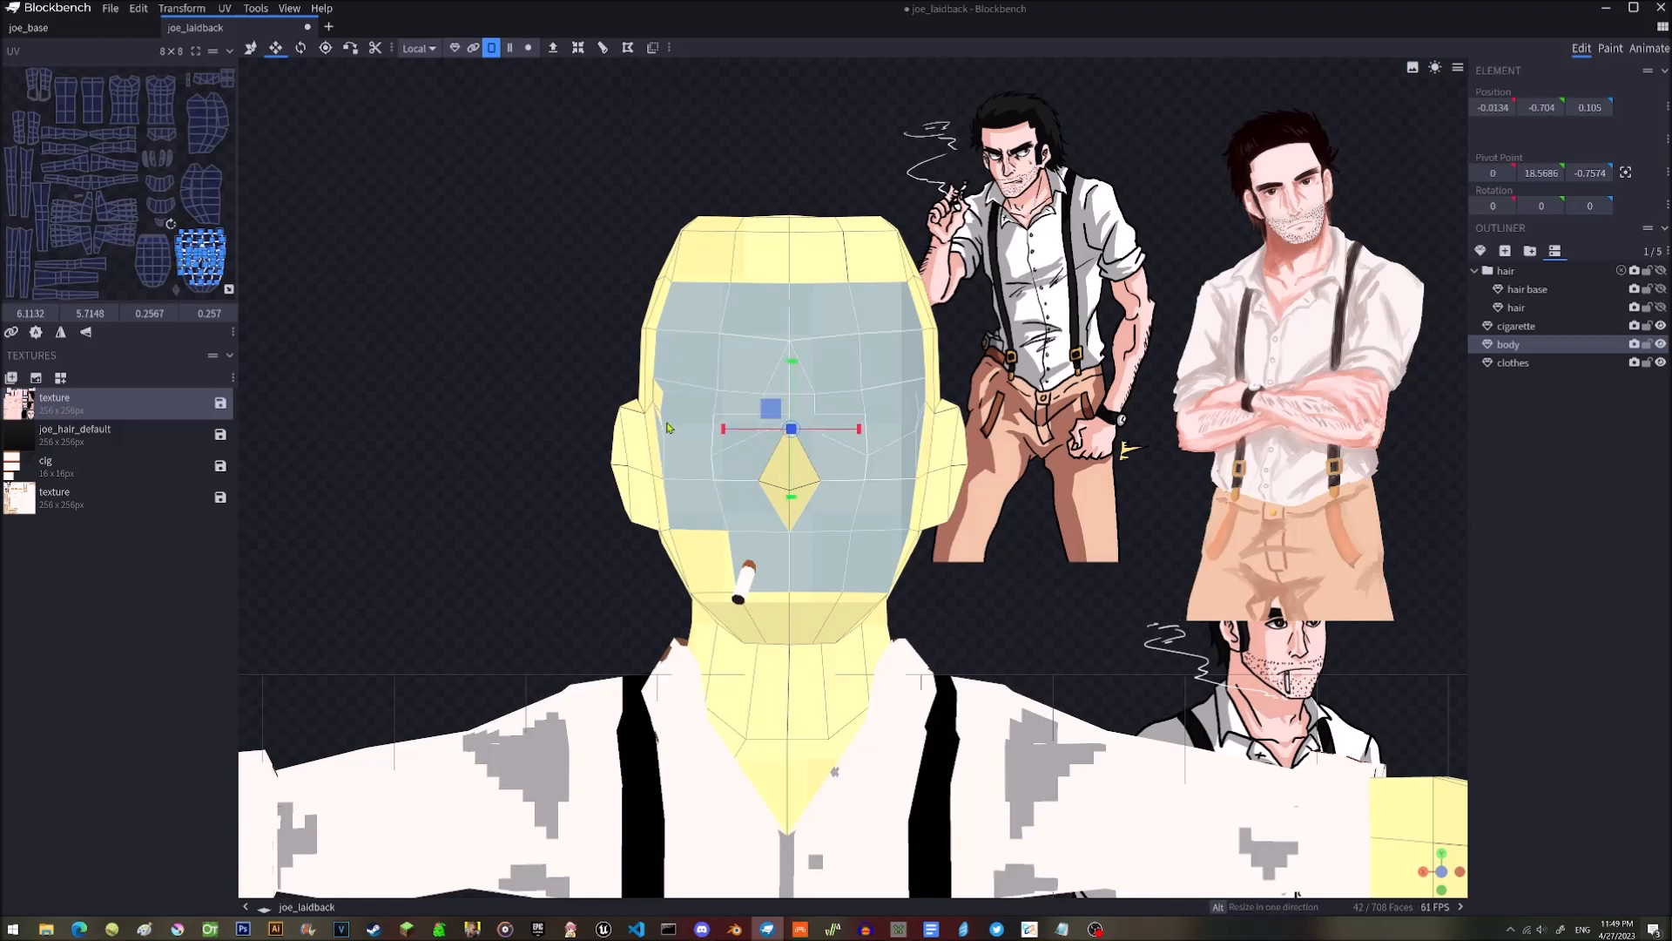
shift+click(673, 409)
shift+click(669, 405)
shift+click(660, 399)
shift+click(702, 546)
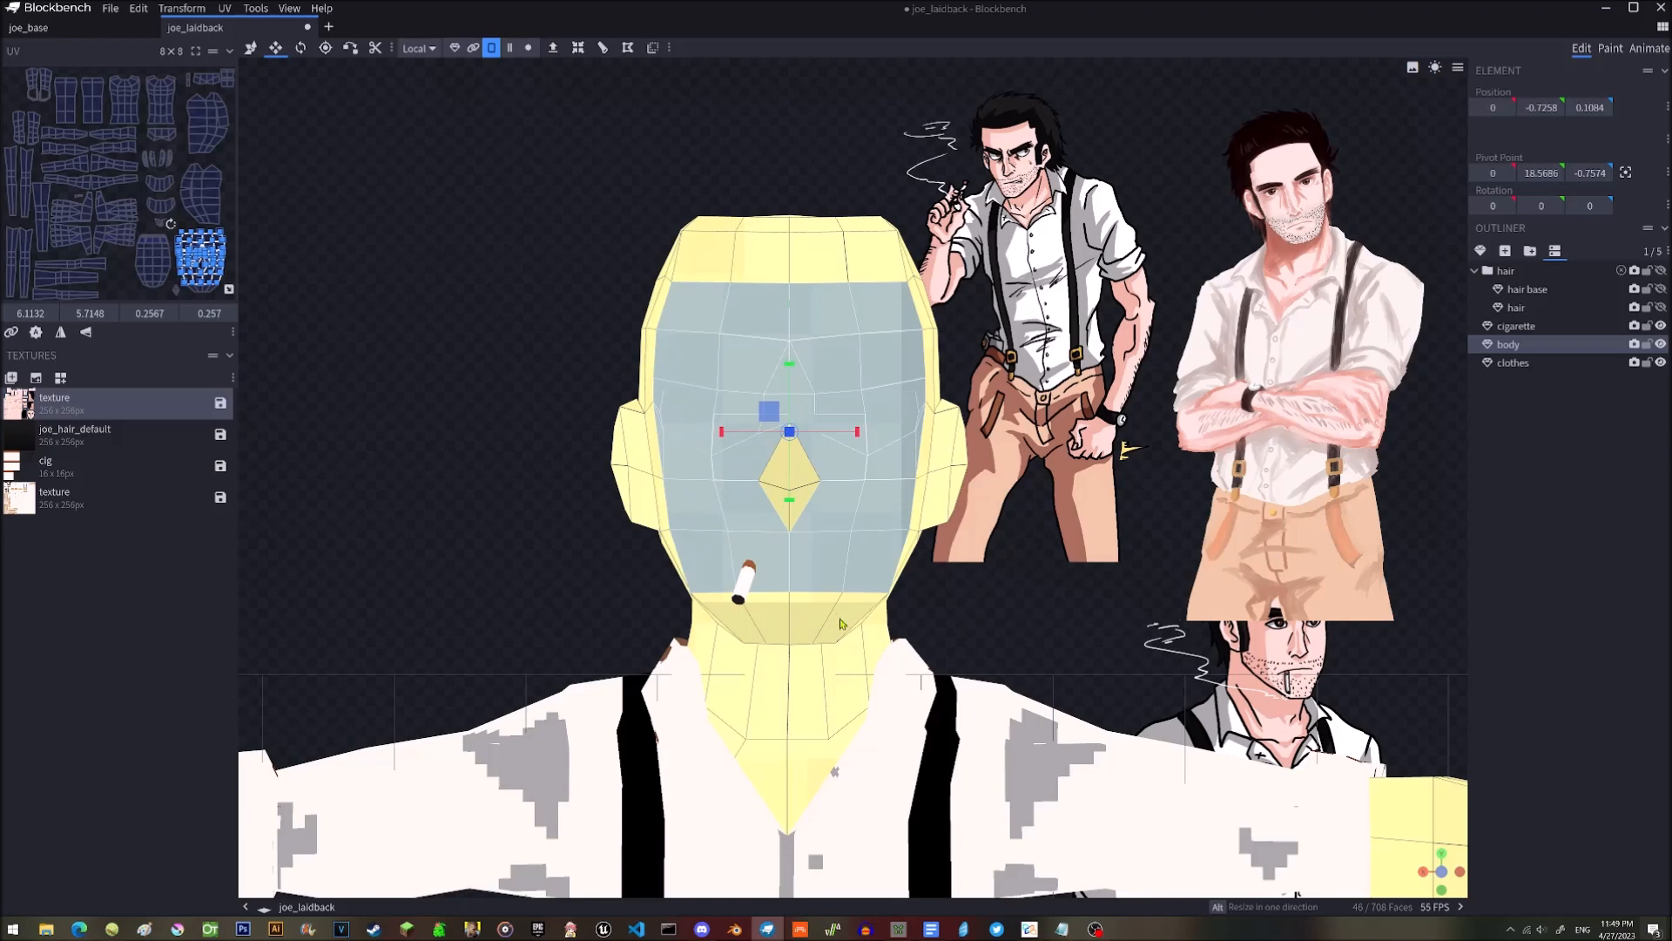
Extend the selection over the row of chin faces and the jaw corners on both sides.
shift+click(737, 607)
shift+click(784, 617)
shift+click(830, 620)
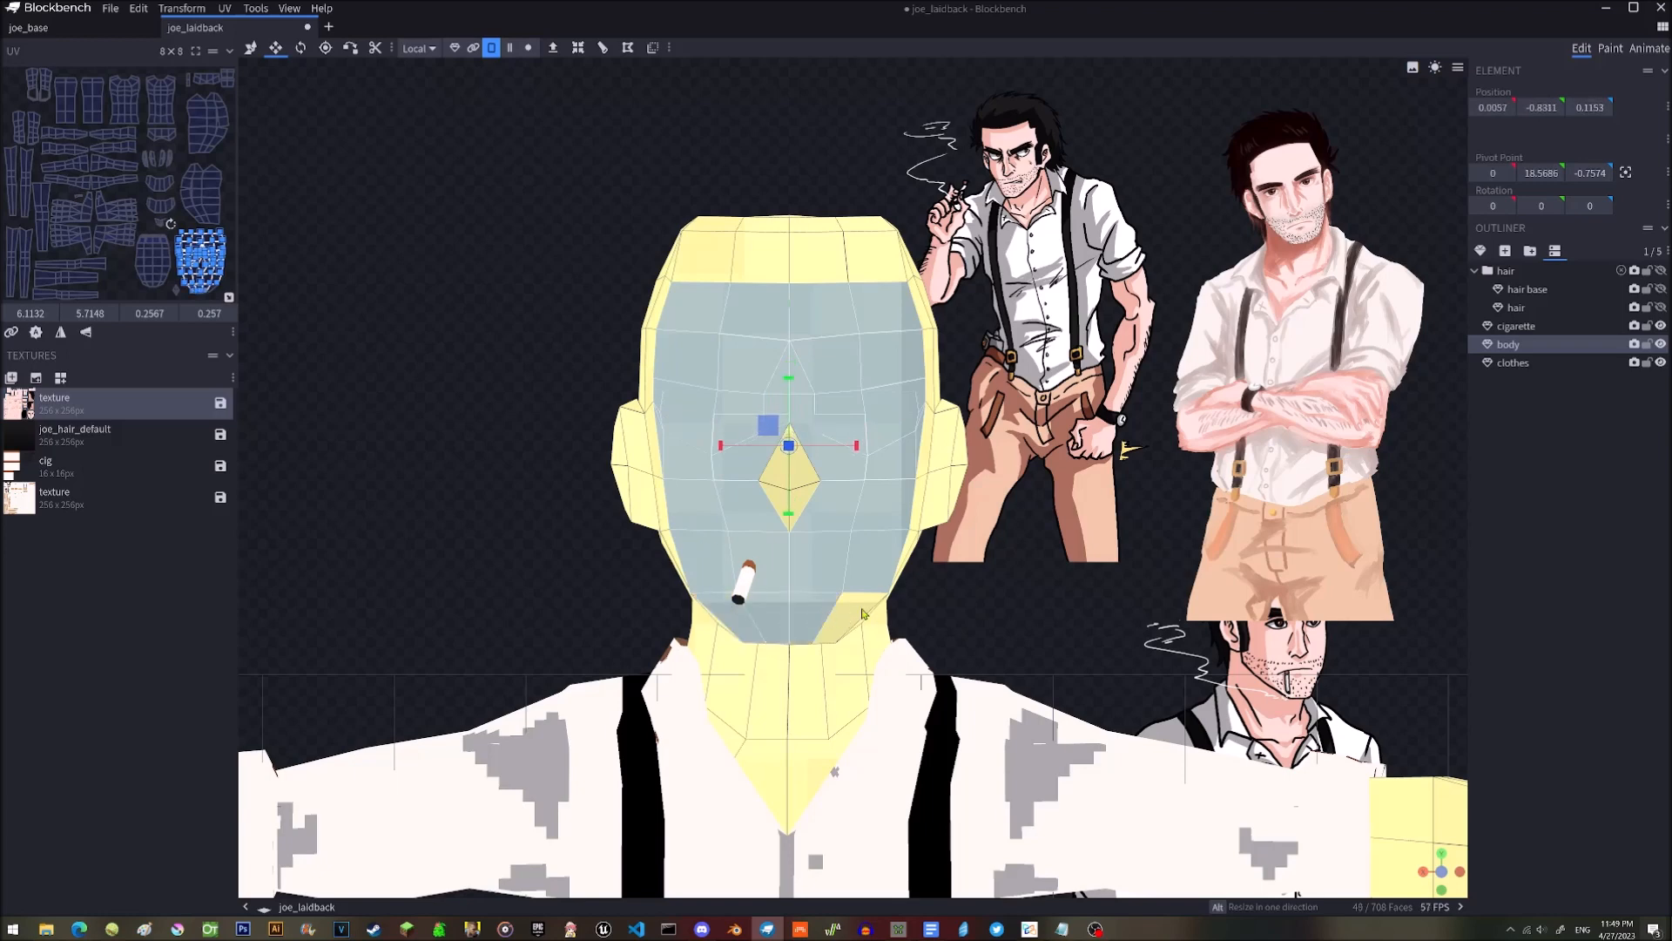
shift+click(864, 614)
shift+click(865, 622)
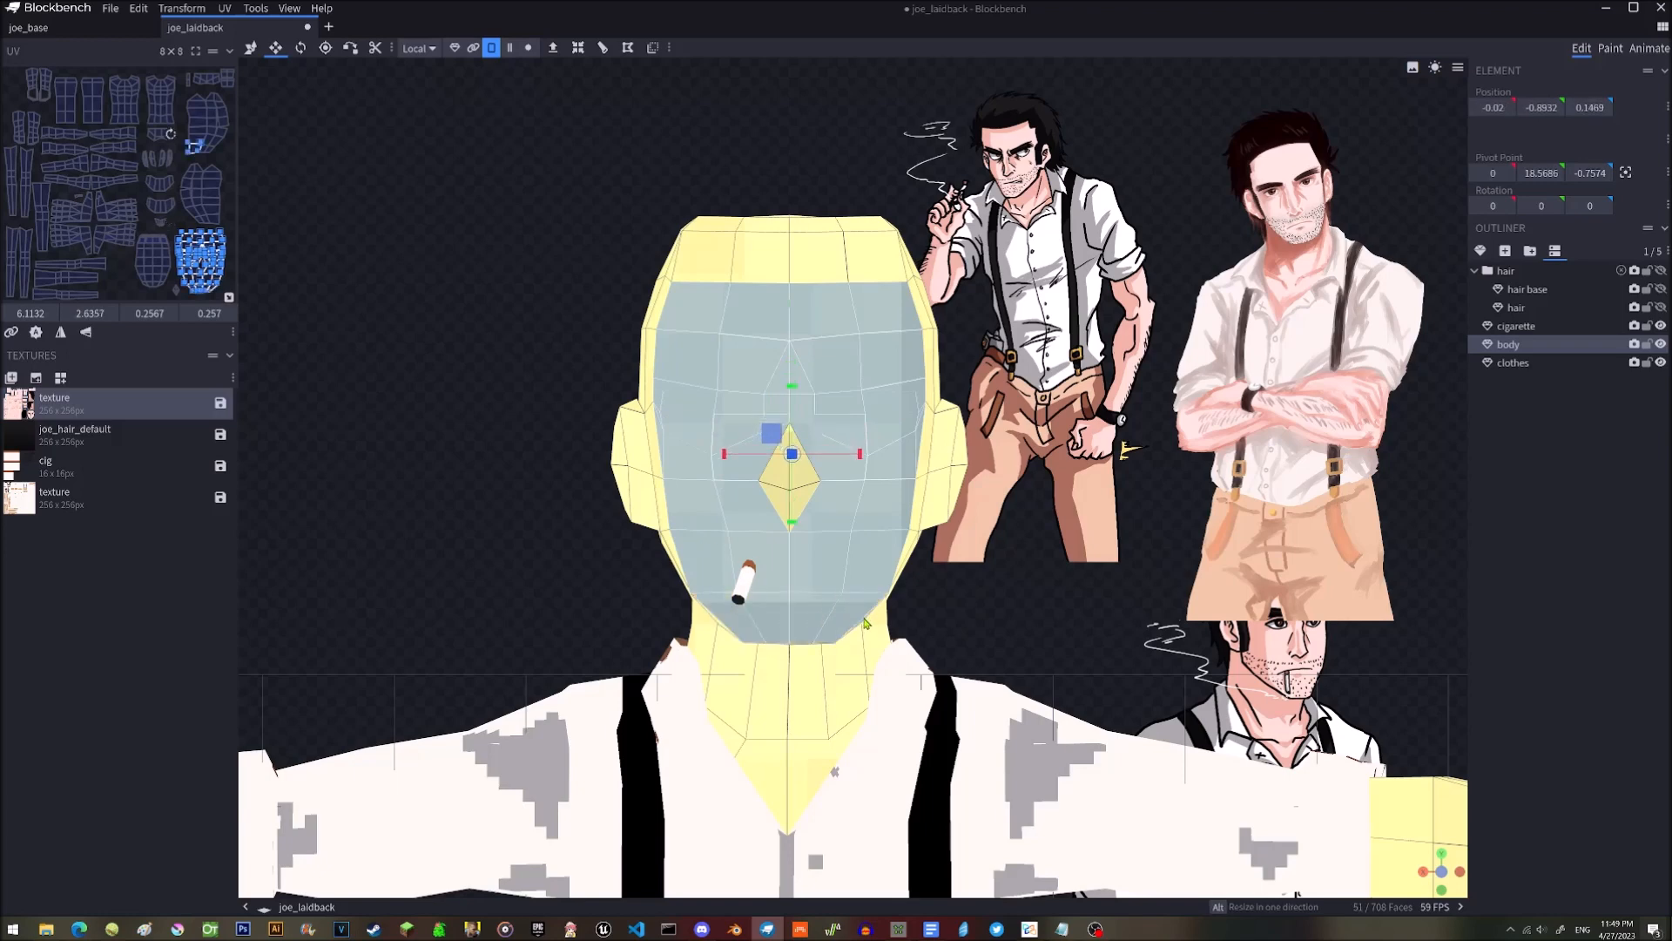
shift+click(723, 627)
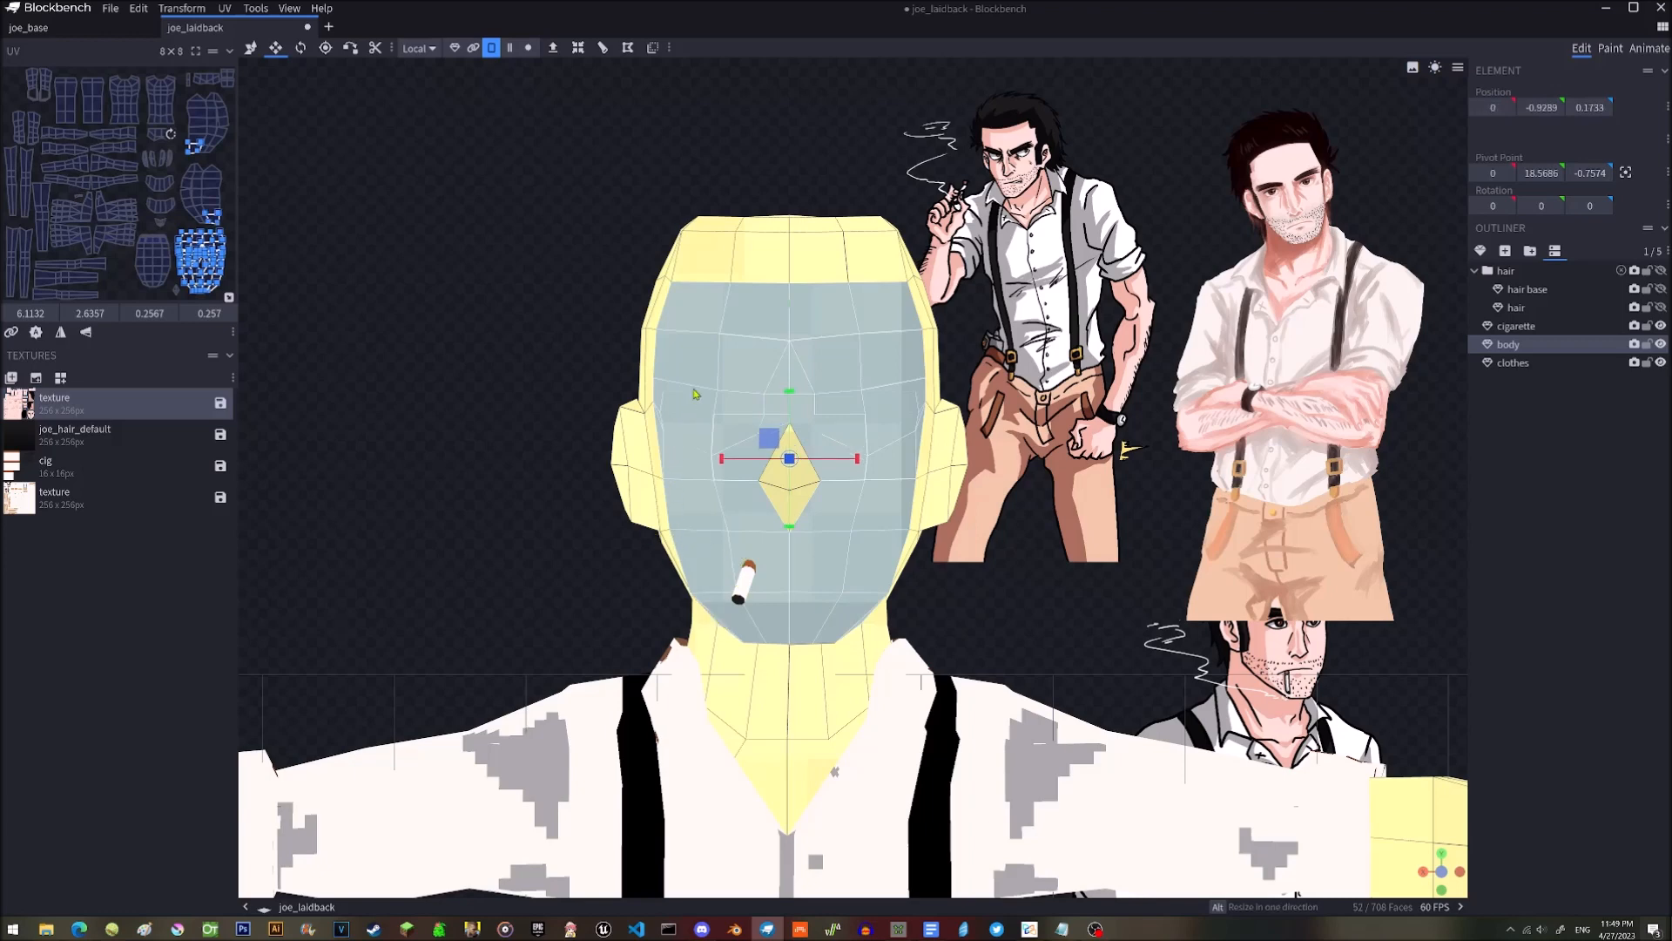
Take the two extra side faces at the jaw corners back out of the selection.
right_drag(963, 568, 924, 564)
right_drag(903, 422, 958, 395)
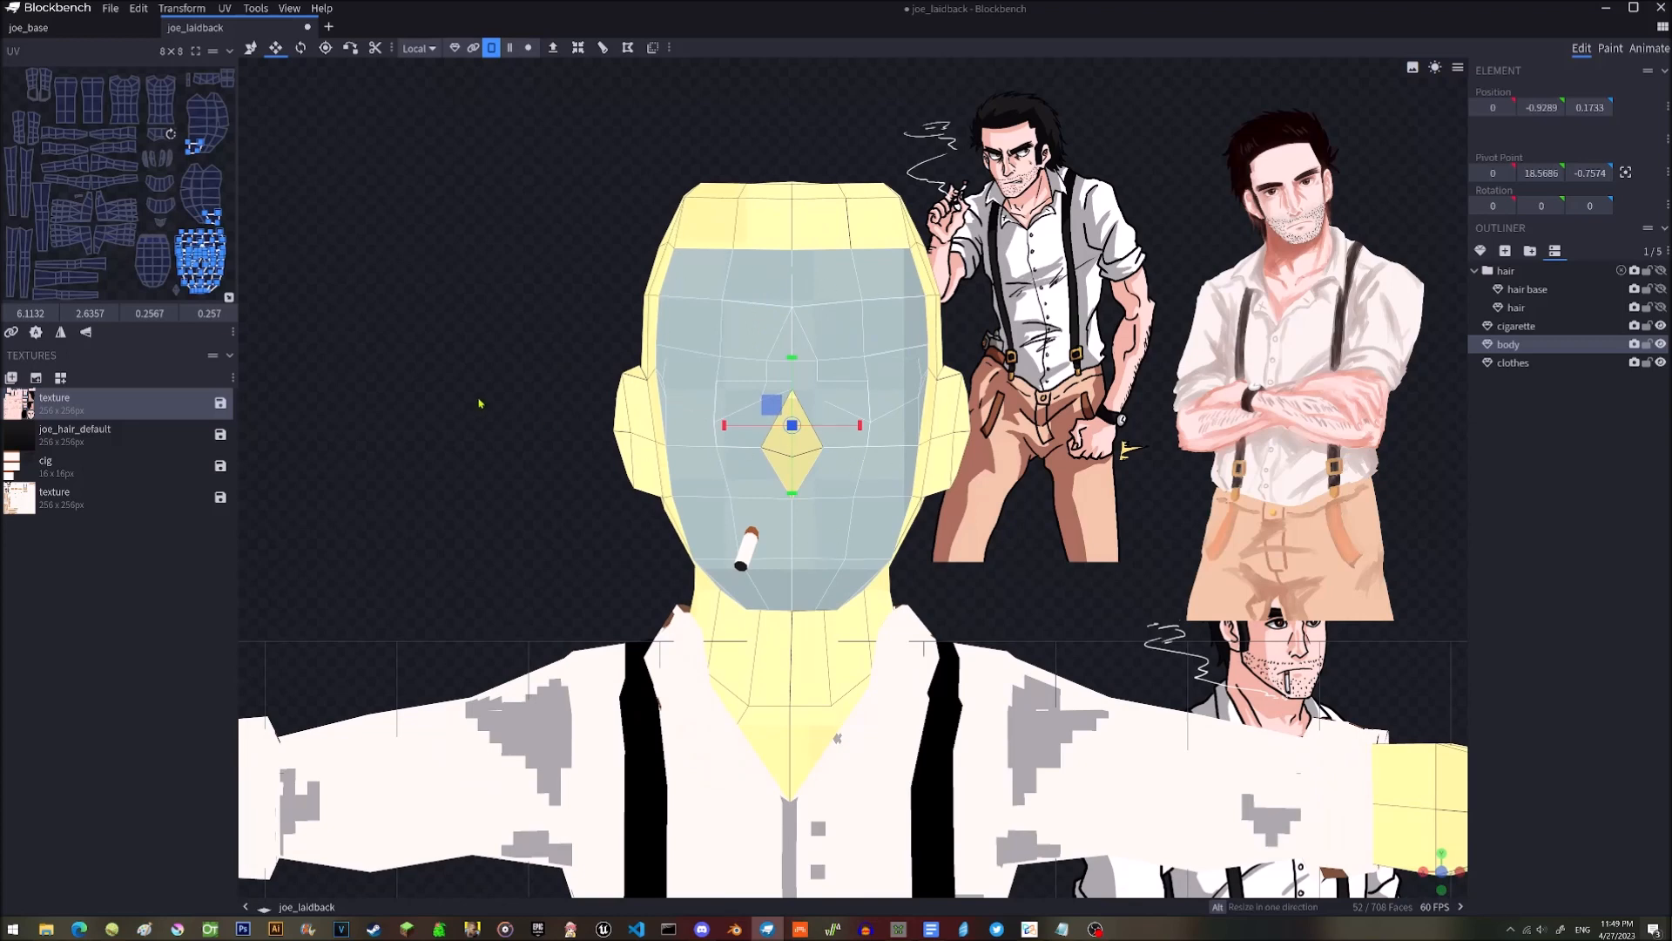
shift+click(722, 594)
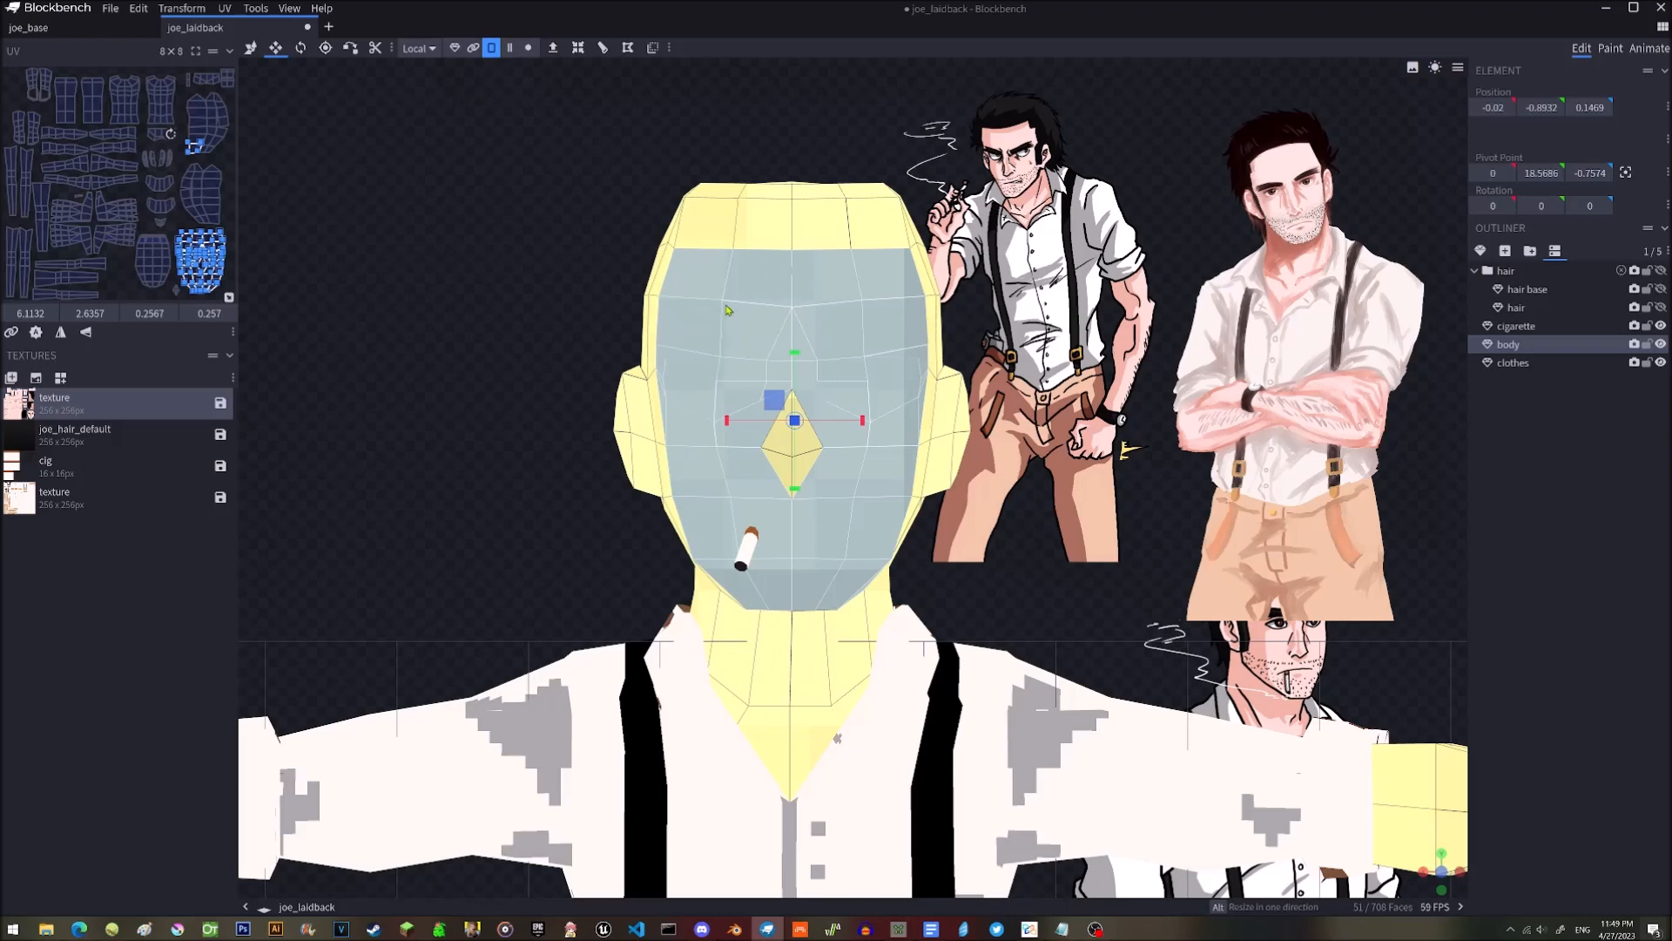
right_drag(1004, 342, 1026, 396)
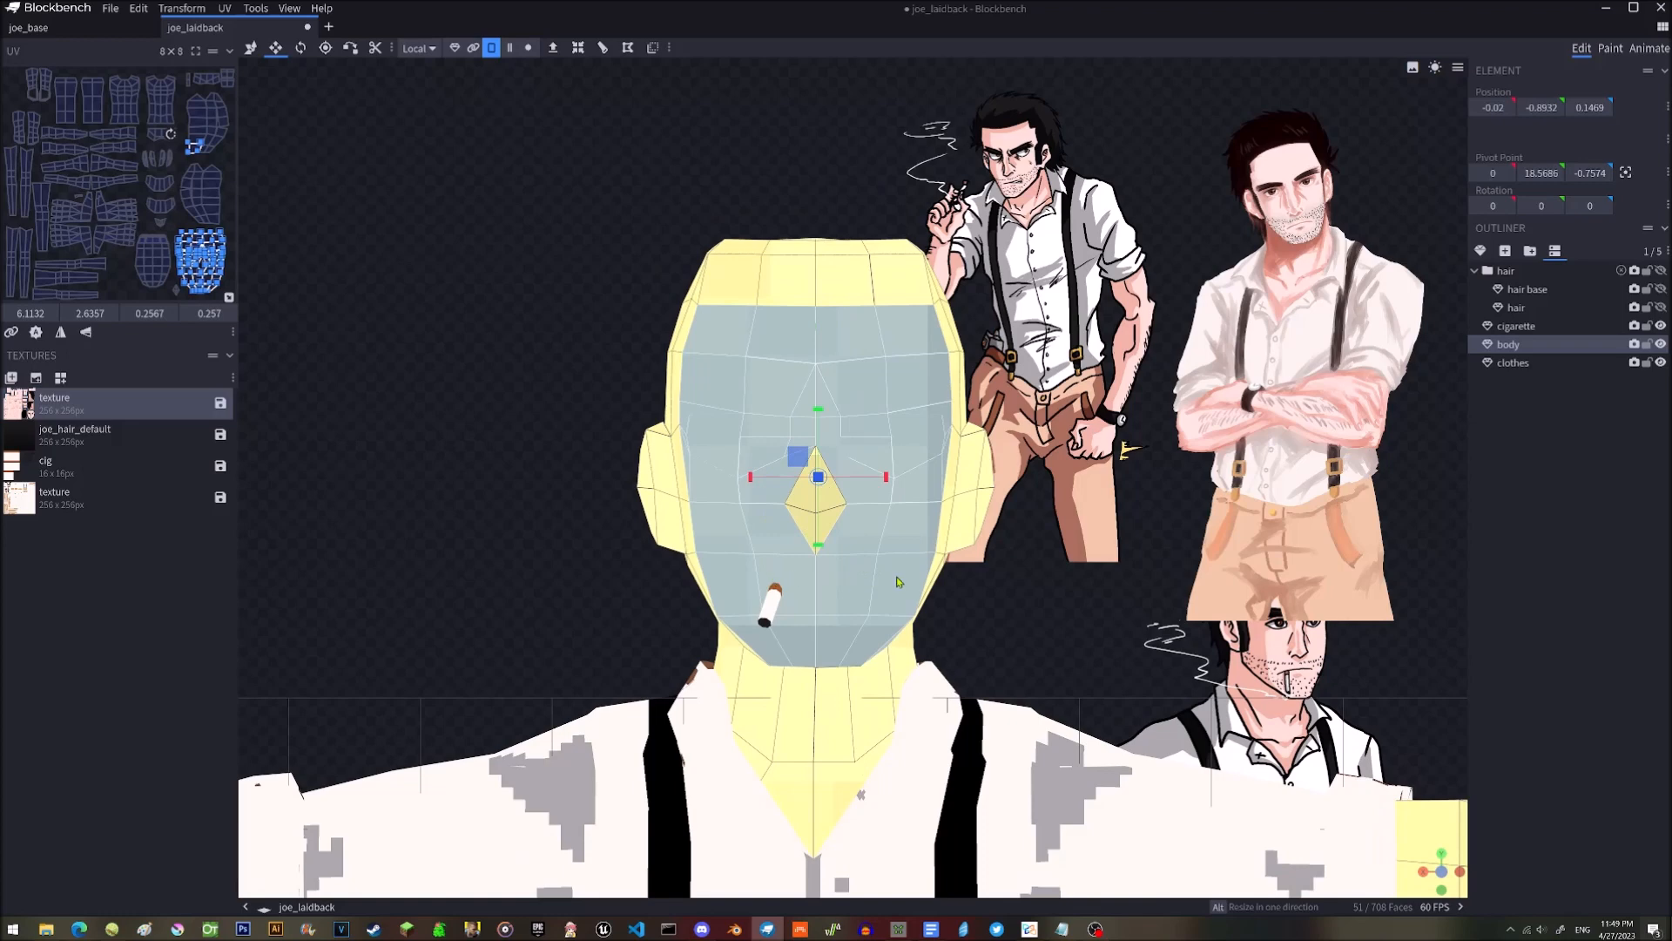
right_drag(846, 559, 842, 562)
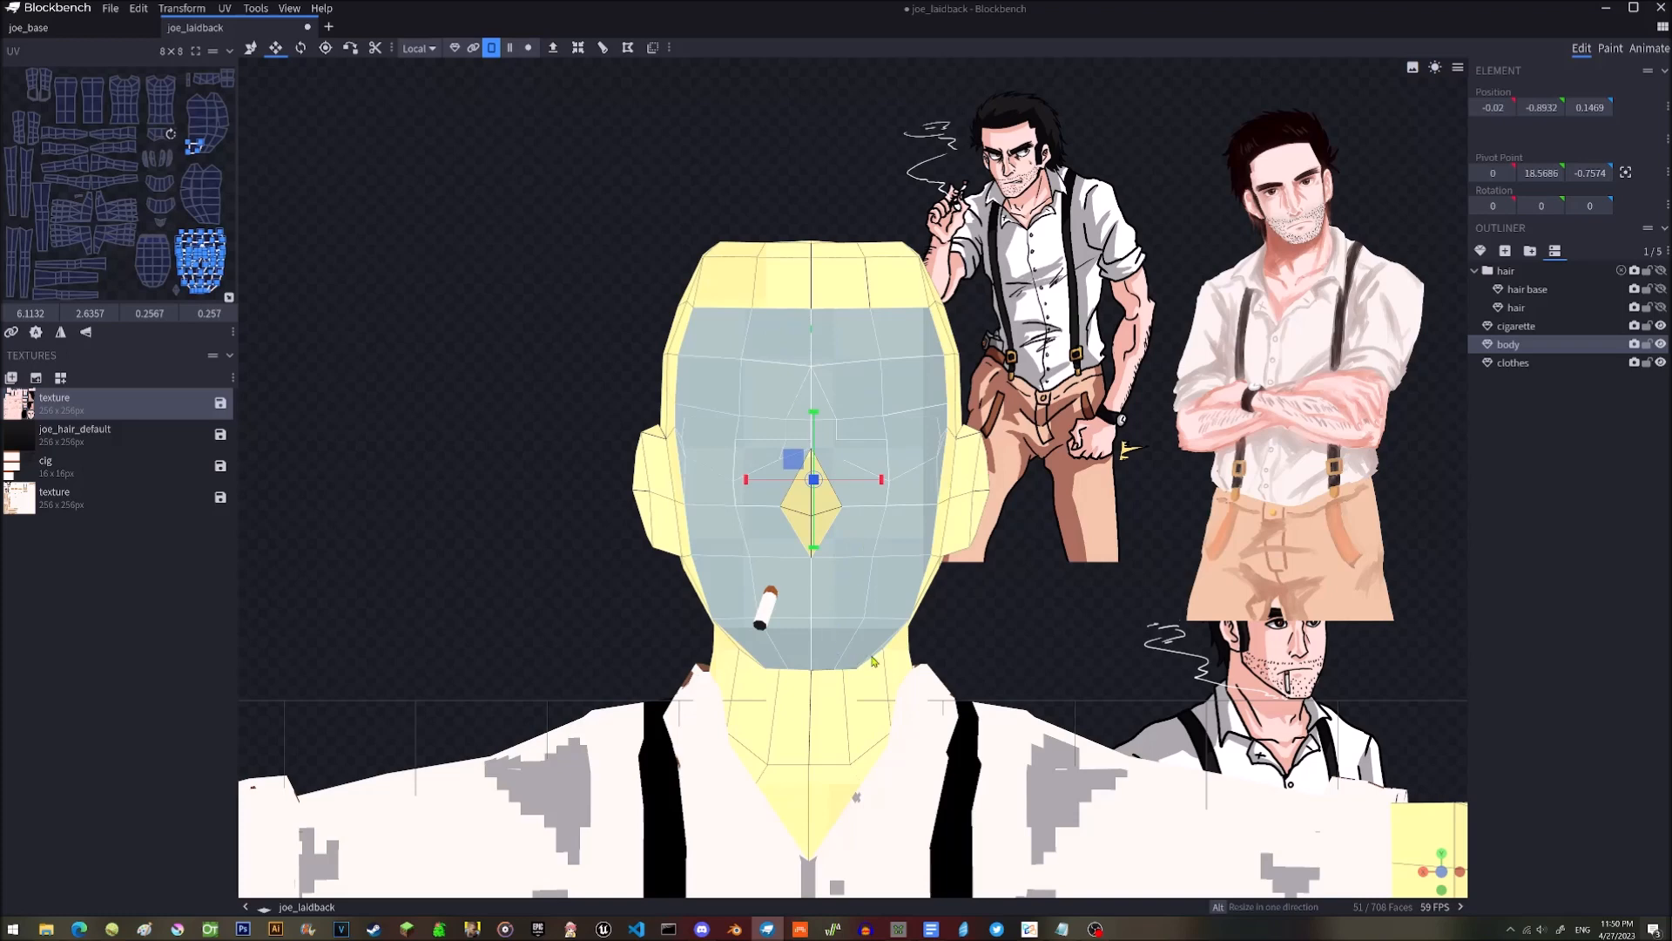
key(ctrl+z)
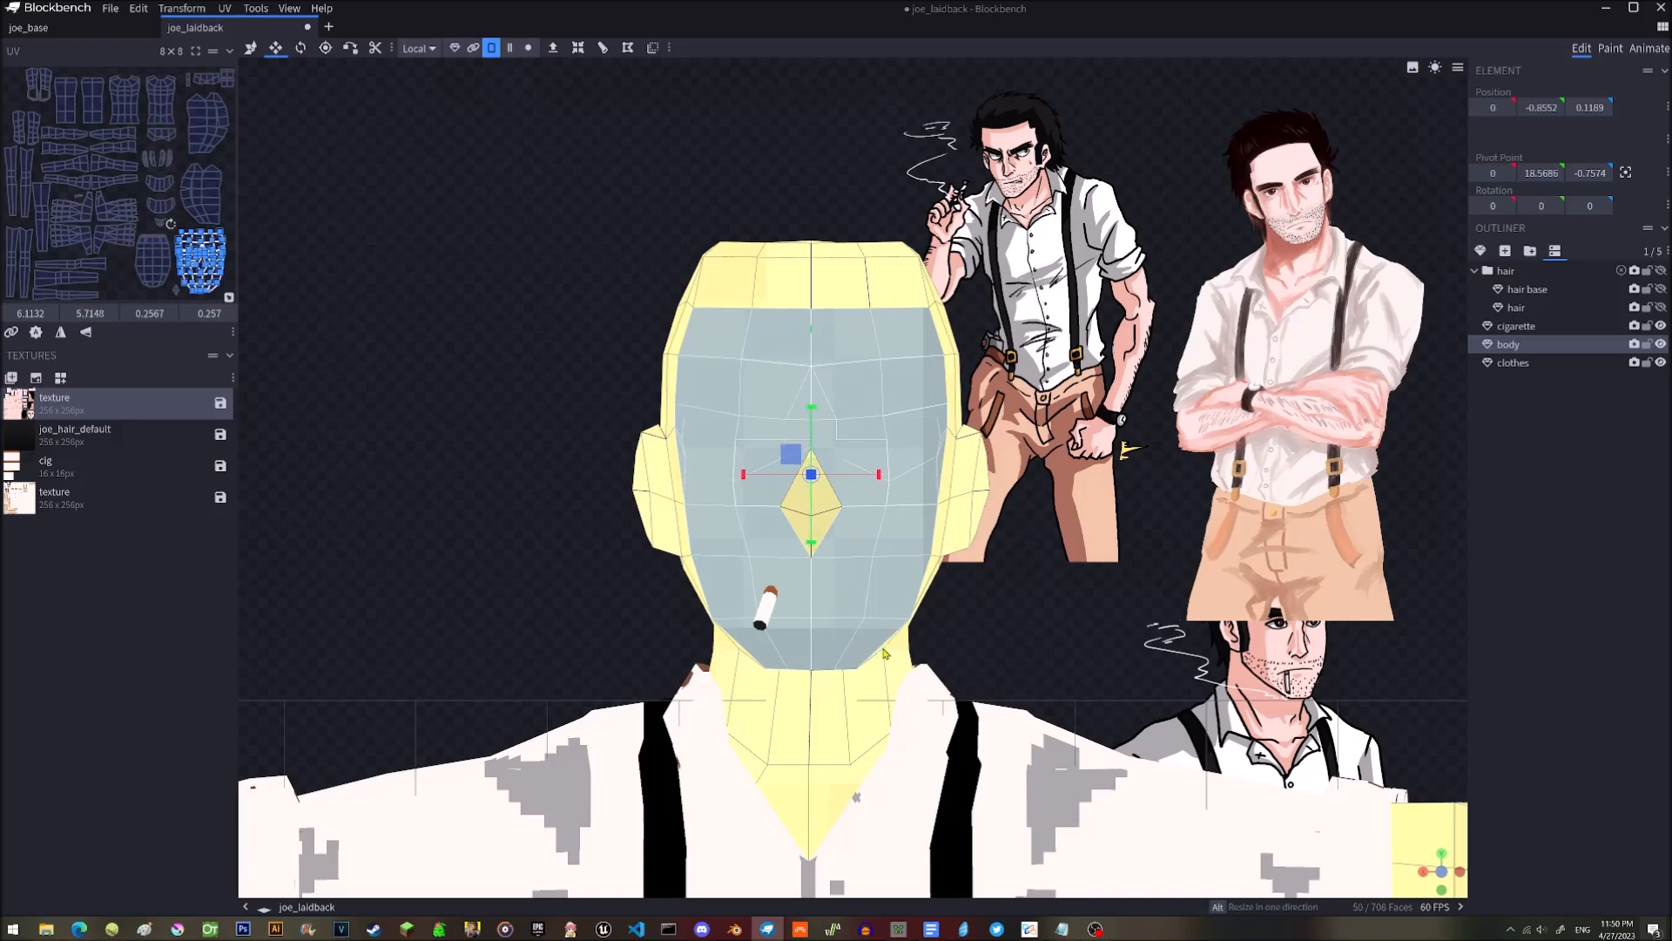
Unwrap the selected faces with MTools' Project From View and move the UV island to the face's original spot on the map.
right_click(874, 568)
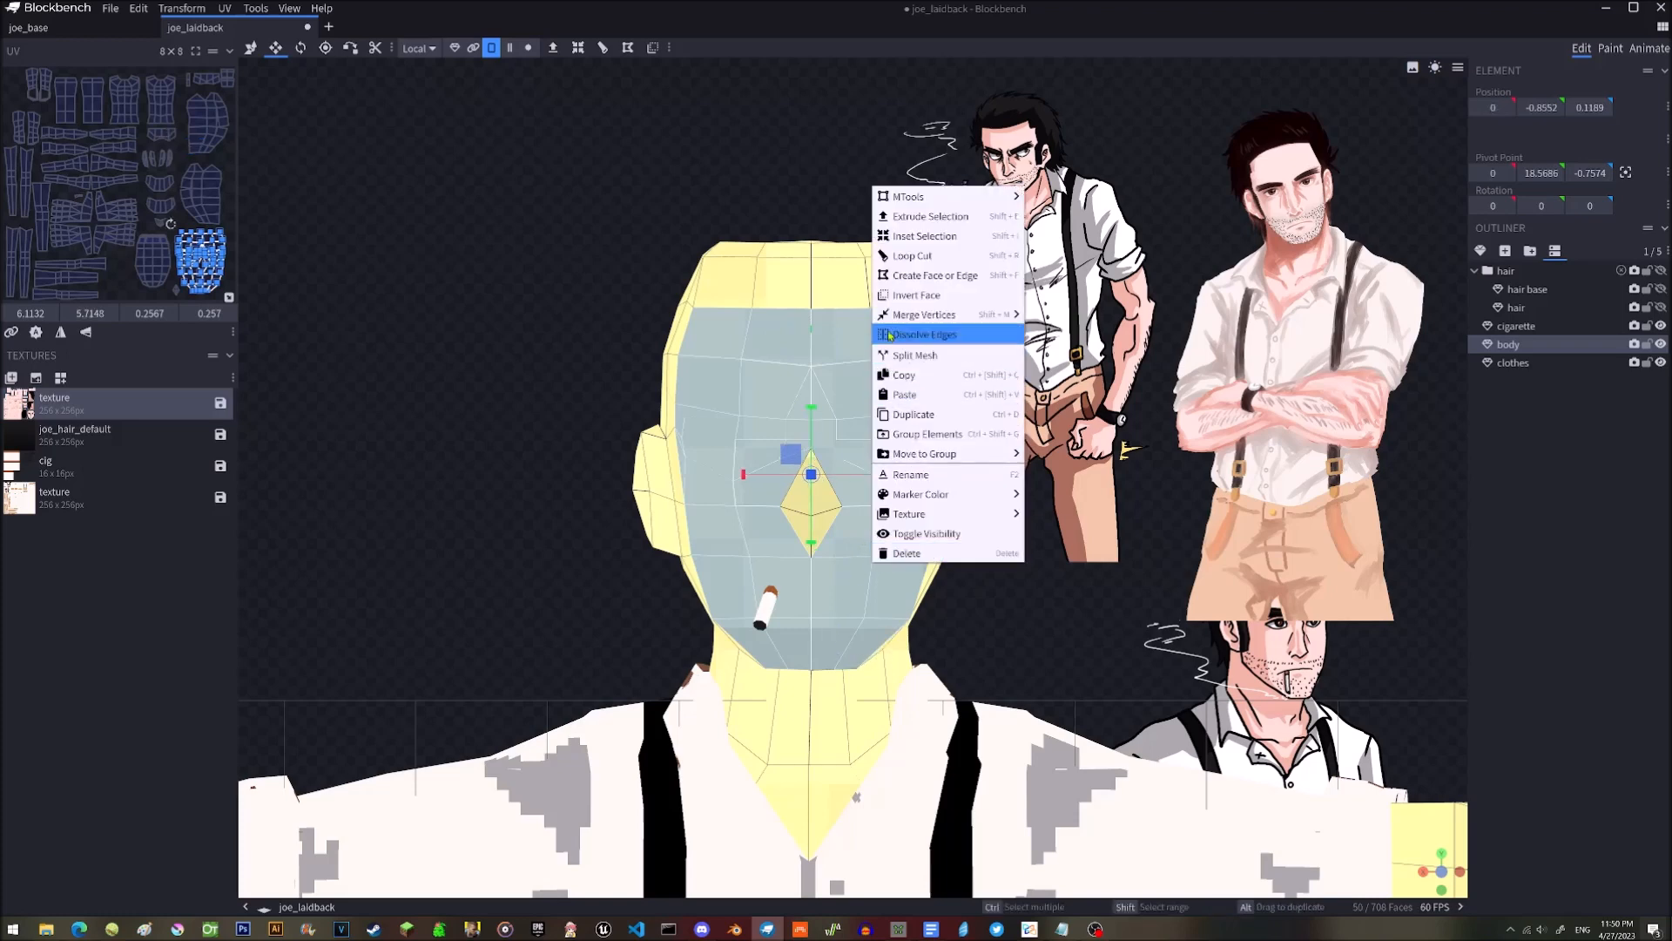
mouse_move(950, 193)
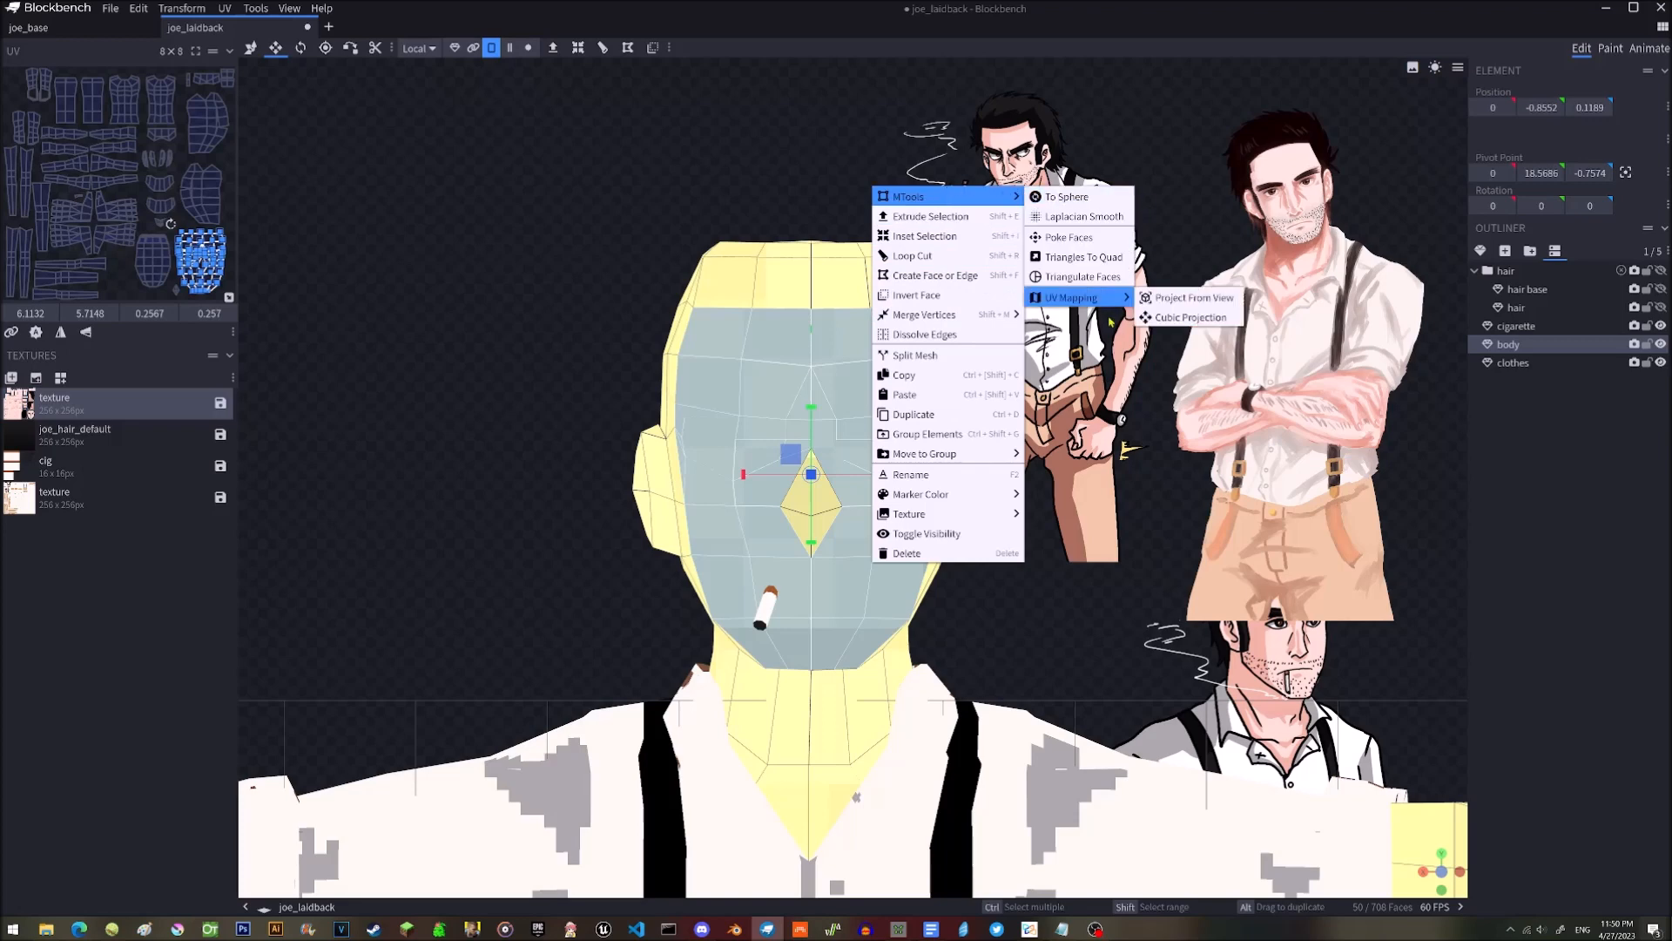
mouse_move(1133, 298)
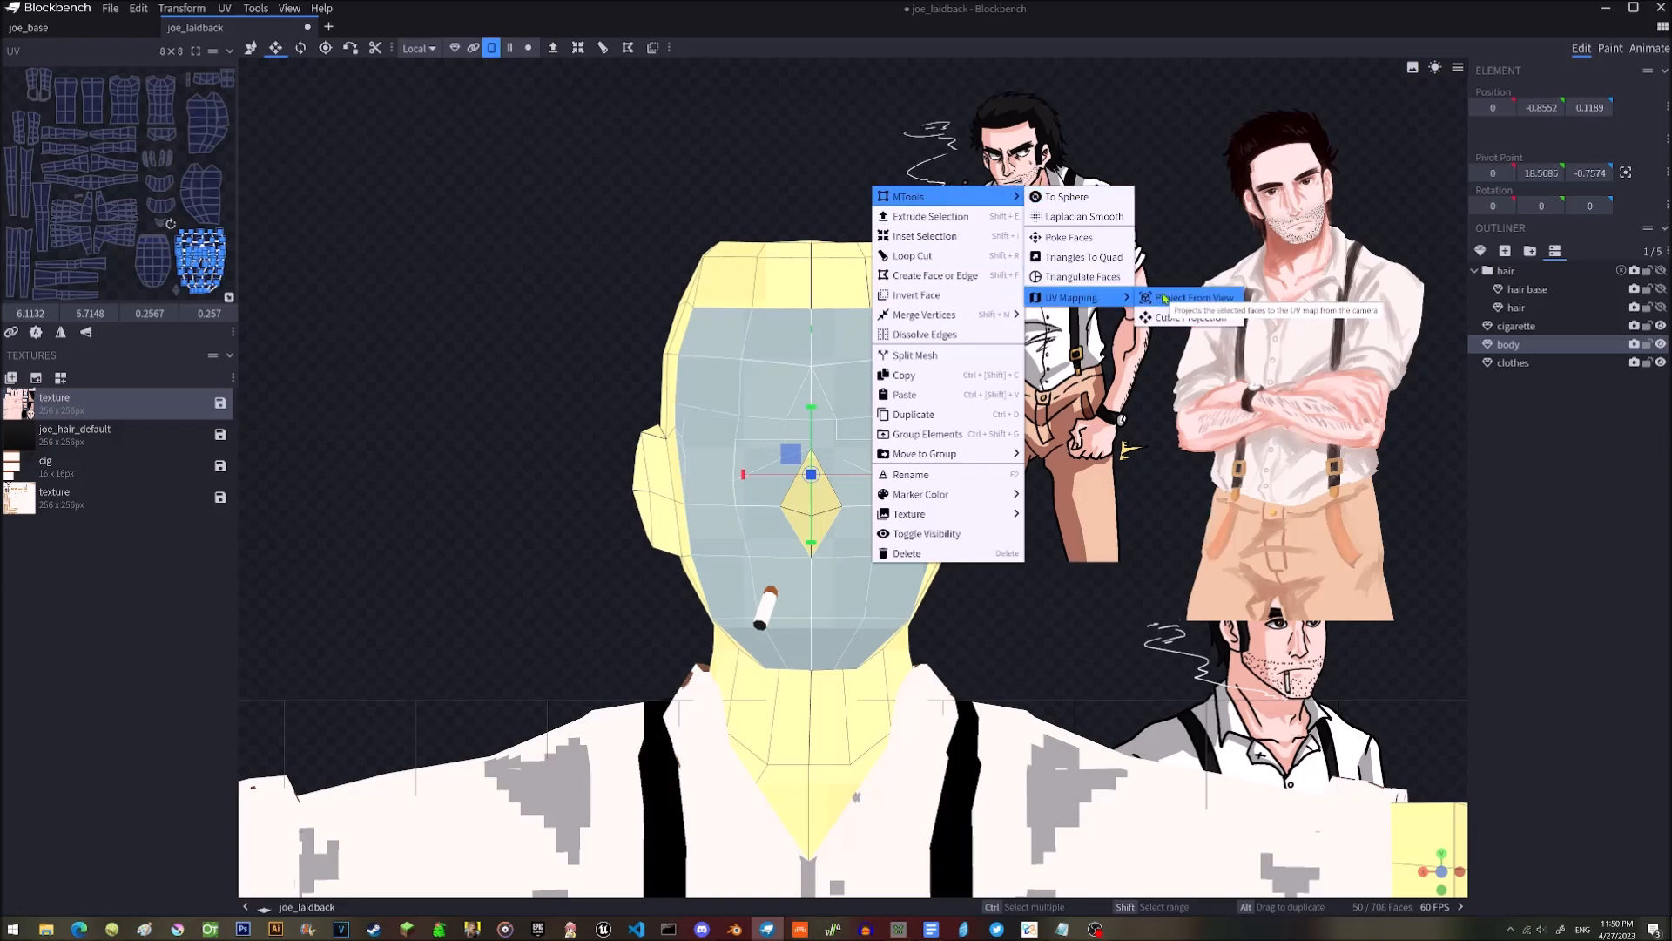
click(1165, 299)
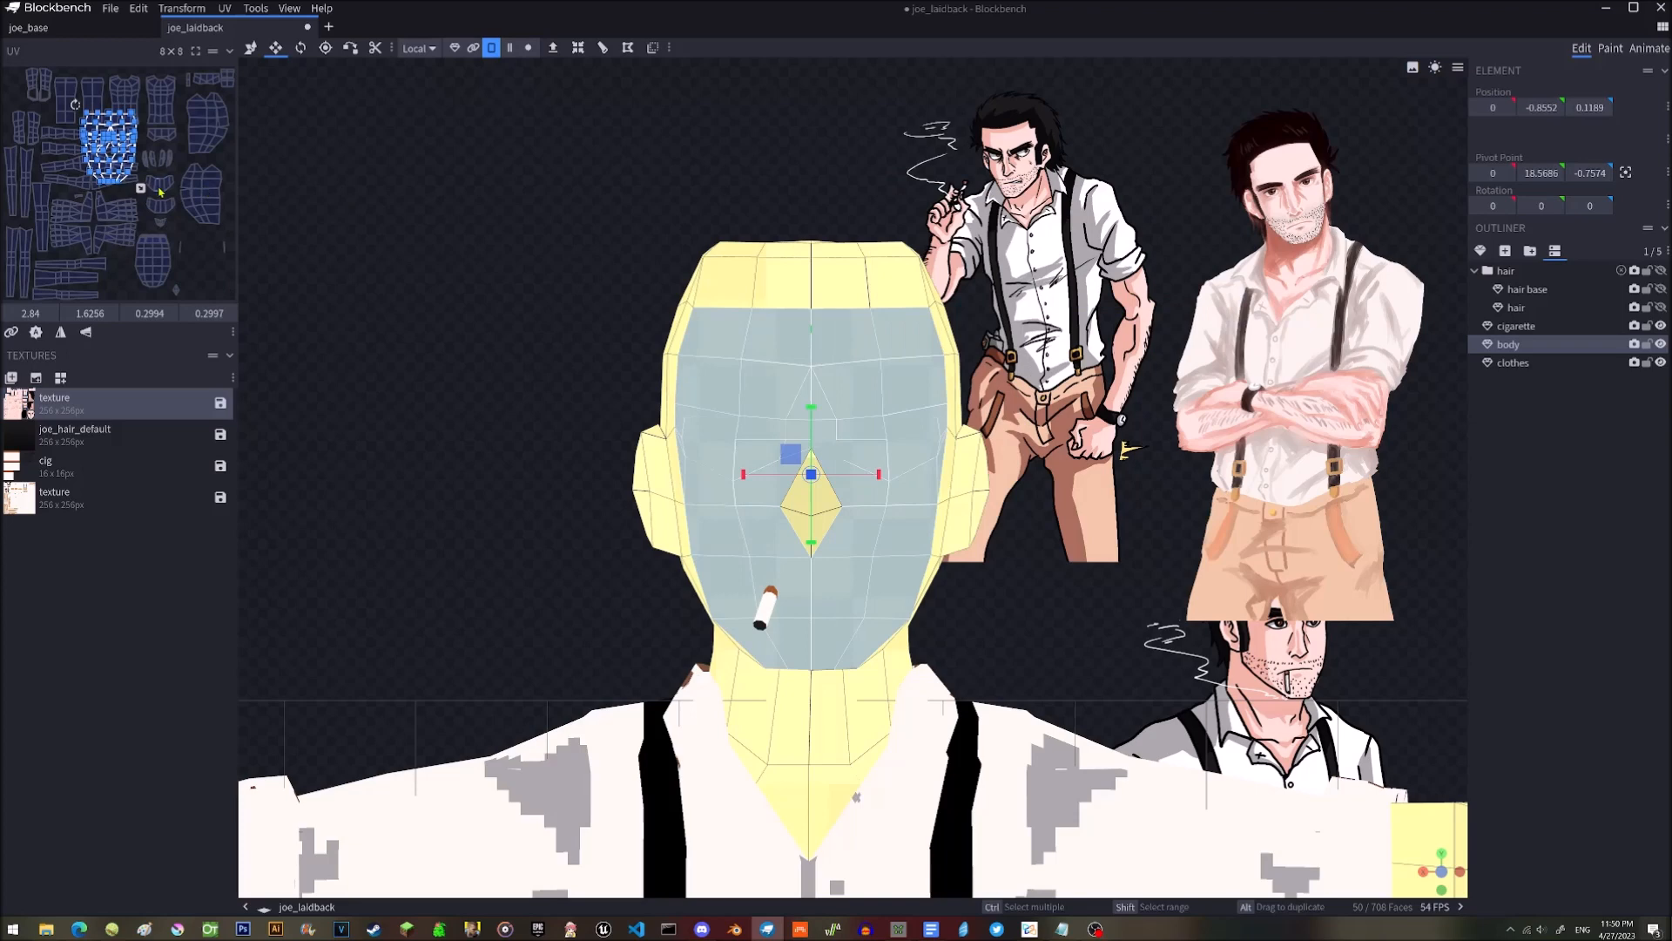
drag(117, 173, 201, 281)
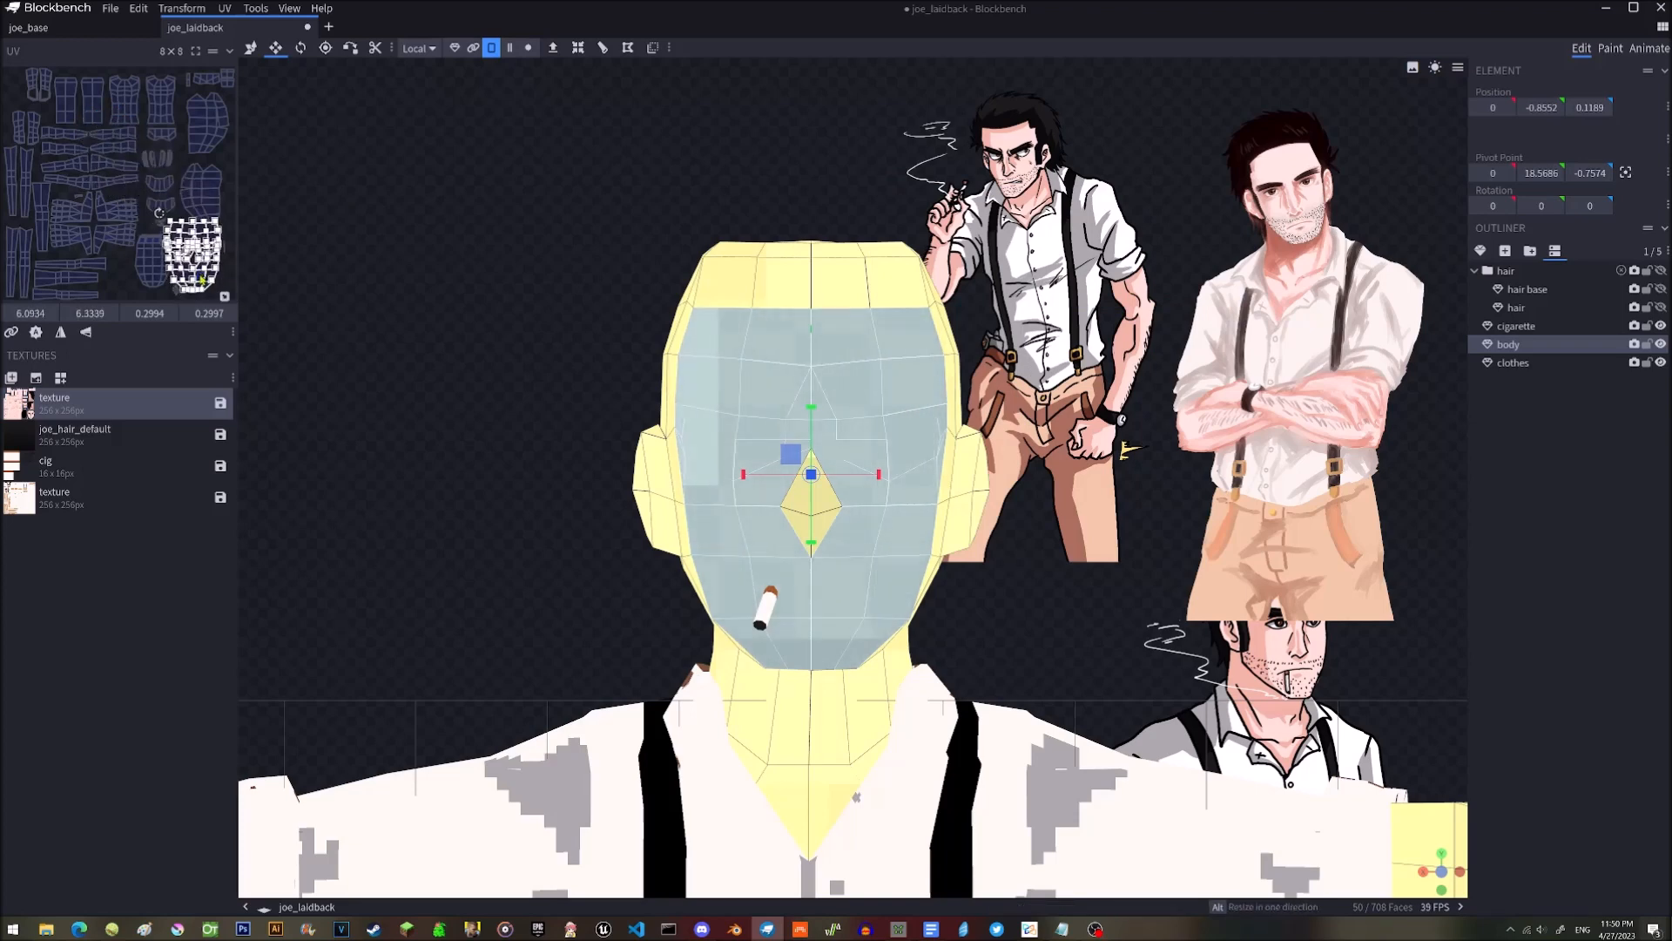
Undo the UV projection and island move, and reselect the whole face patch.
key(ctrl+z)
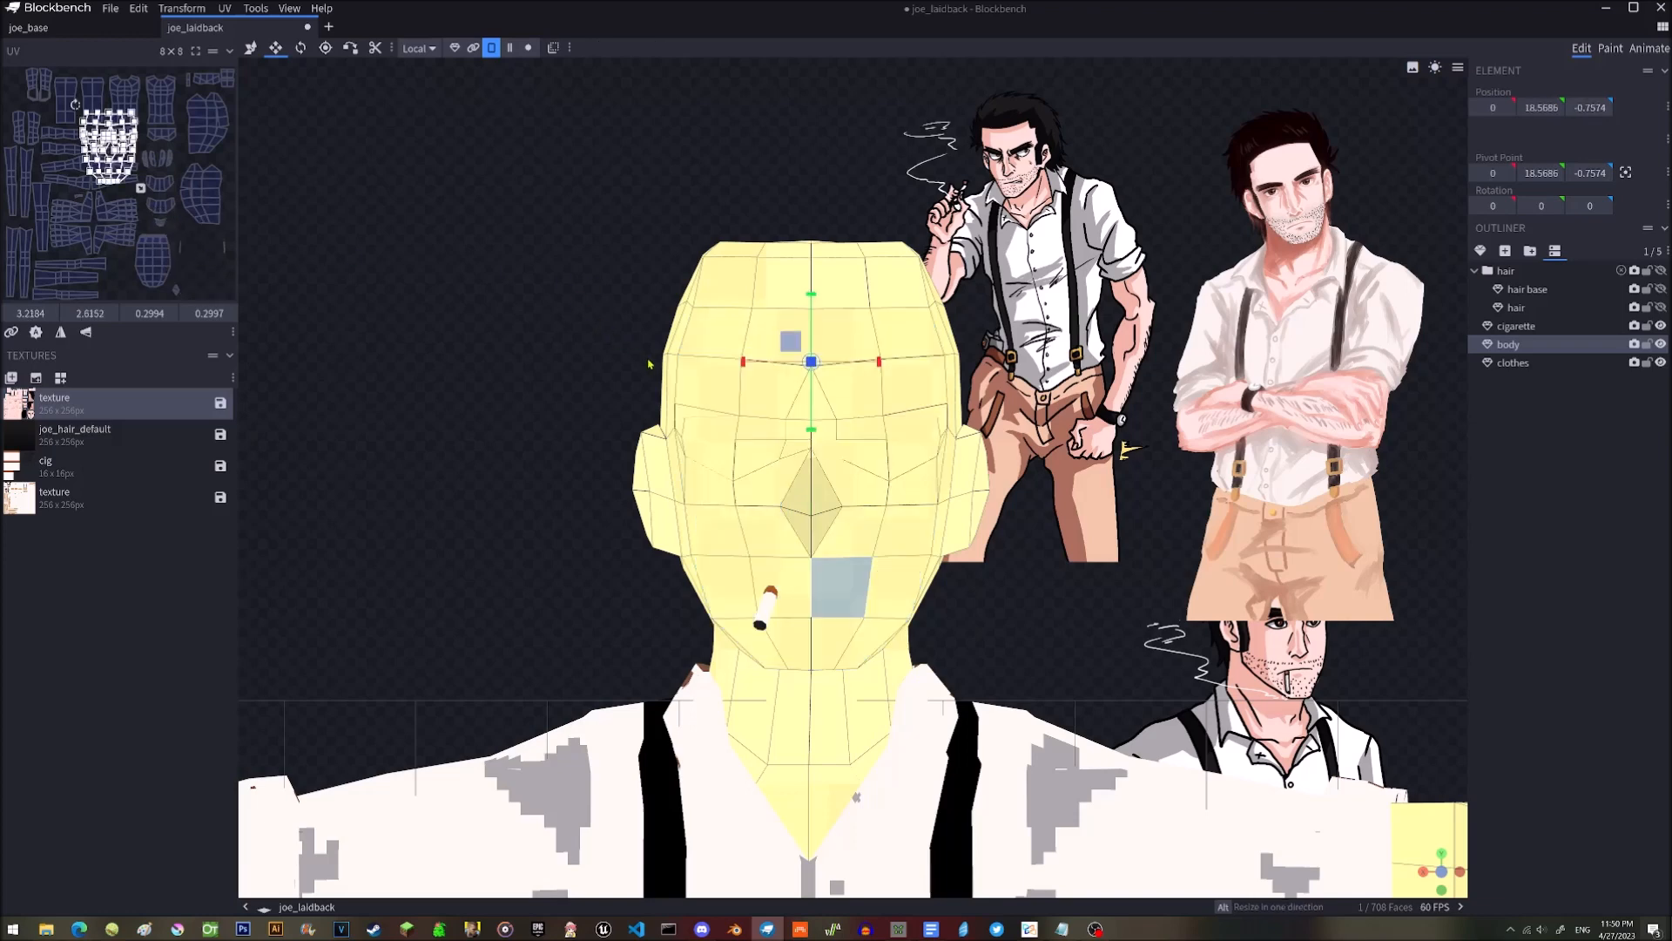
scroll(665, 381, down, 1)
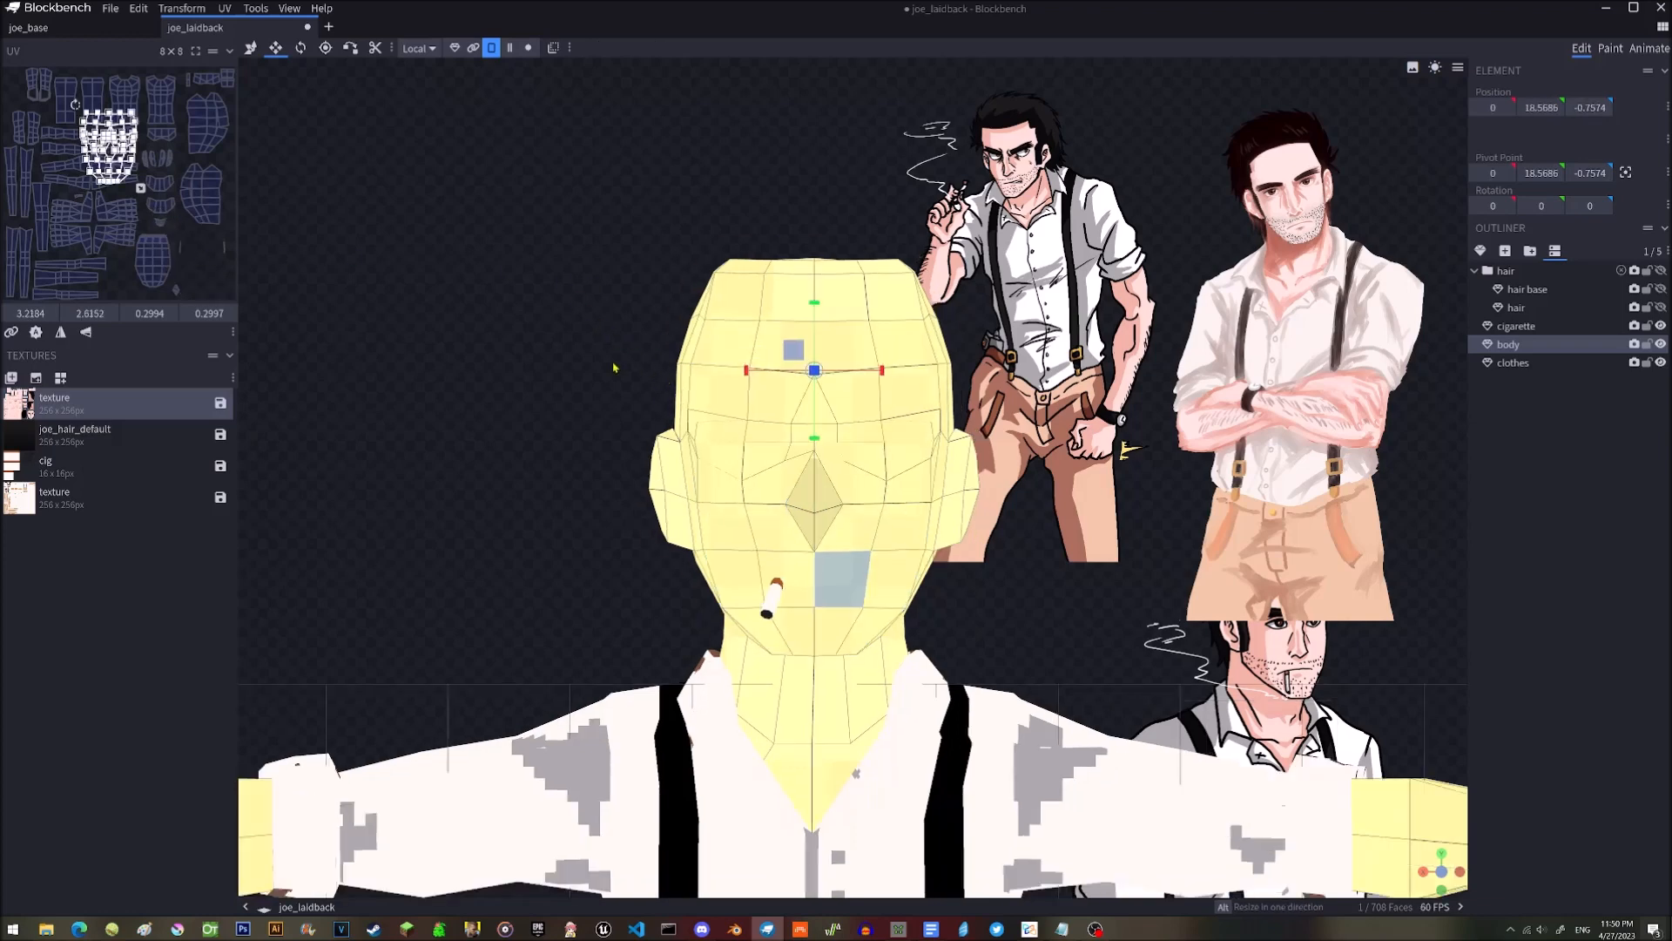
double_click(191, 249)
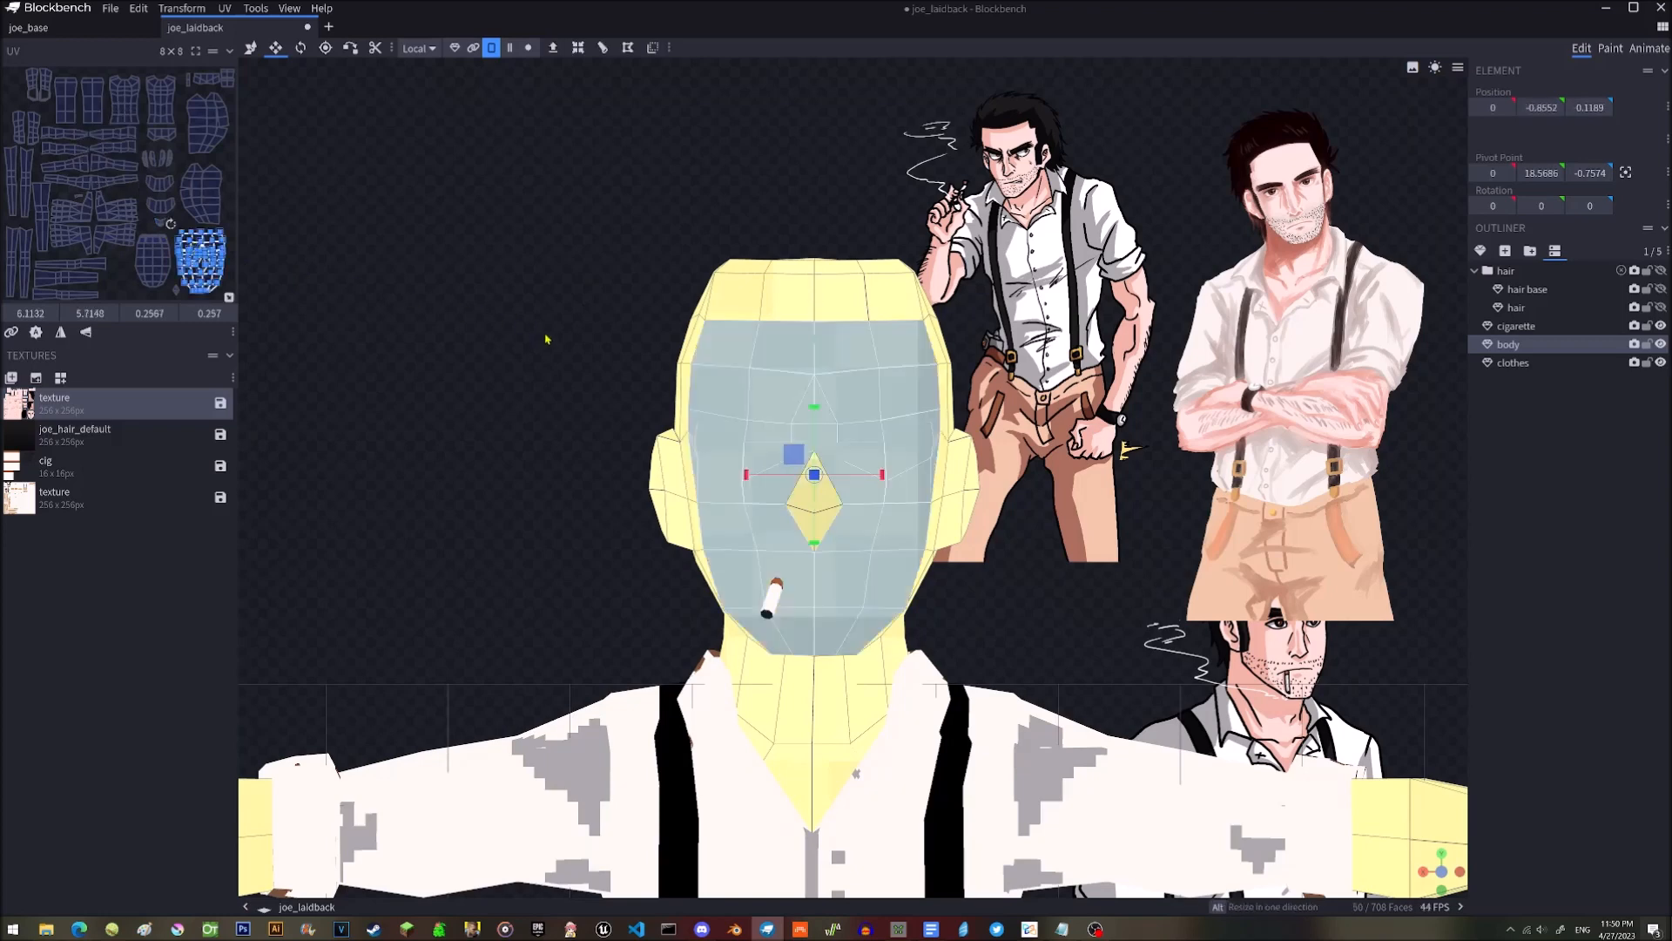
Project the selected face patch onto the UV map again with Project From View, from a more distant front view.
scroll(544, 337, down, 1)
scroll(958, 447, down, 1)
scroll(852, 448, down, 1)
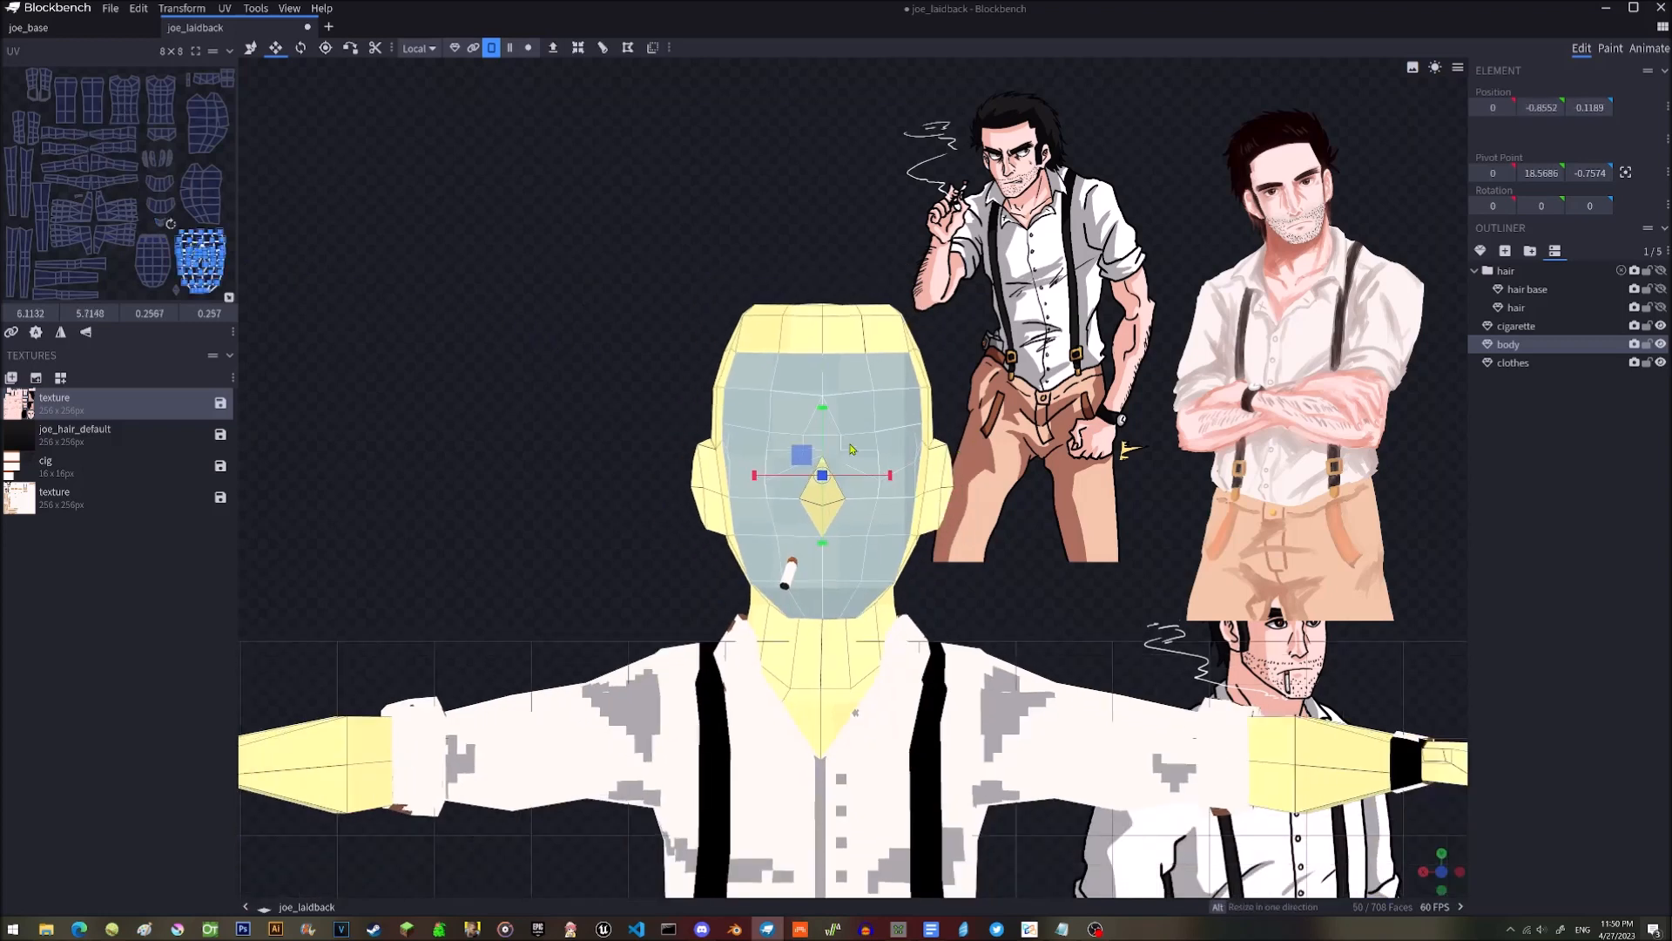
right_click(852, 449)
mouse_move(992, 457)
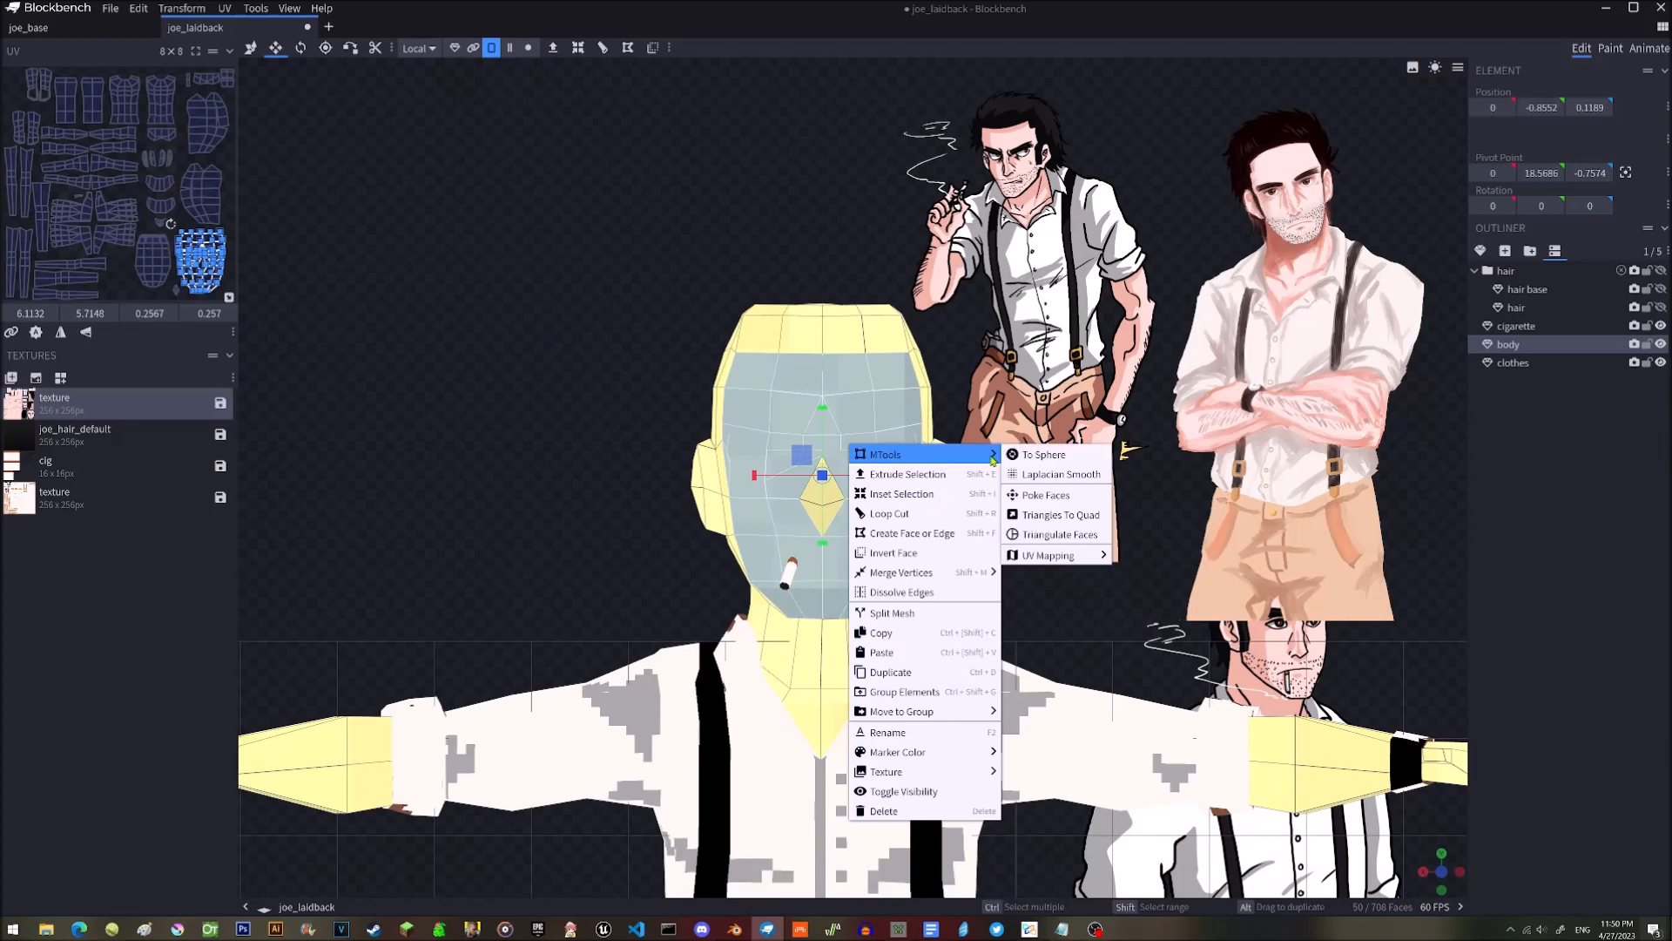
mouse_move(1080, 556)
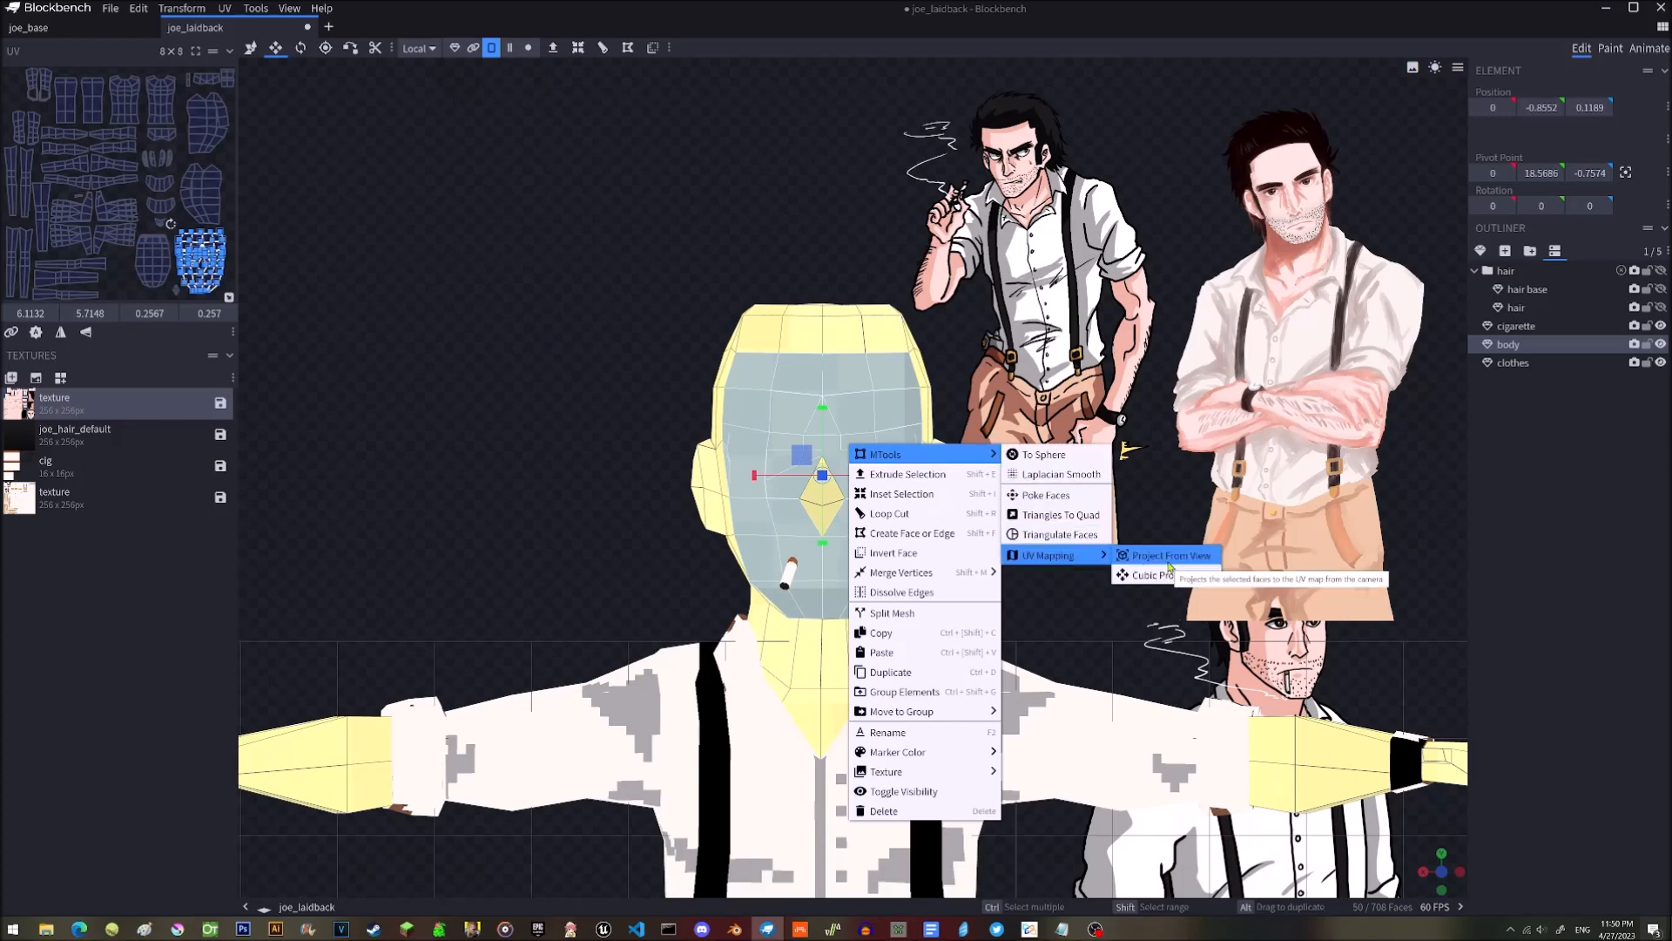
click(1169, 557)
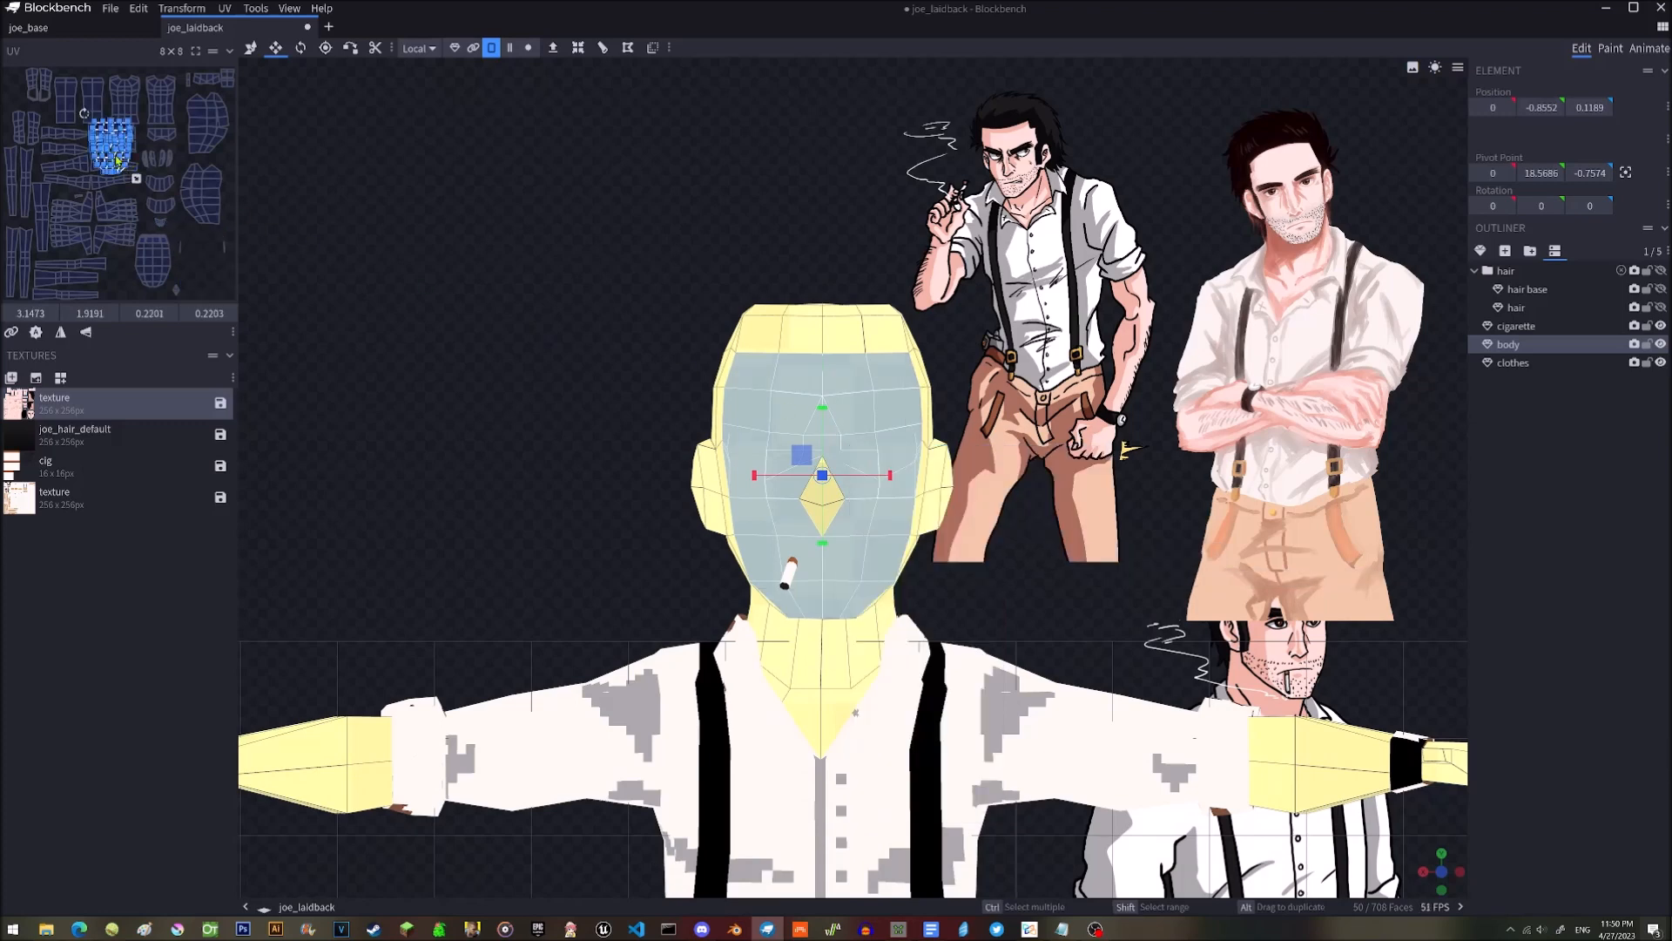
Move the newly projected face island to the face's original spot on the UV map.
drag(111, 160, 200, 262)
Try projecting the face patch from a more distant front view and moving its island to the face's spot, and undo both changes.
scroll(810, 392, down, 3)
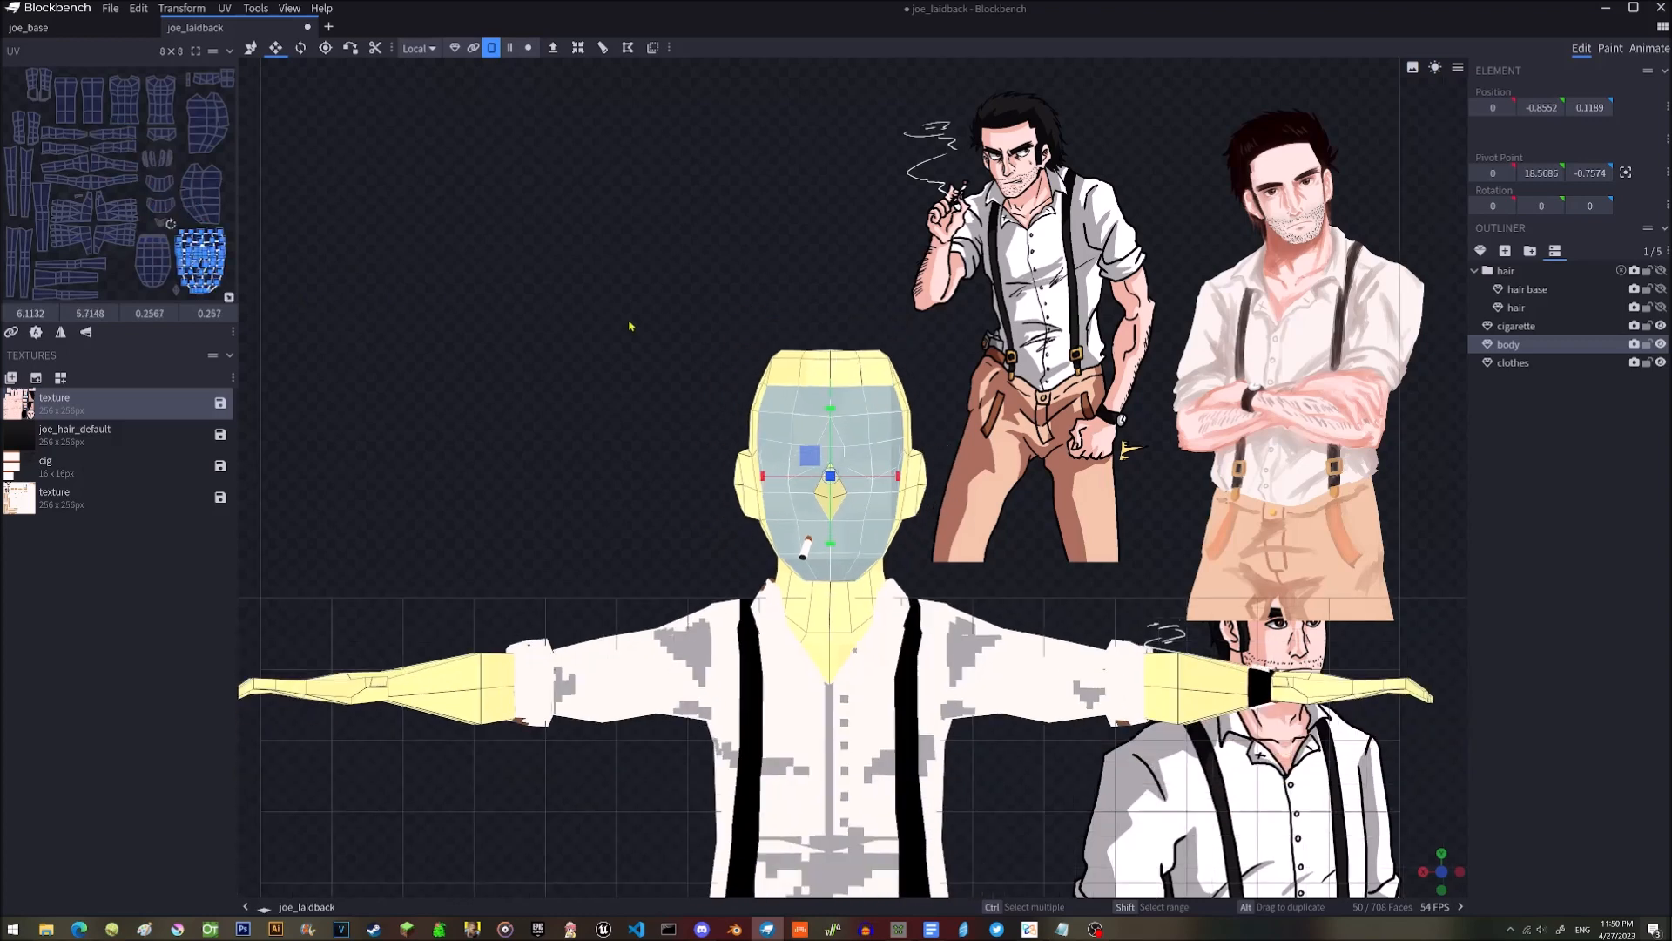
right_click(843, 430)
mouse_move(960, 450)
mouse_move(1084, 543)
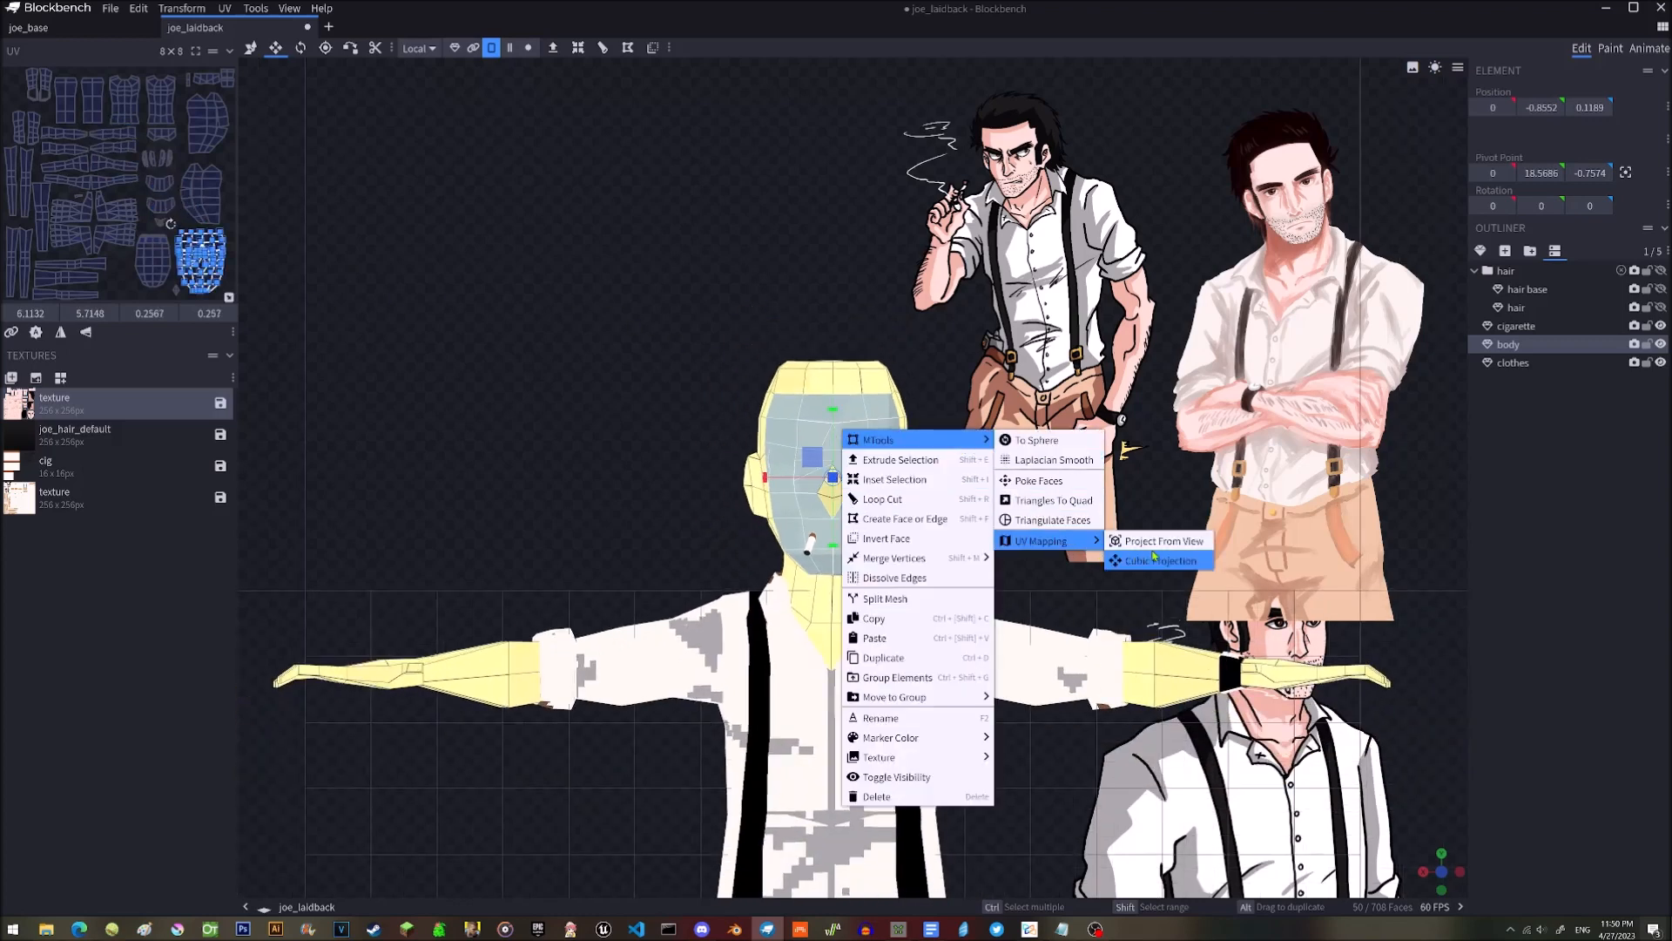
click(1172, 547)
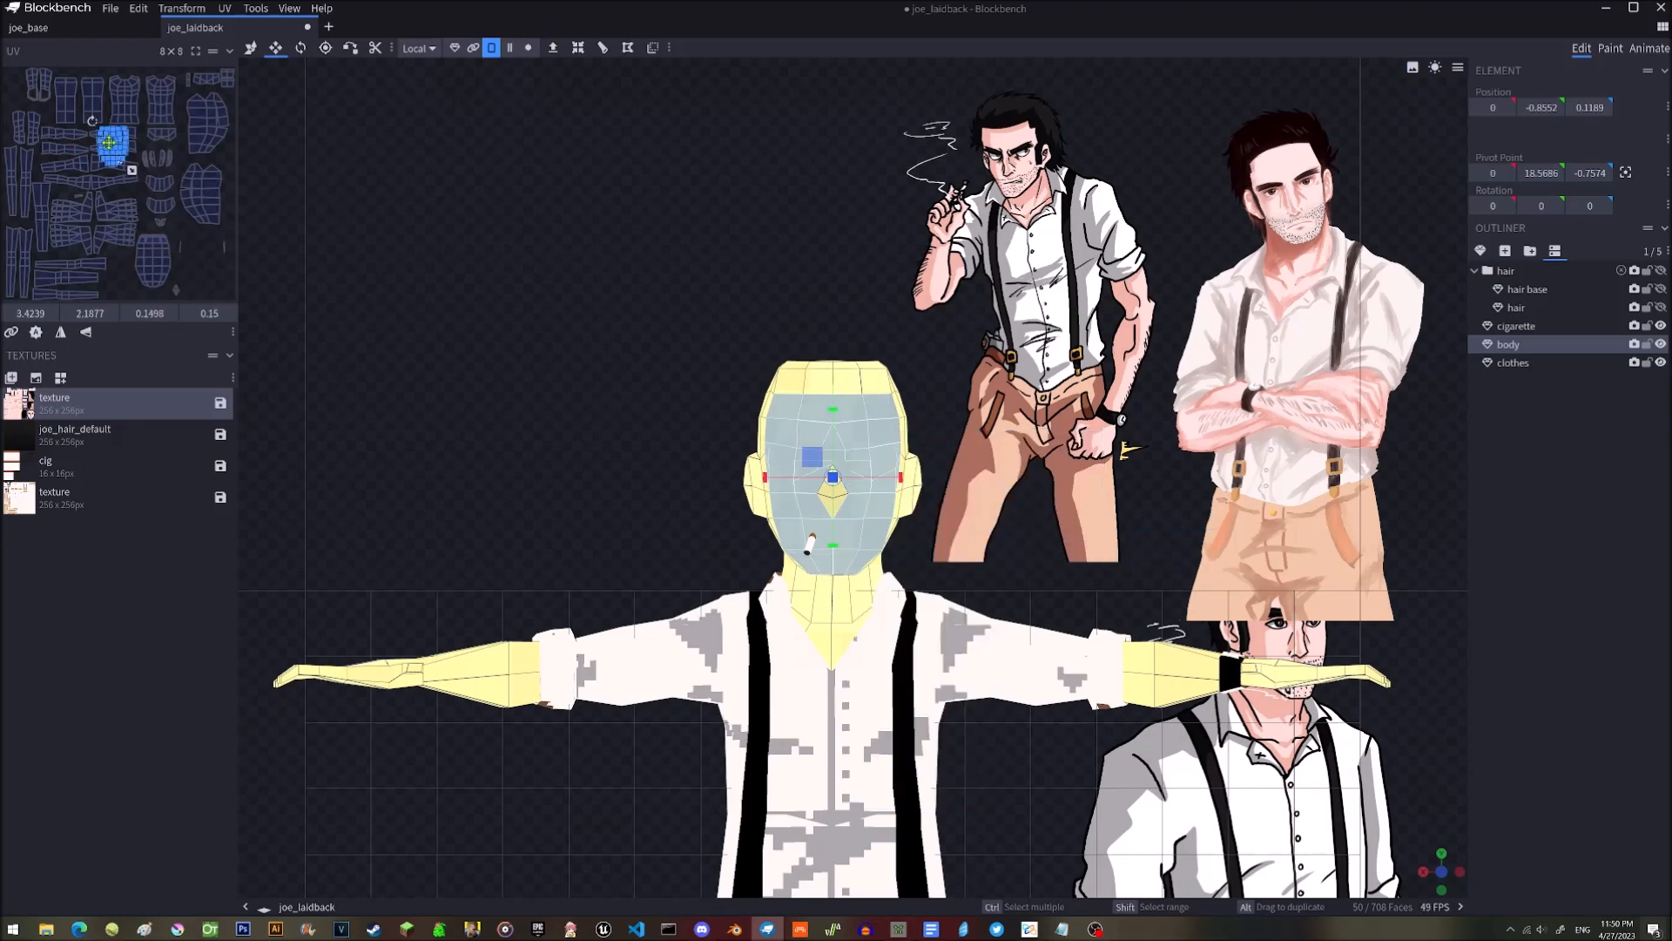
drag(109, 141, 209, 252)
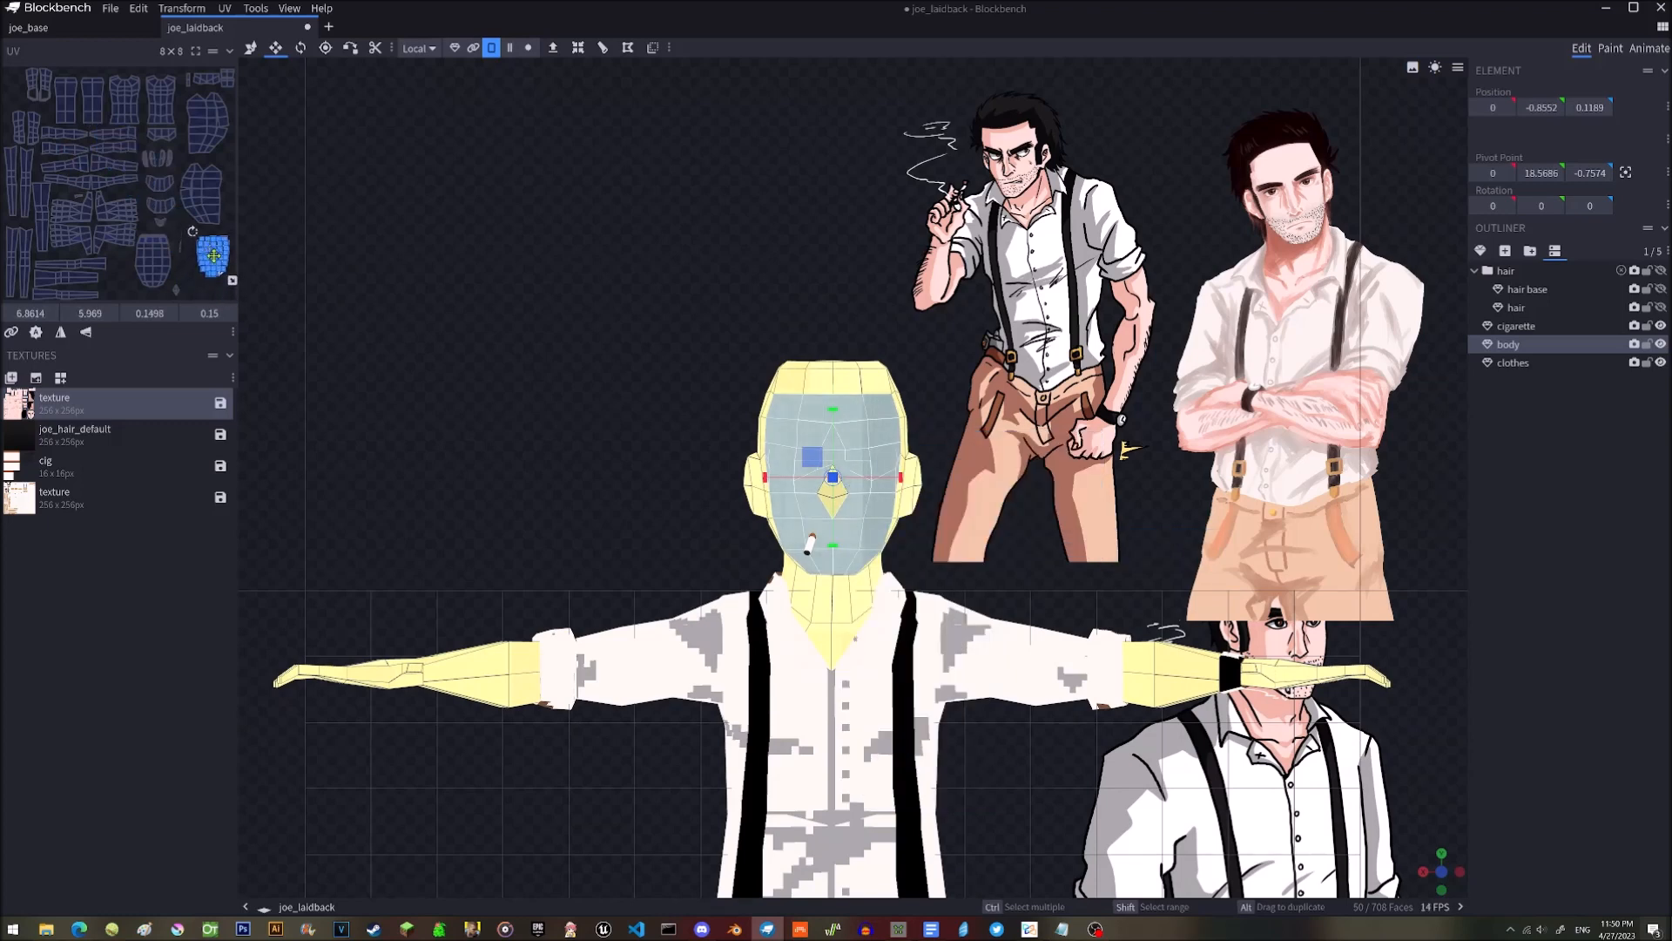
key(ctrl+z)
key(ctrl+z)
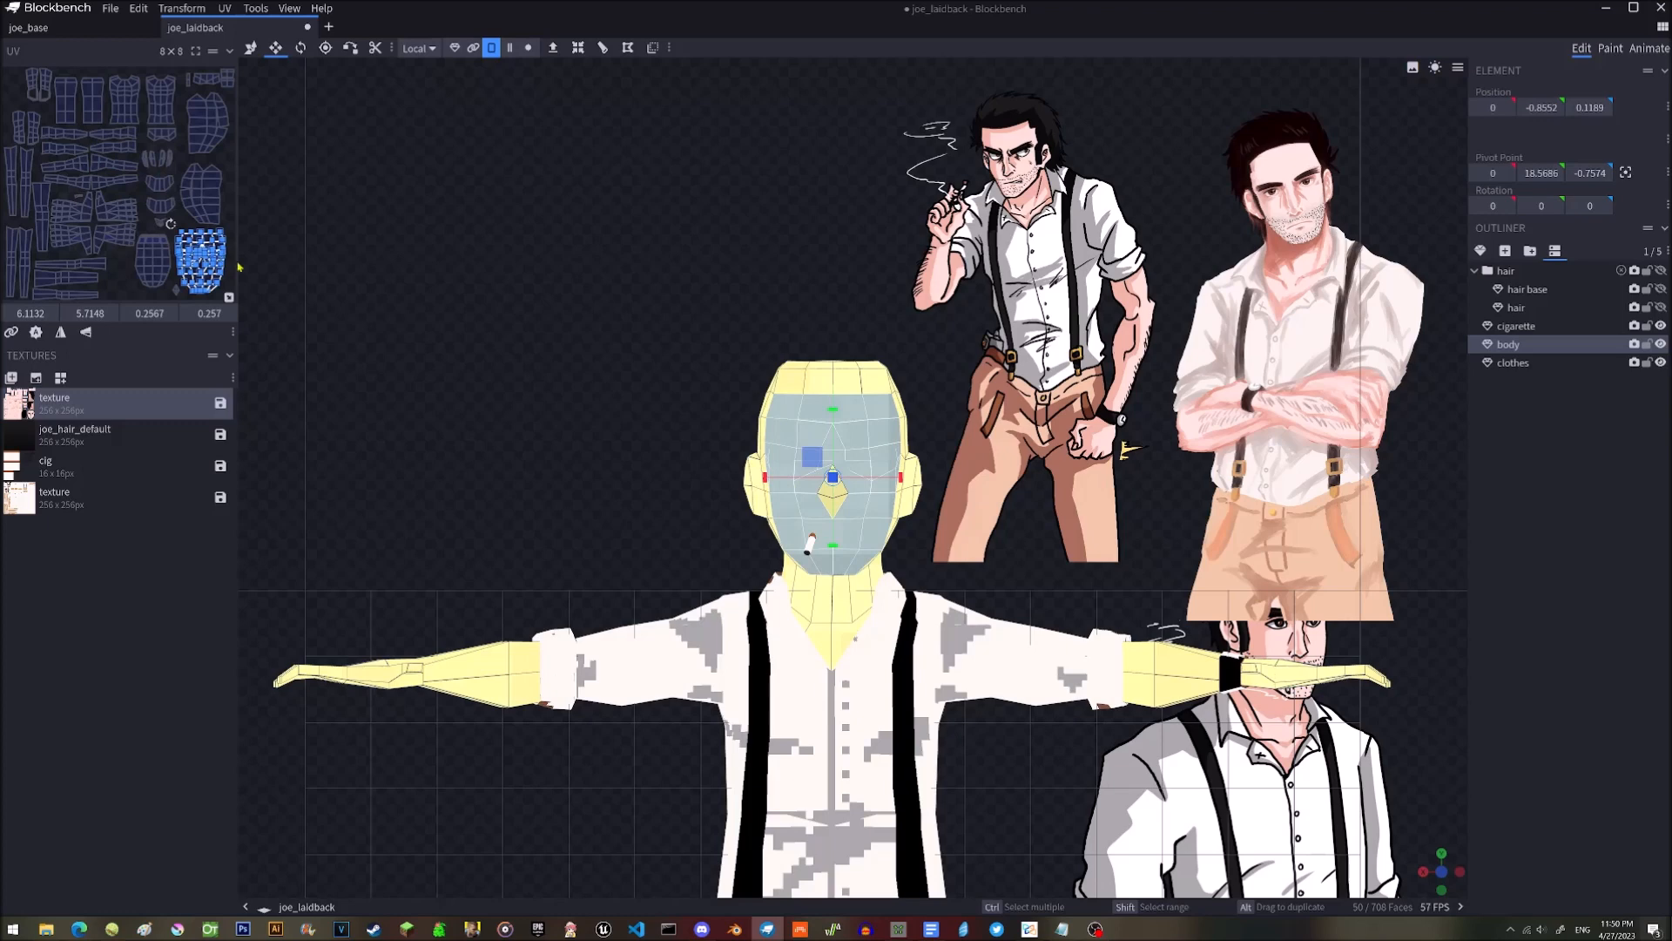
scroll(969, 459, up, 3)
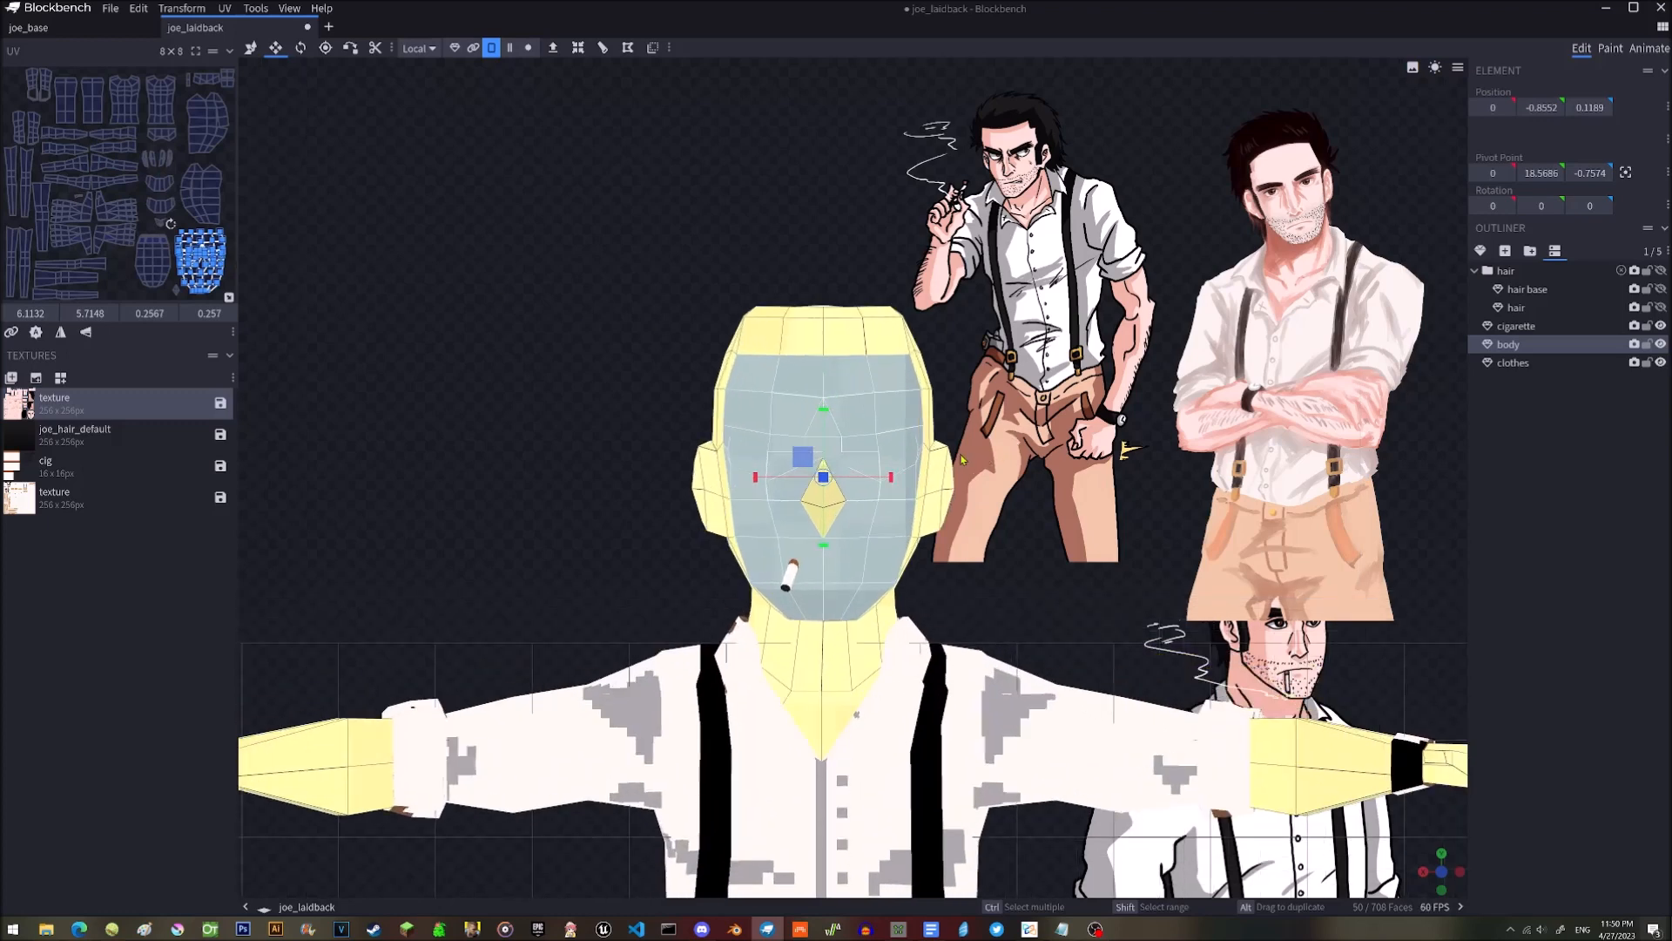
scroll(923, 448, up, 3)
scroll(925, 377, down, 2)
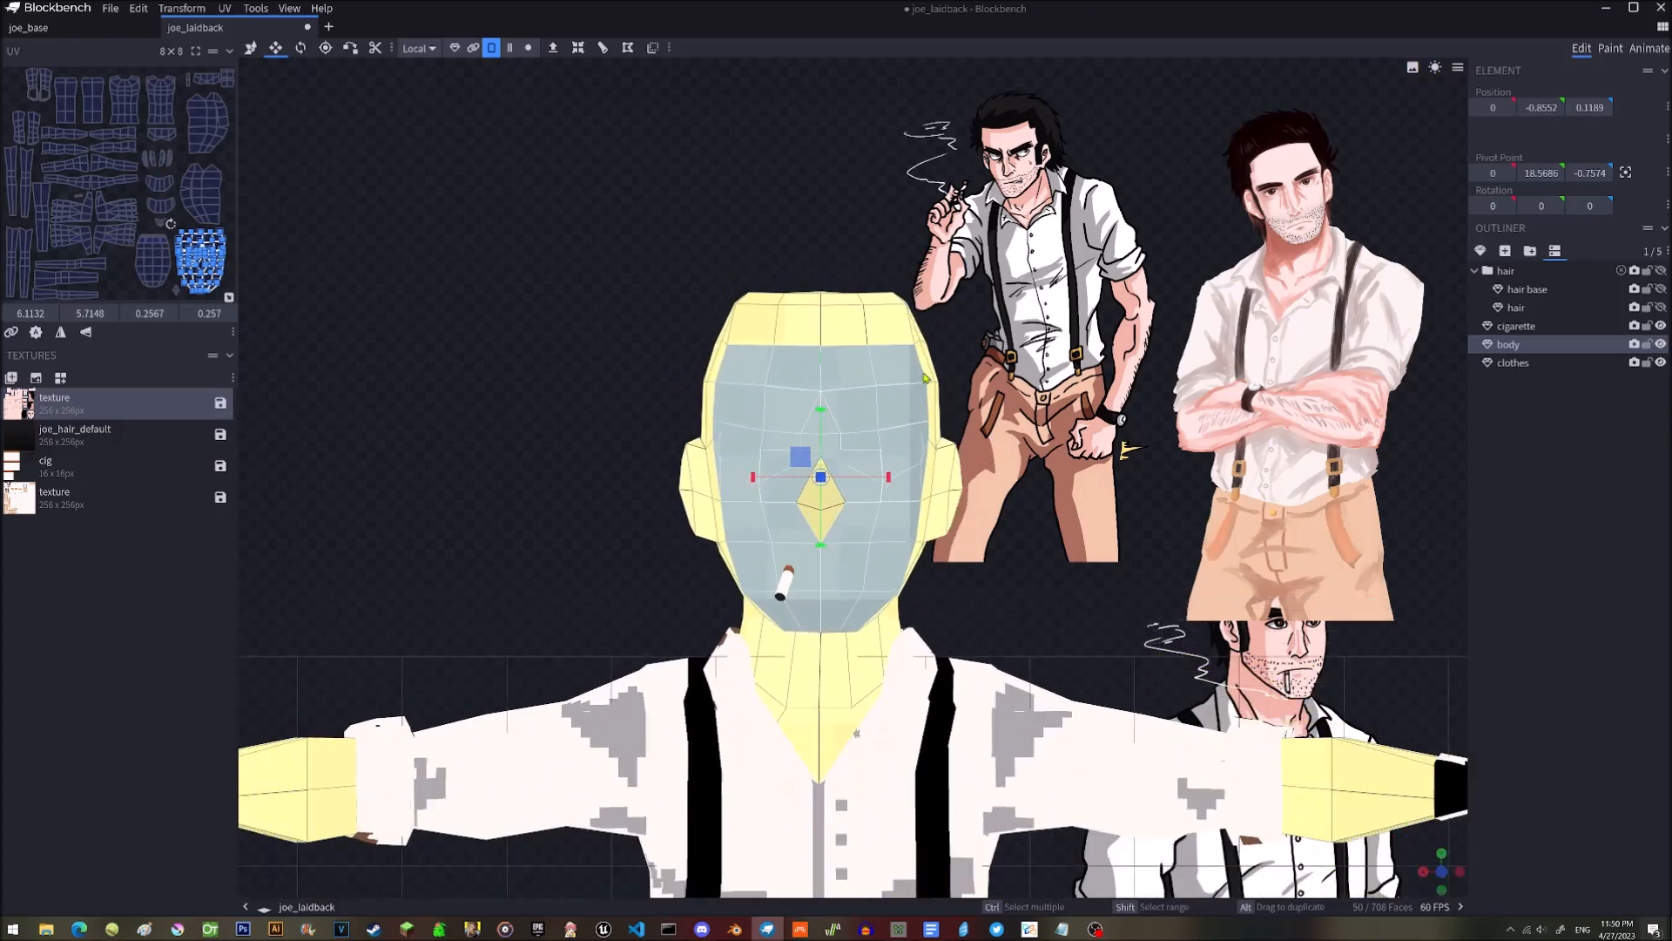
scroll(926, 377, down, 2)
scroll(967, 394, up, 4)
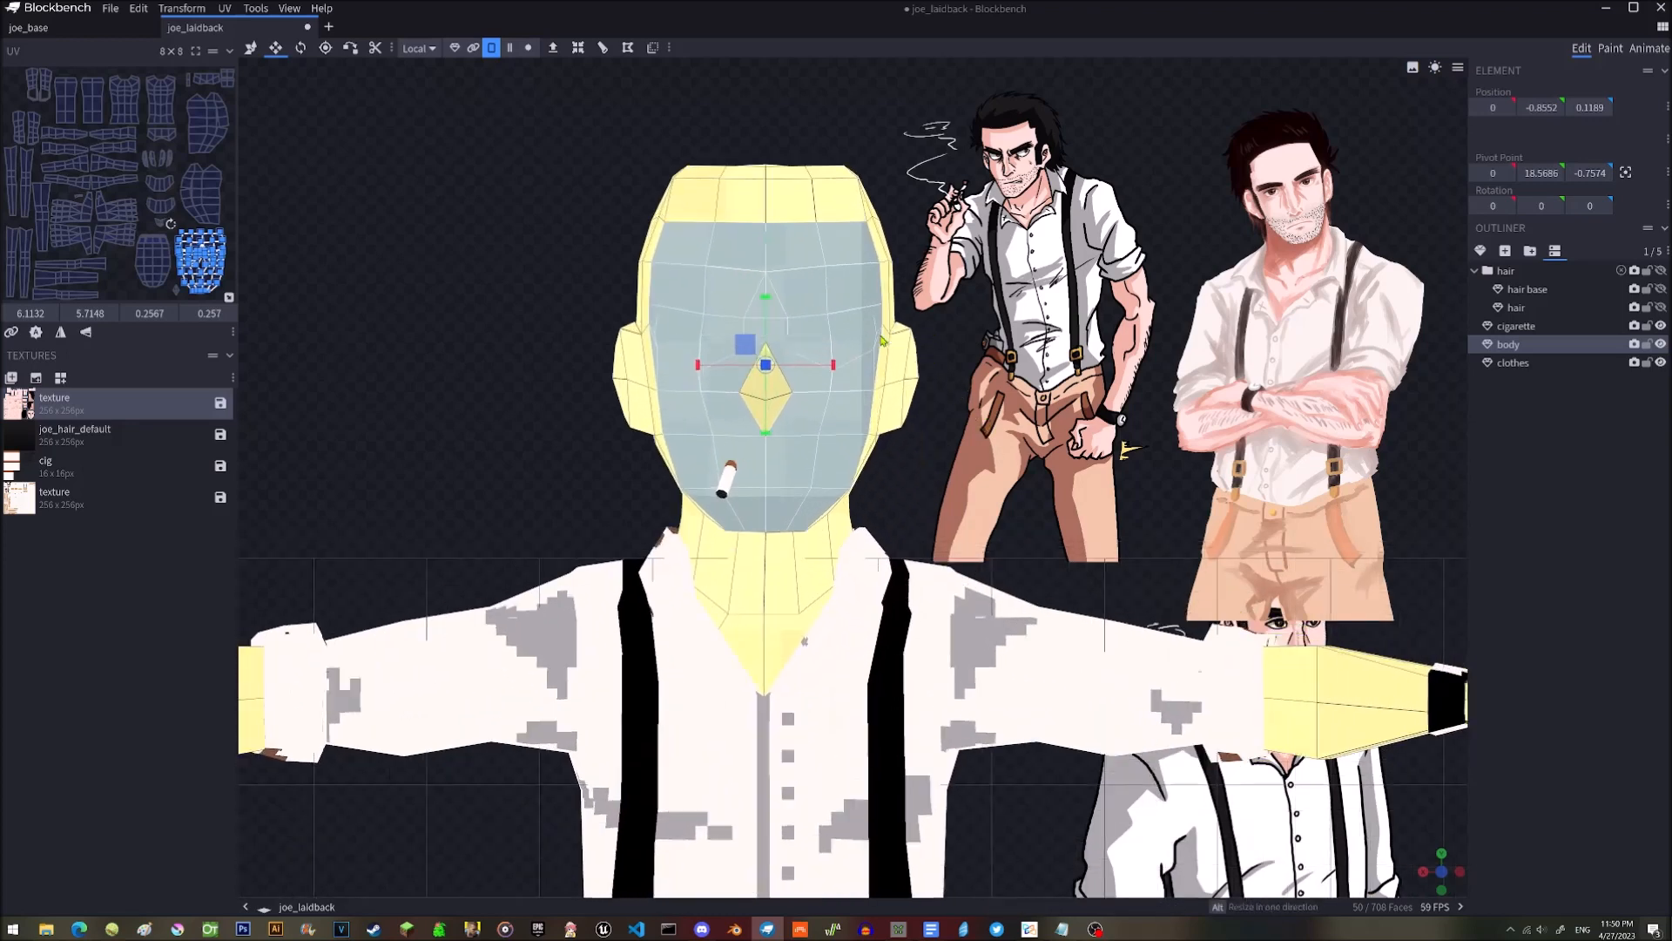
scroll(881, 339, up, 3)
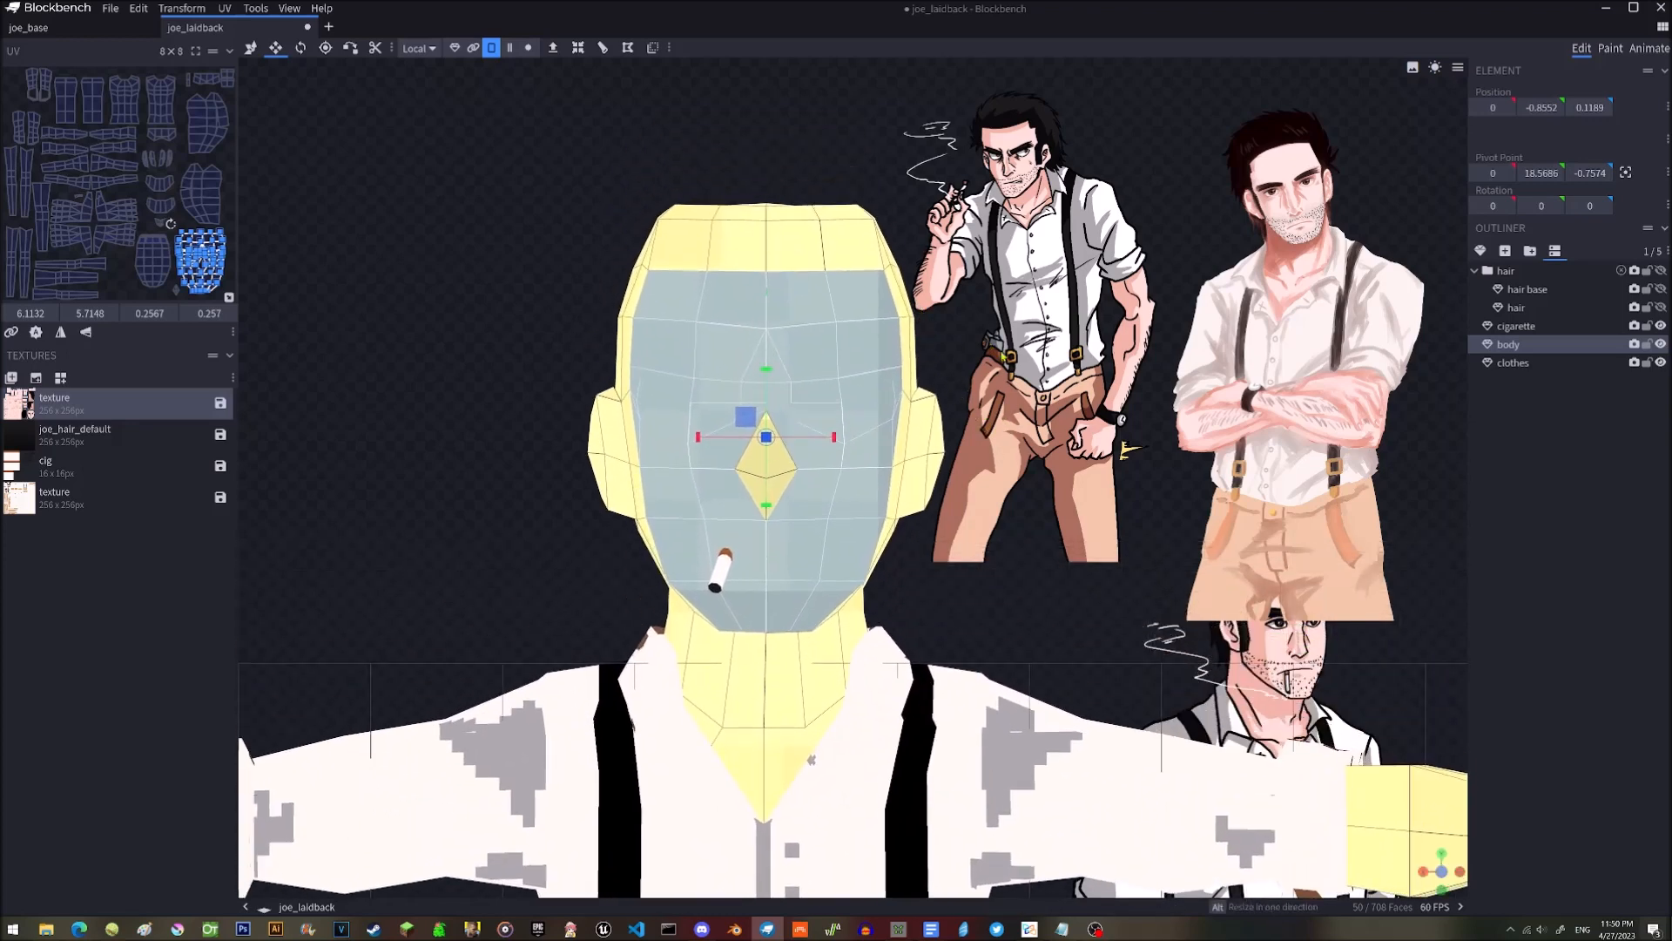
scroll(1004, 355, down, 2)
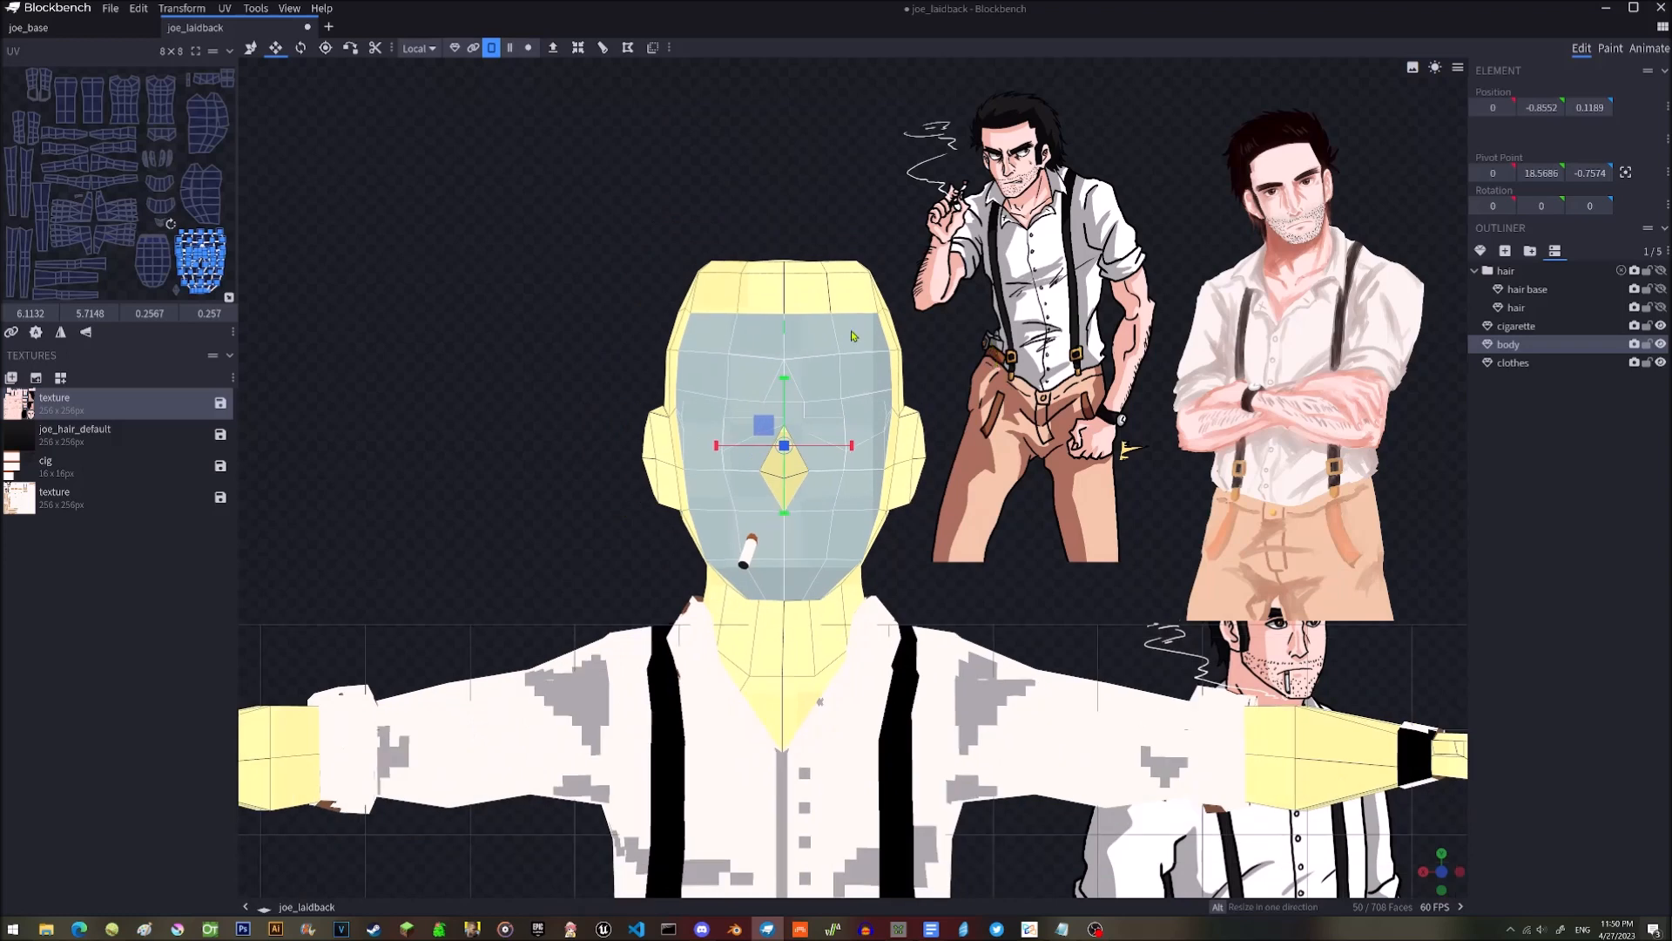
scroll(868, 344, down, 2)
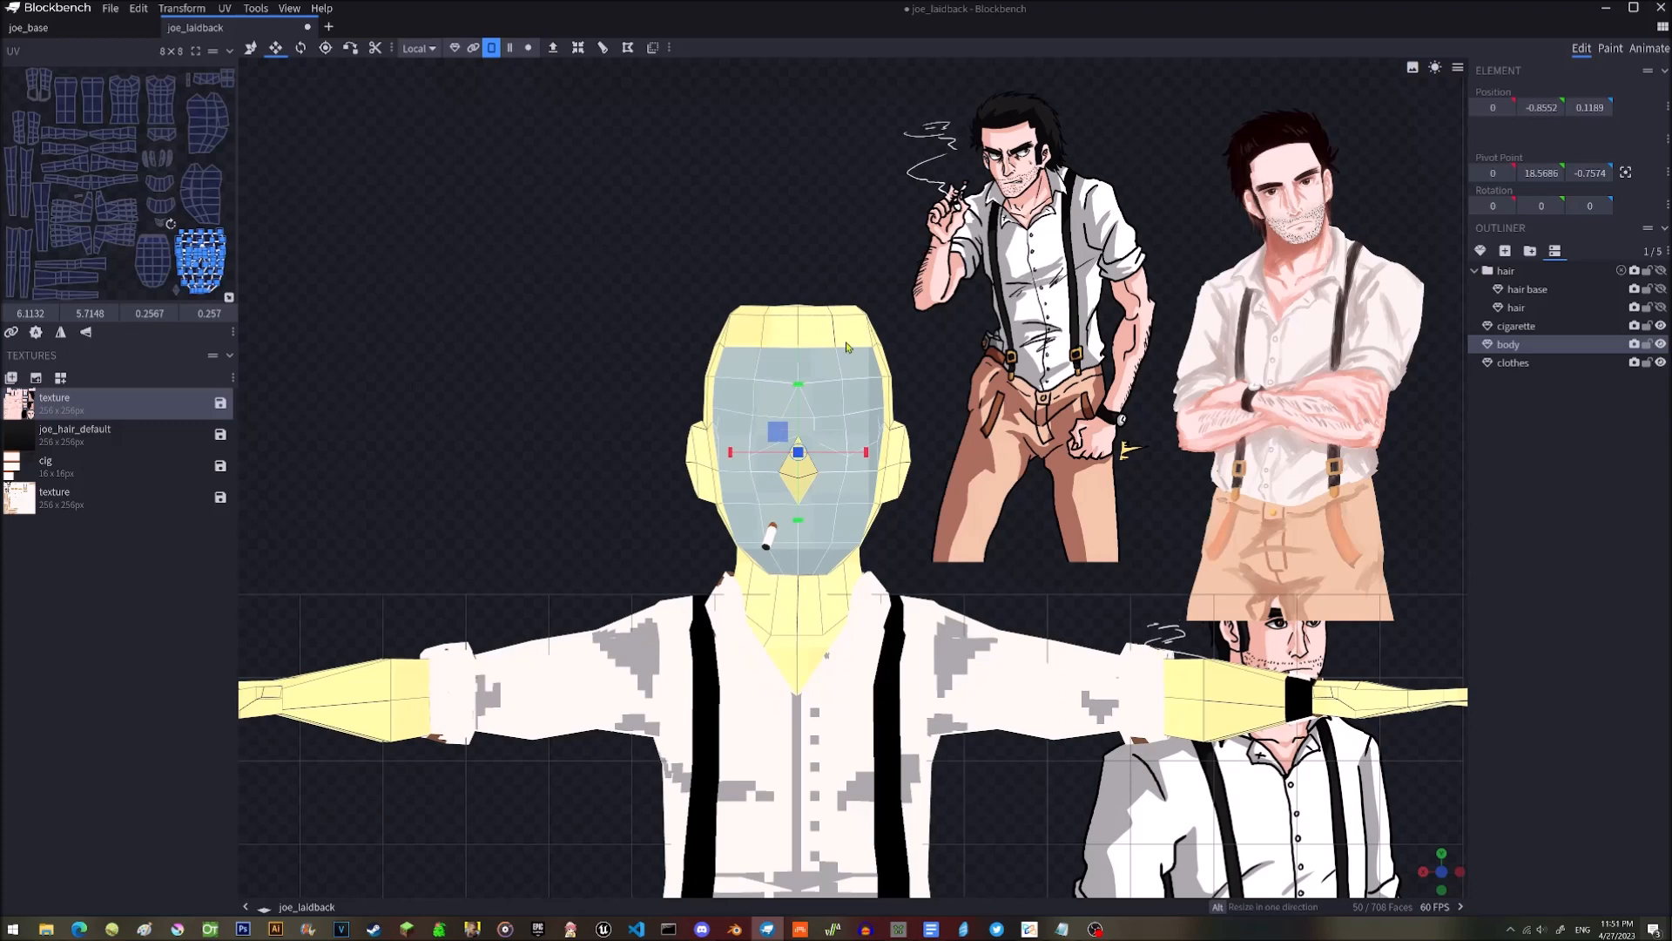
scroll(847, 347, up, 1)
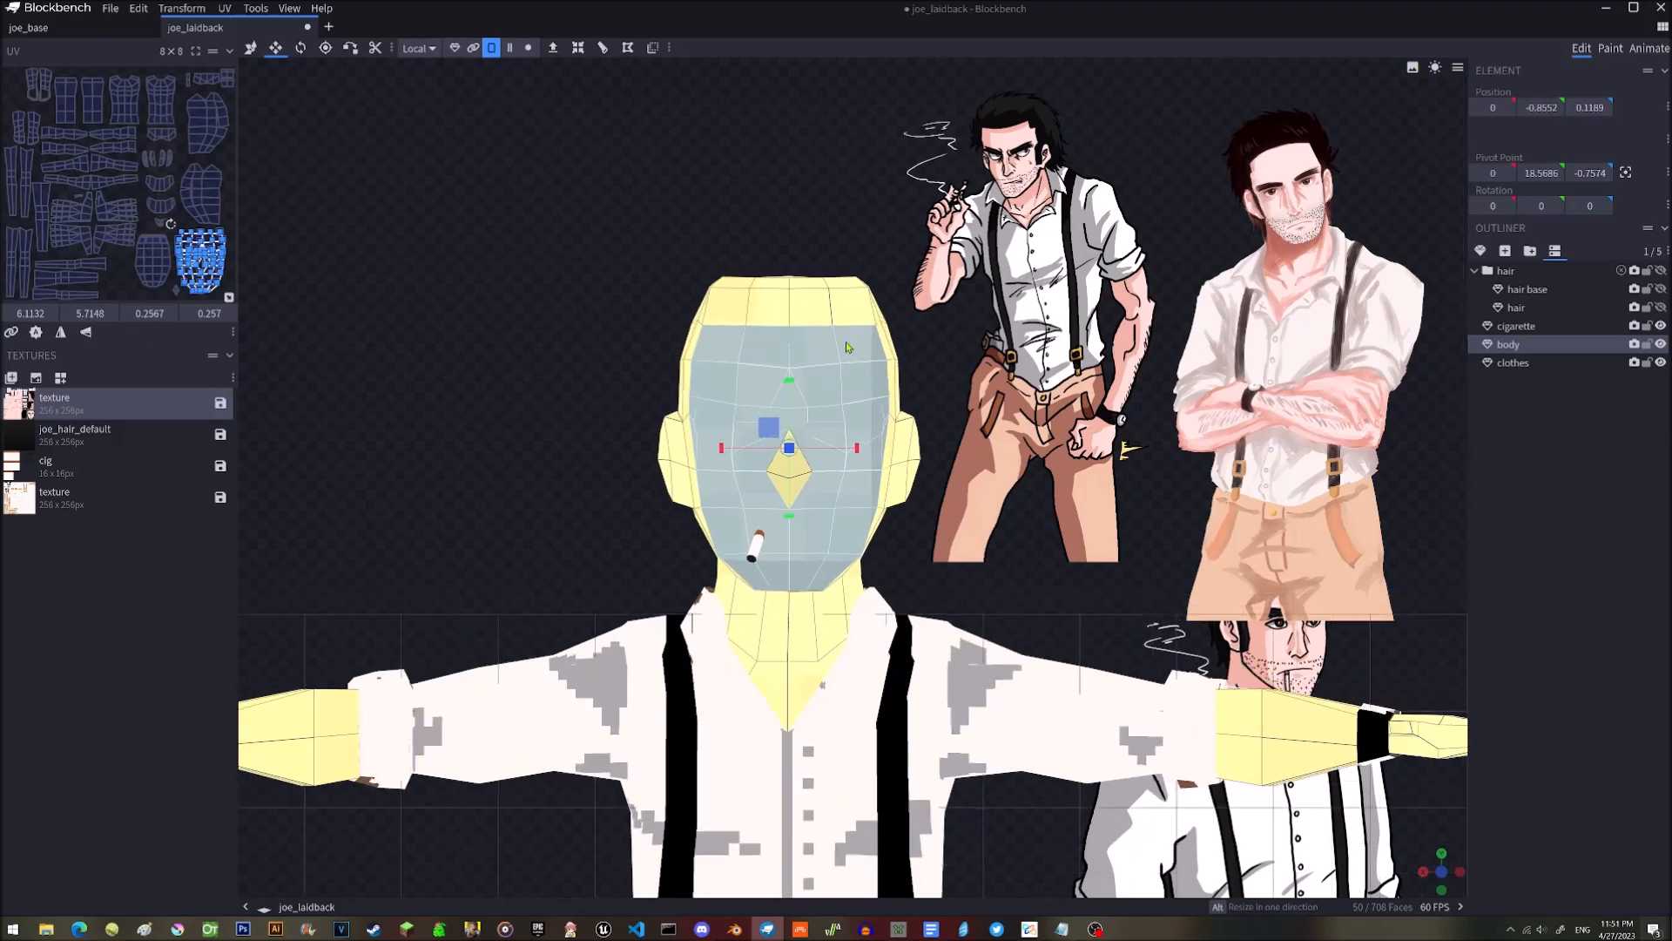
Select one face at the top front of the head and apply the painted skin texture to the body mesh.
right_drag(950, 366, 958, 332)
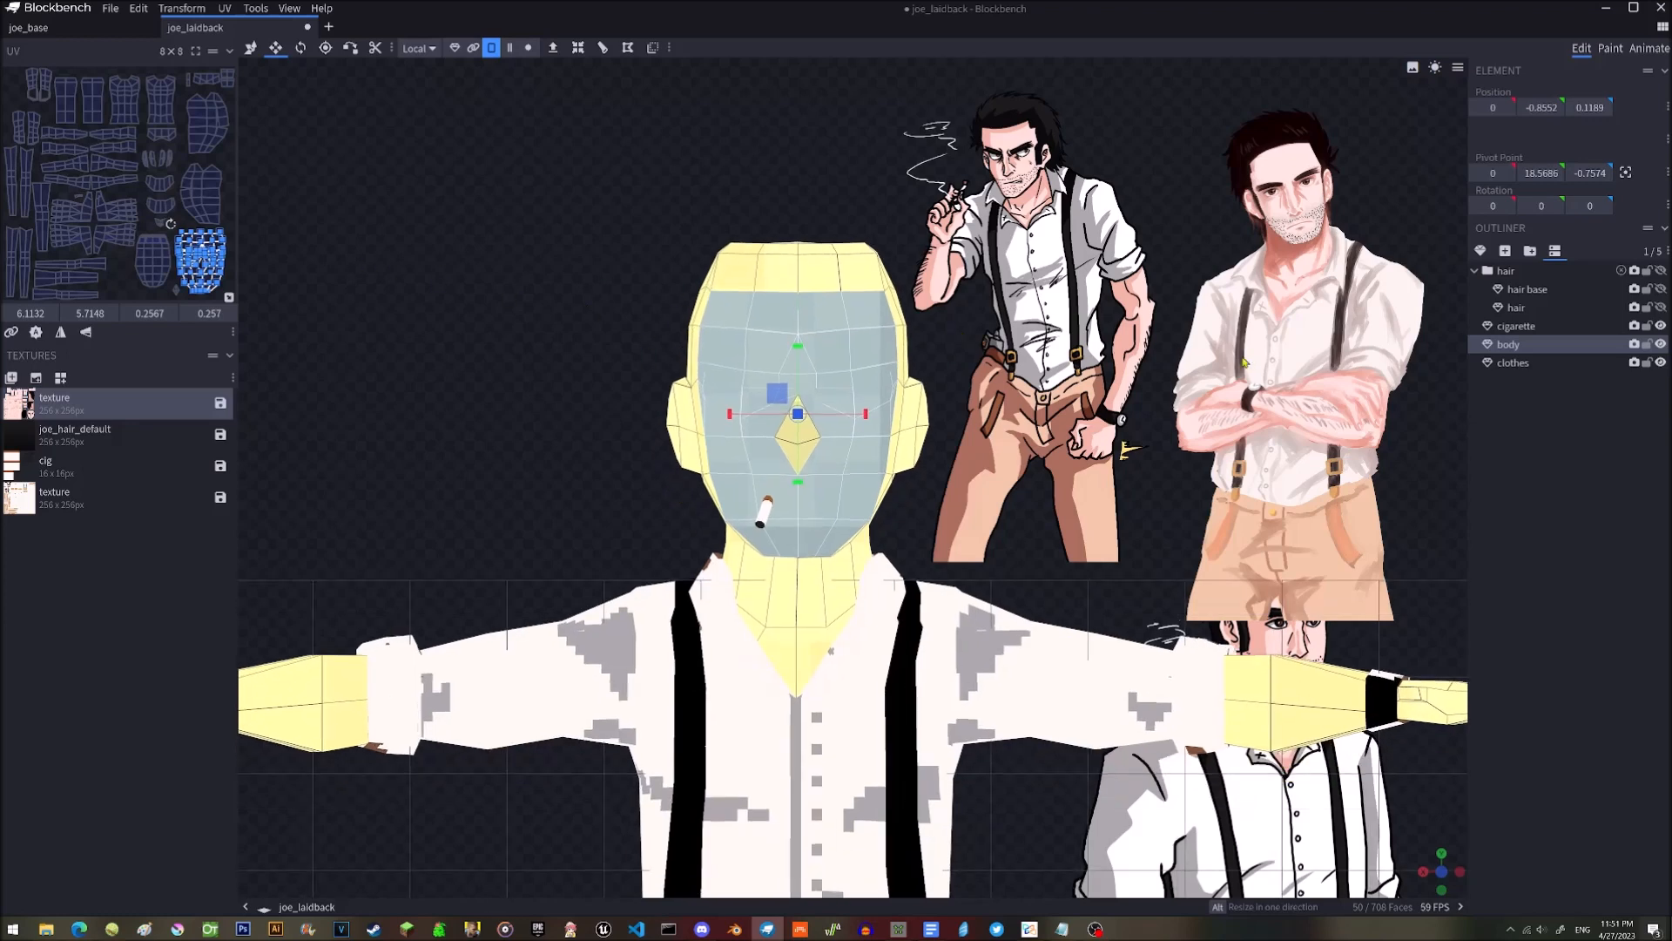
click(823, 286)
right_click(823, 287)
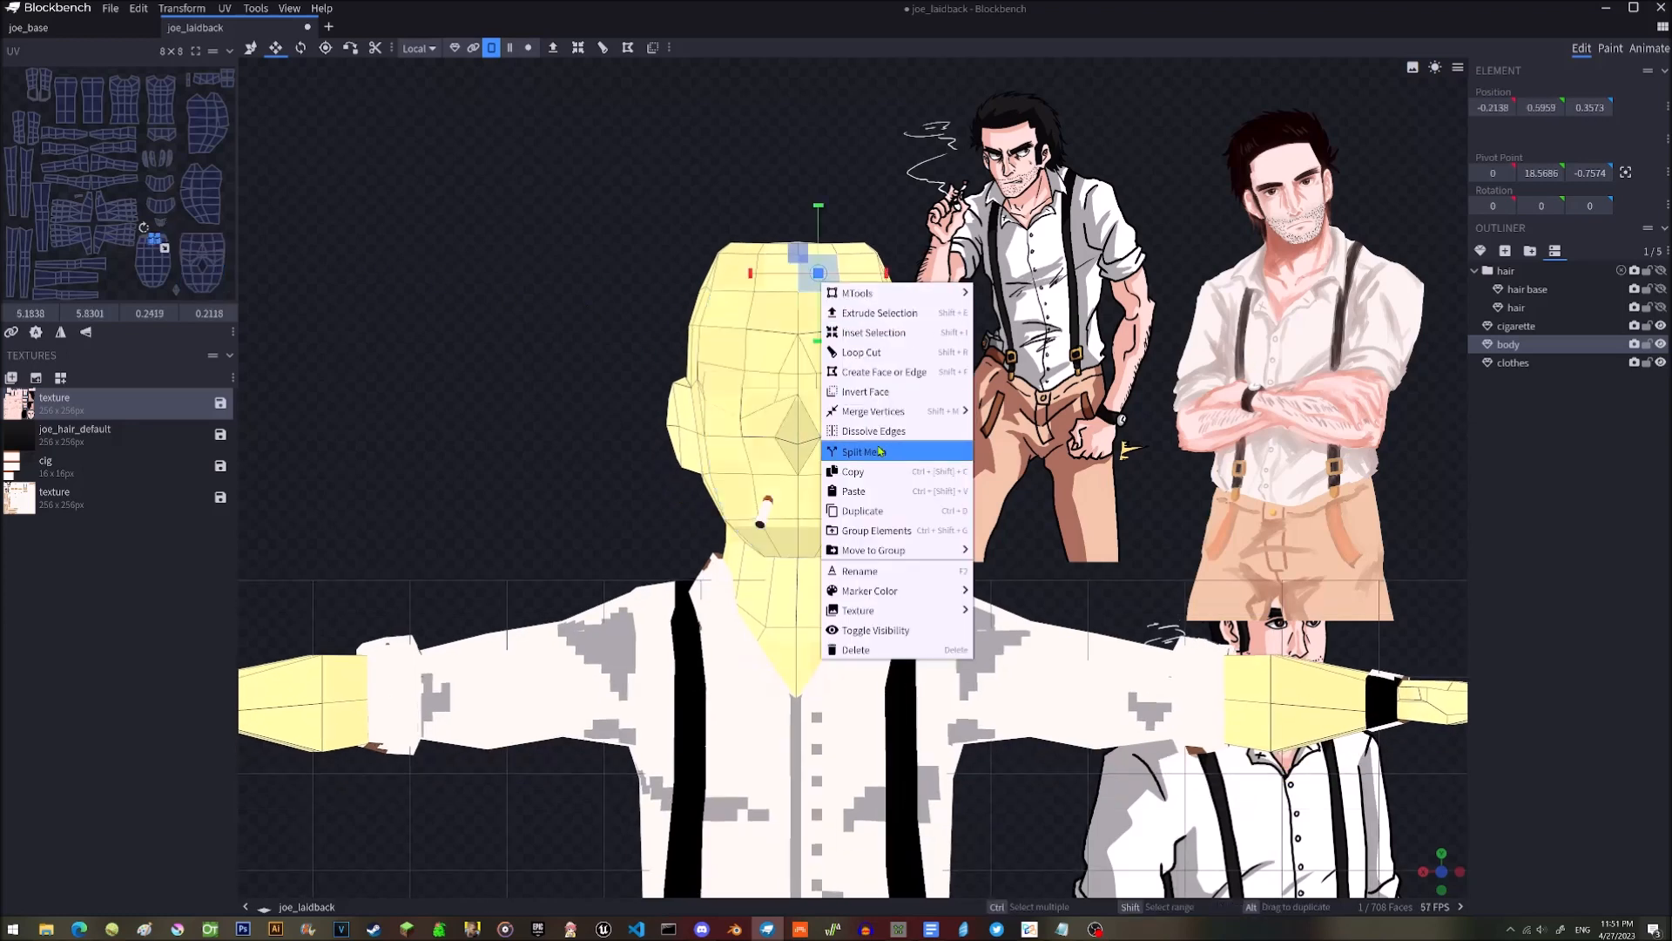
mouse_move(906, 410)
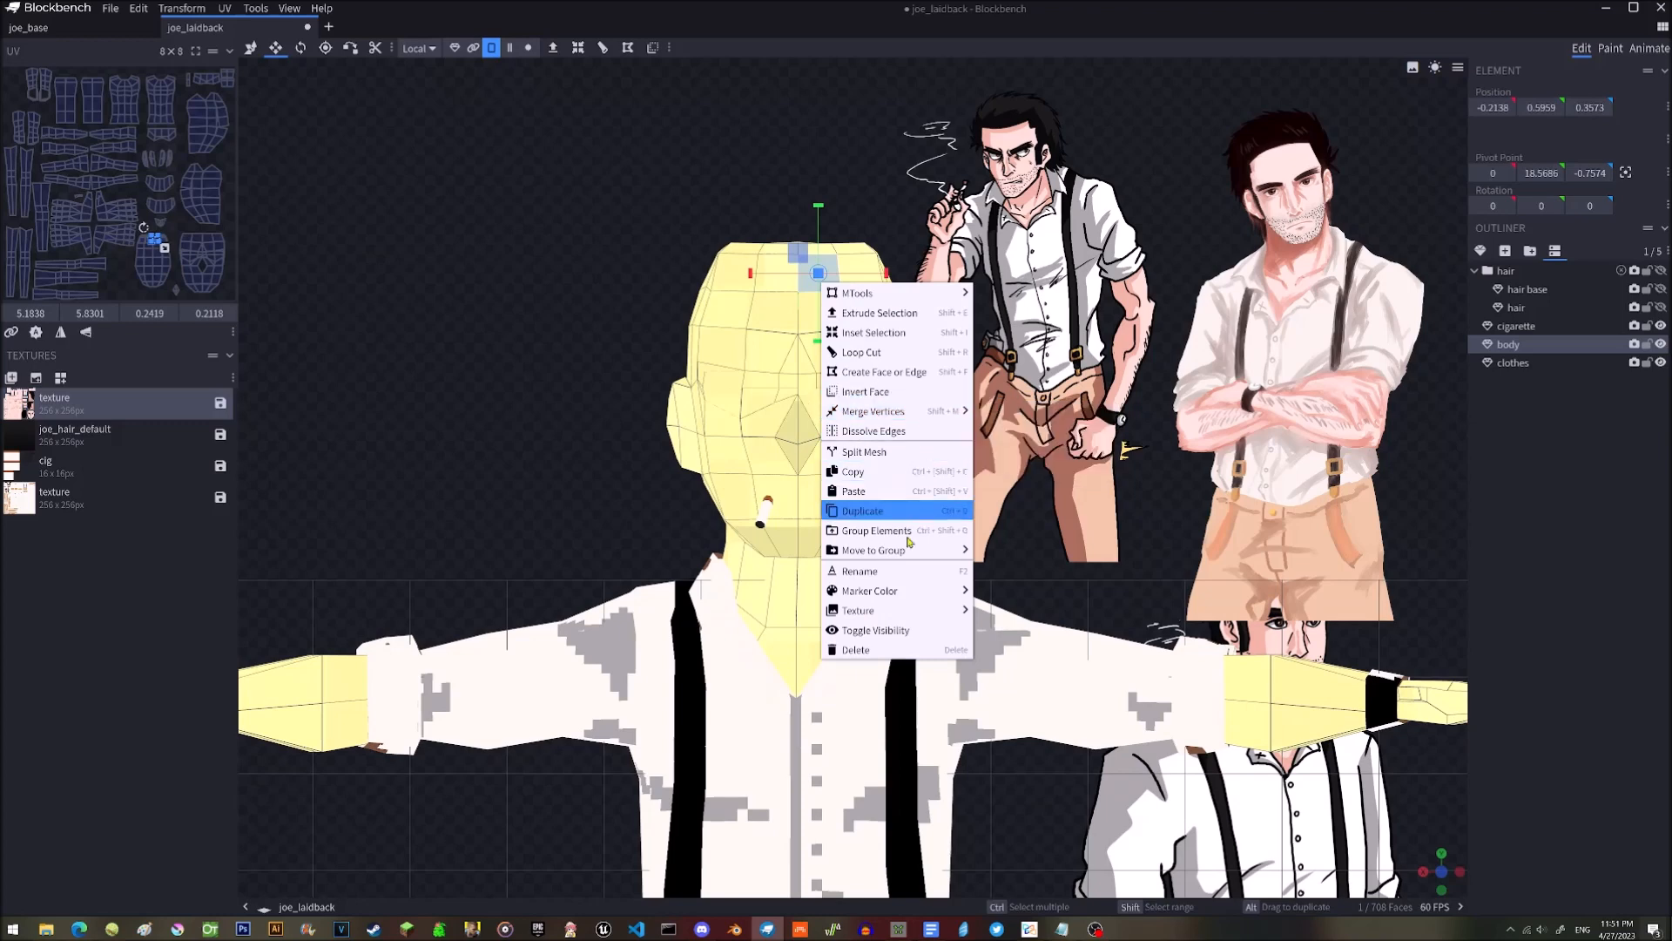
mouse_move(899, 612)
click(1044, 636)
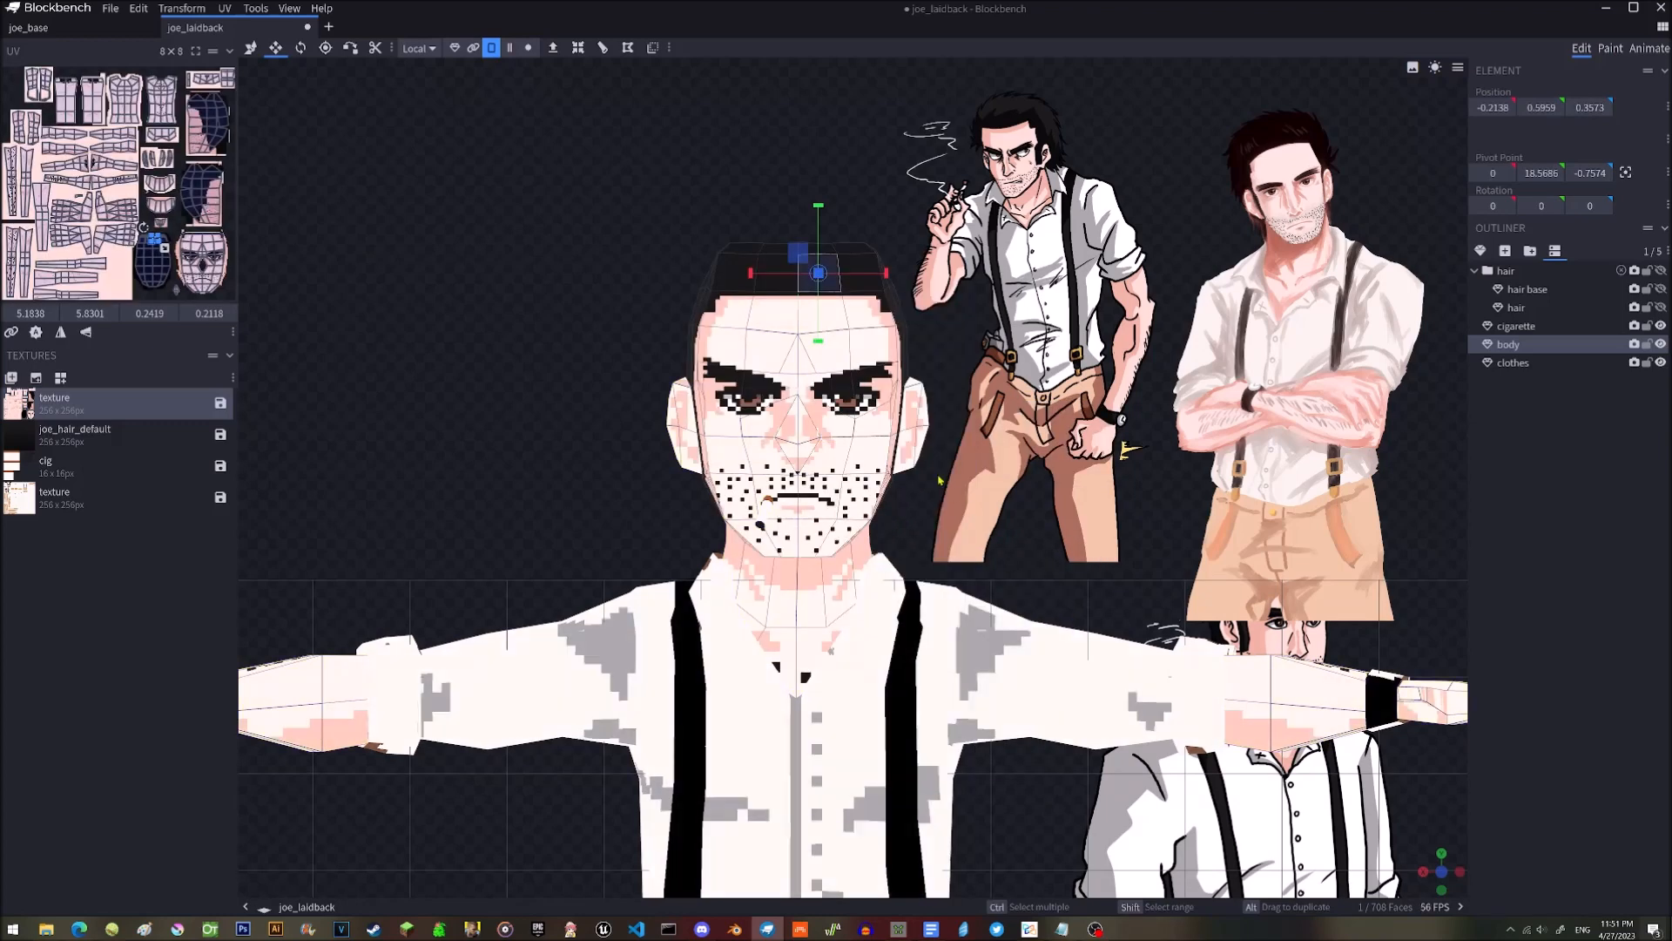
Try enlarging the face's UV island and shifting it over the painted texture, and undo the changes.
scroll(897, 458, down, 2)
scroll(908, 490, up, 2)
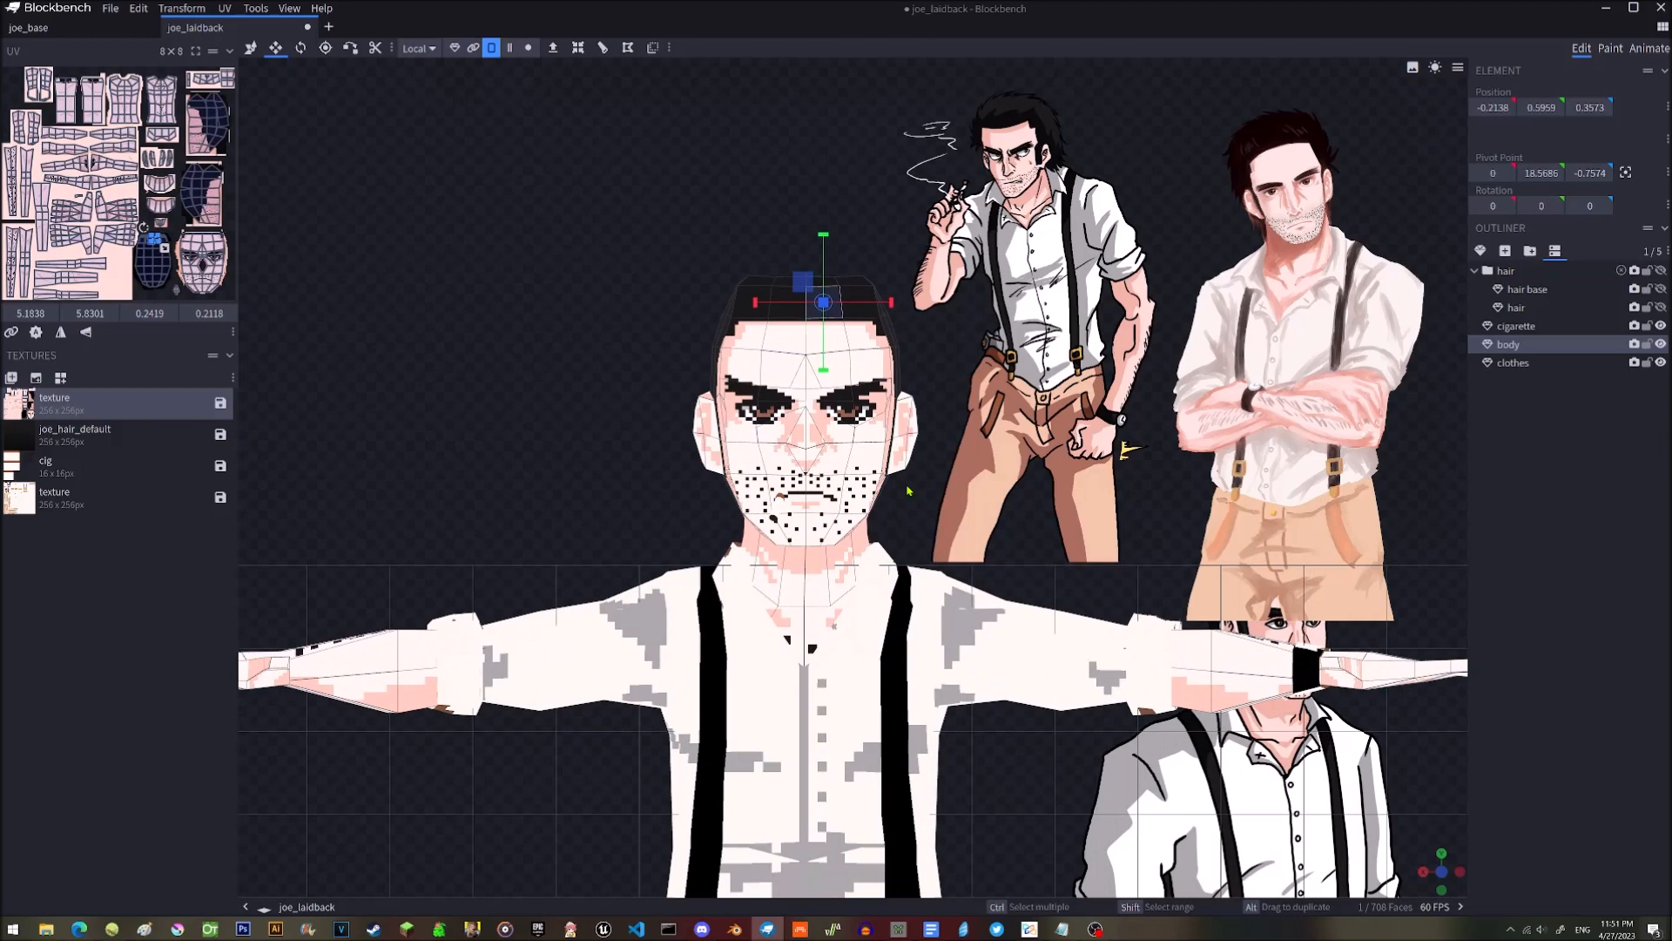
right_drag(980, 505, 1006, 466)
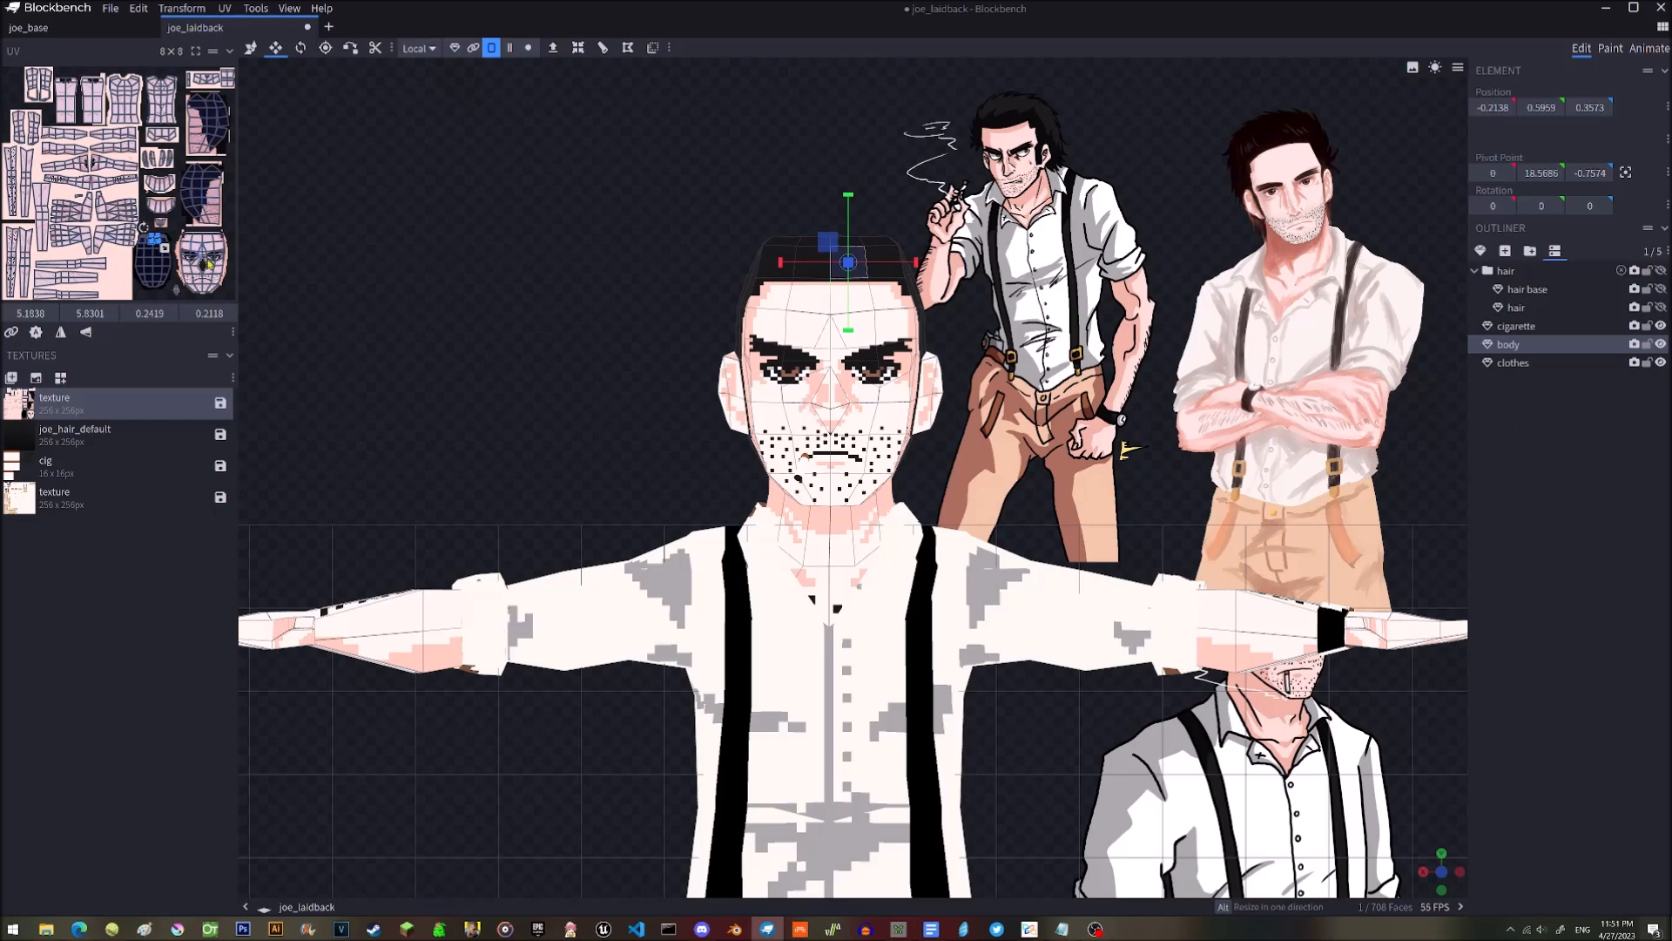
scroll(886, 378, up, 3)
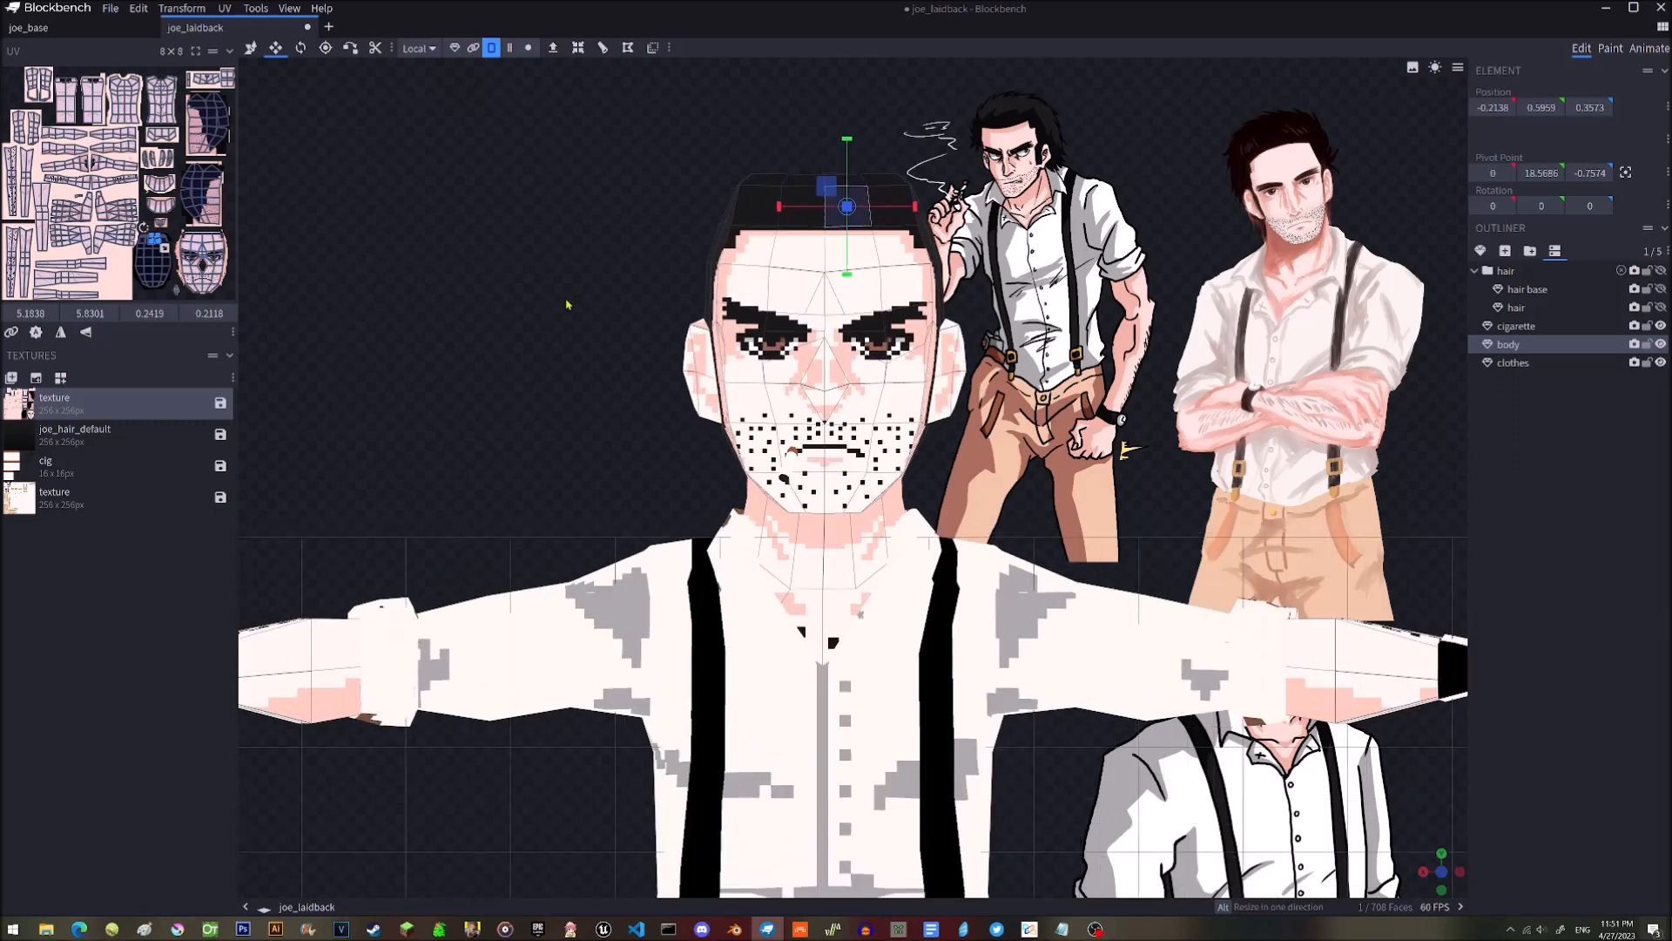
scroll(184, 249, up, 4)
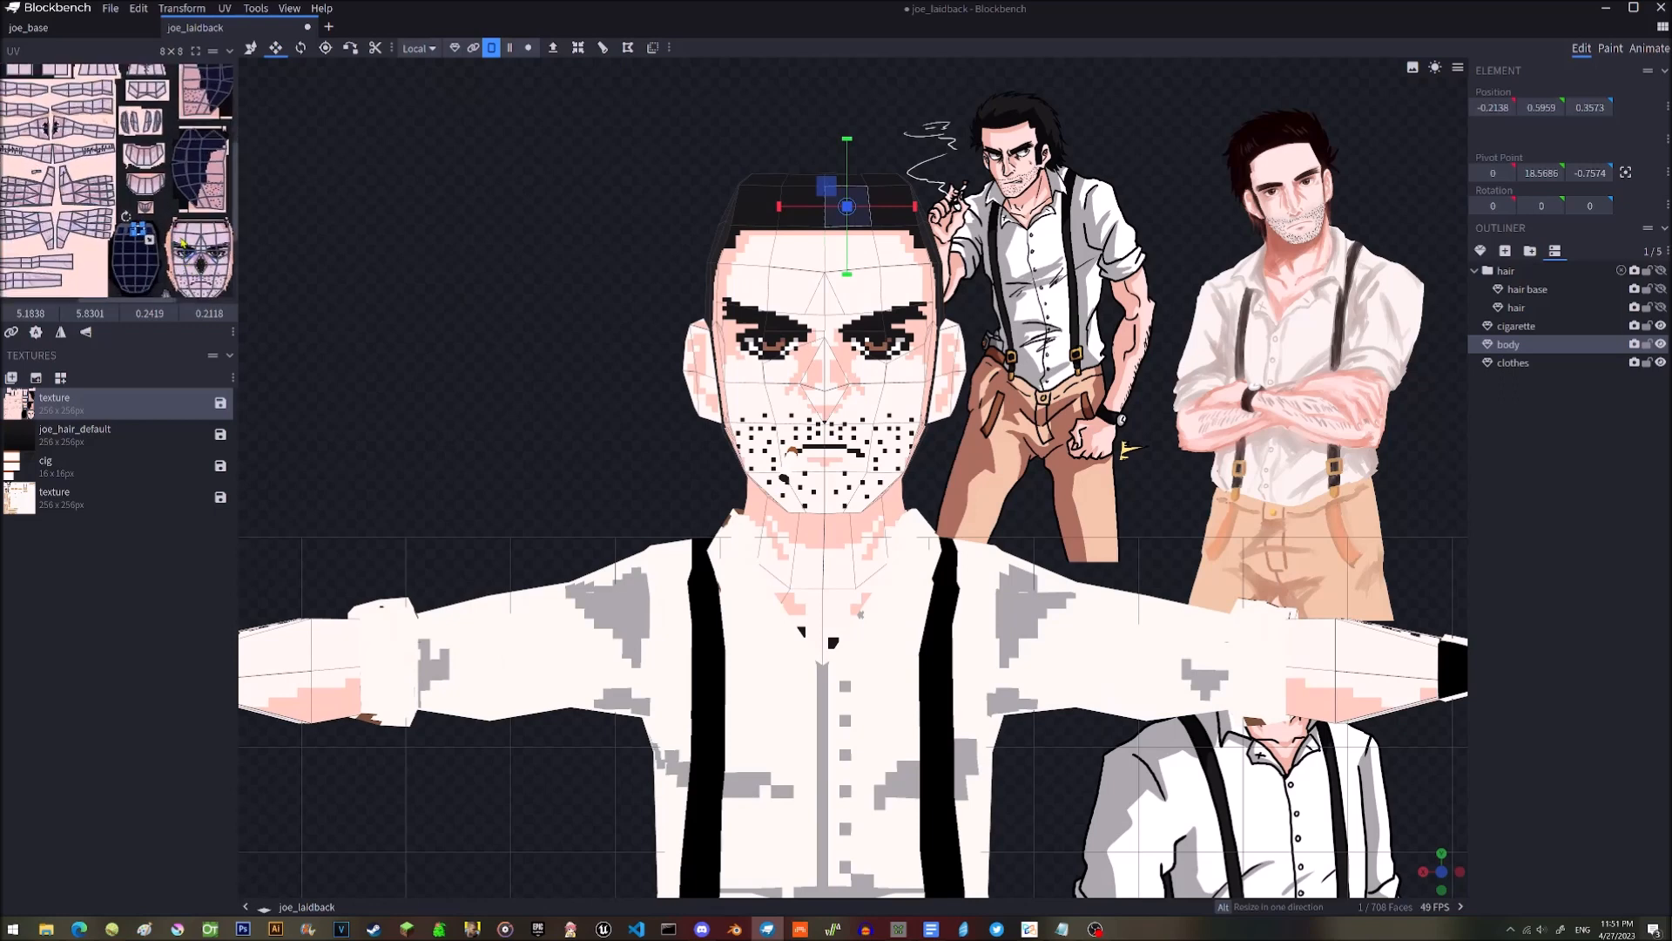
middle_drag(159, 218, 121, 162)
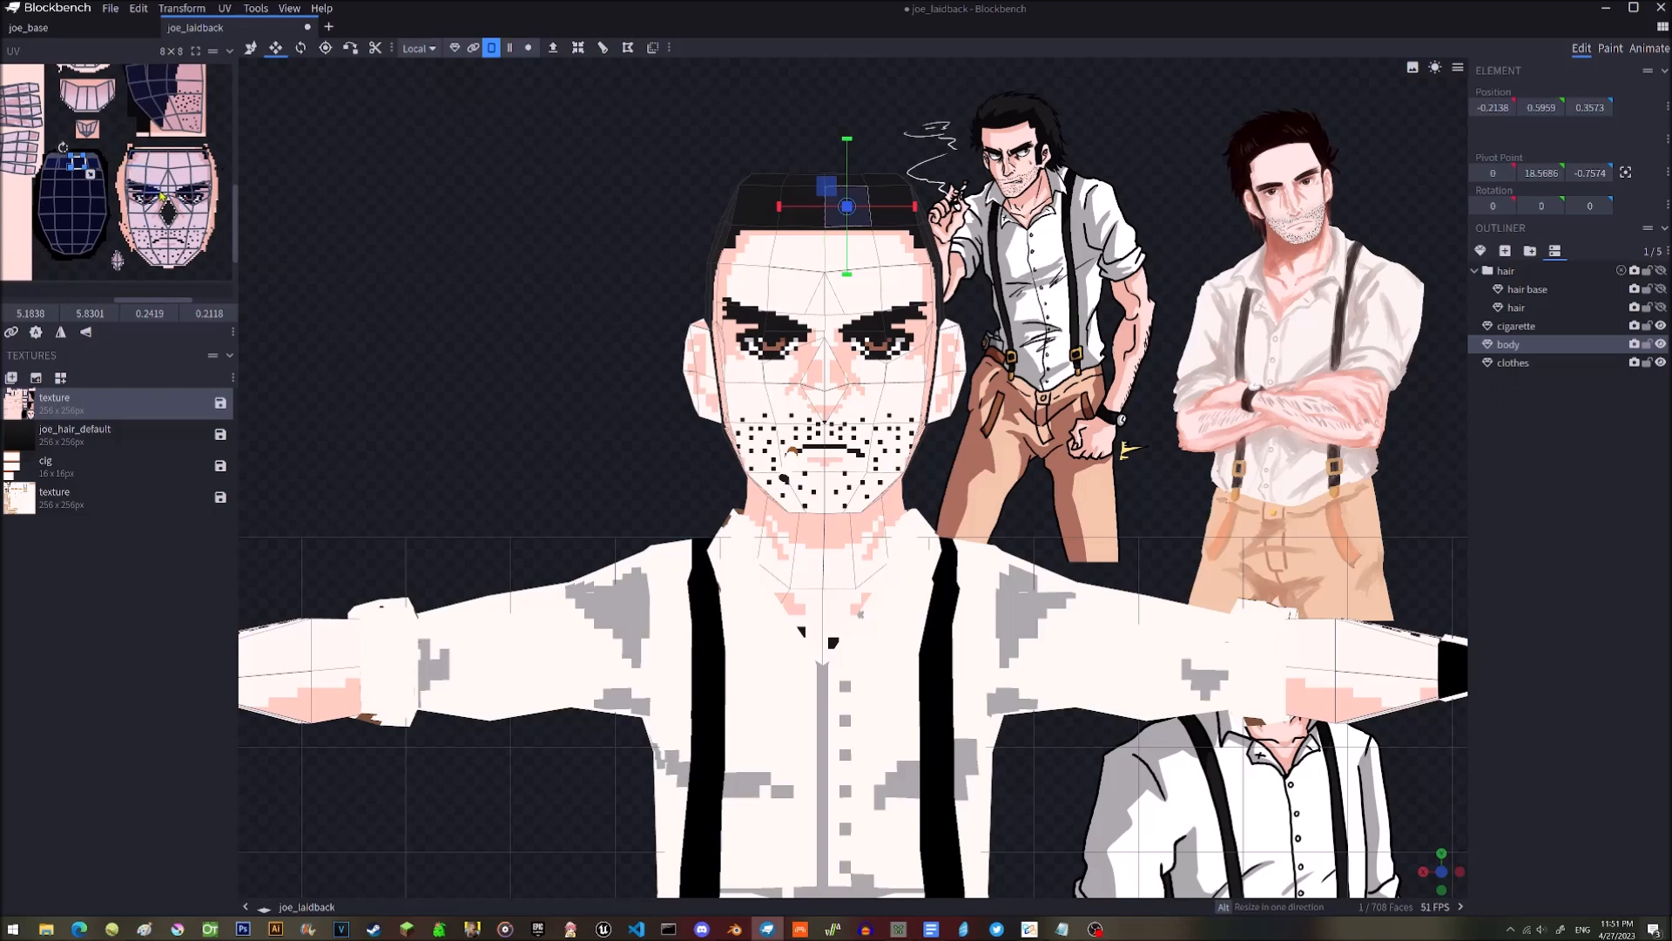
drag(217, 269, 129, 151)
drag(223, 278, 254, 310)
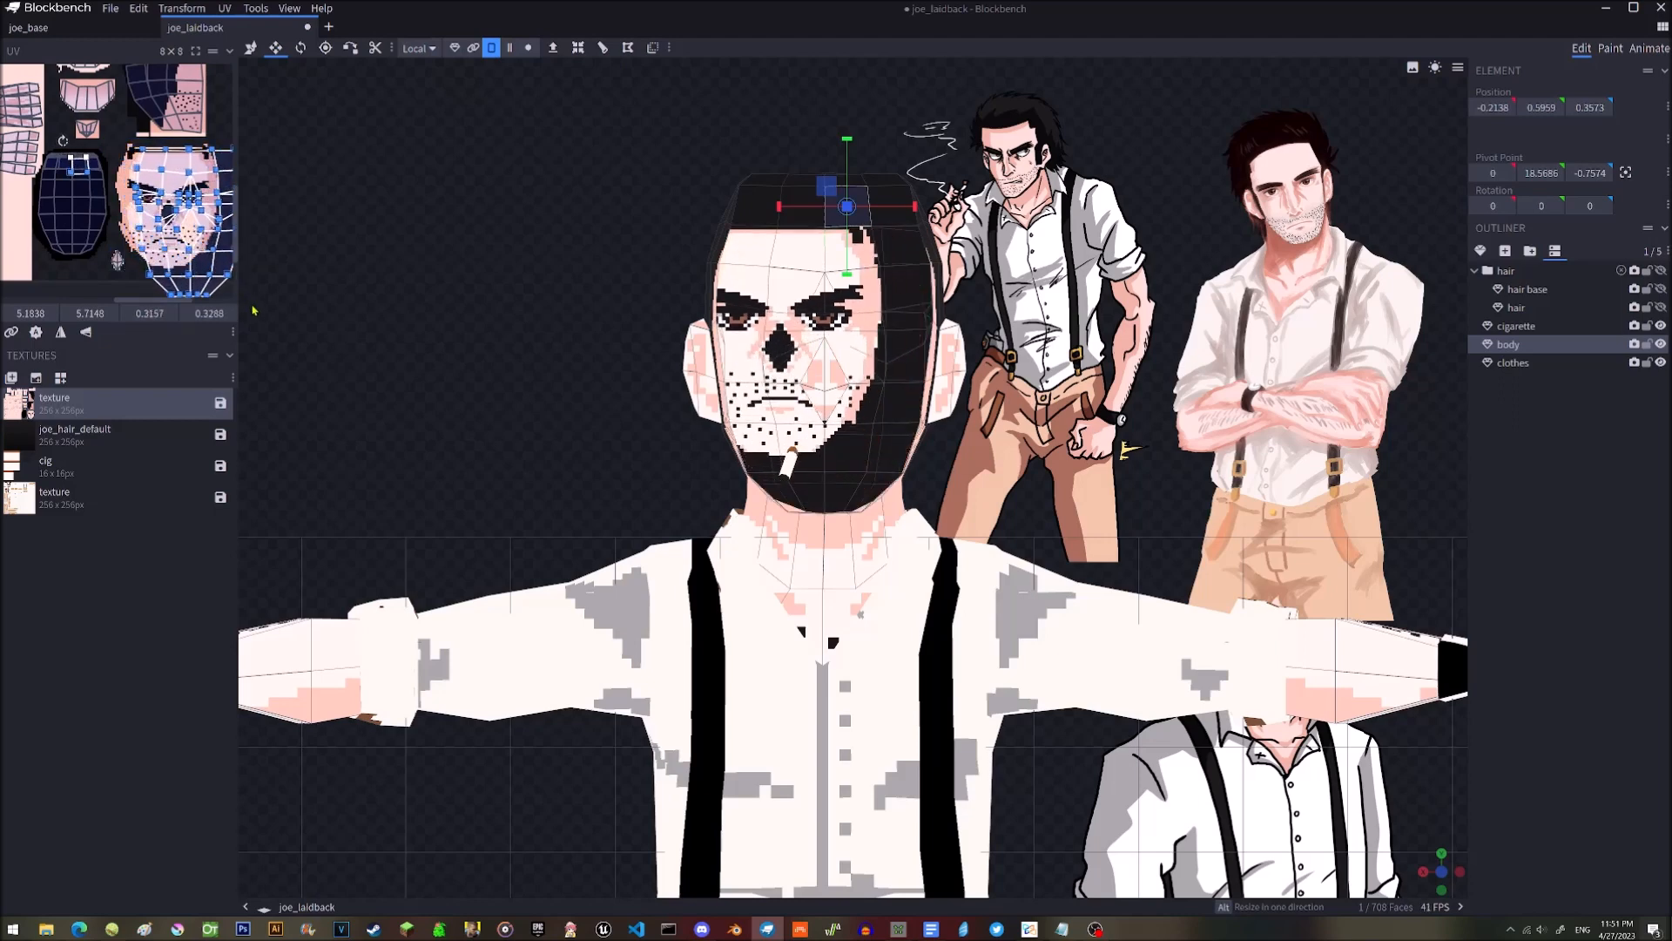
drag(193, 259, 171, 243)
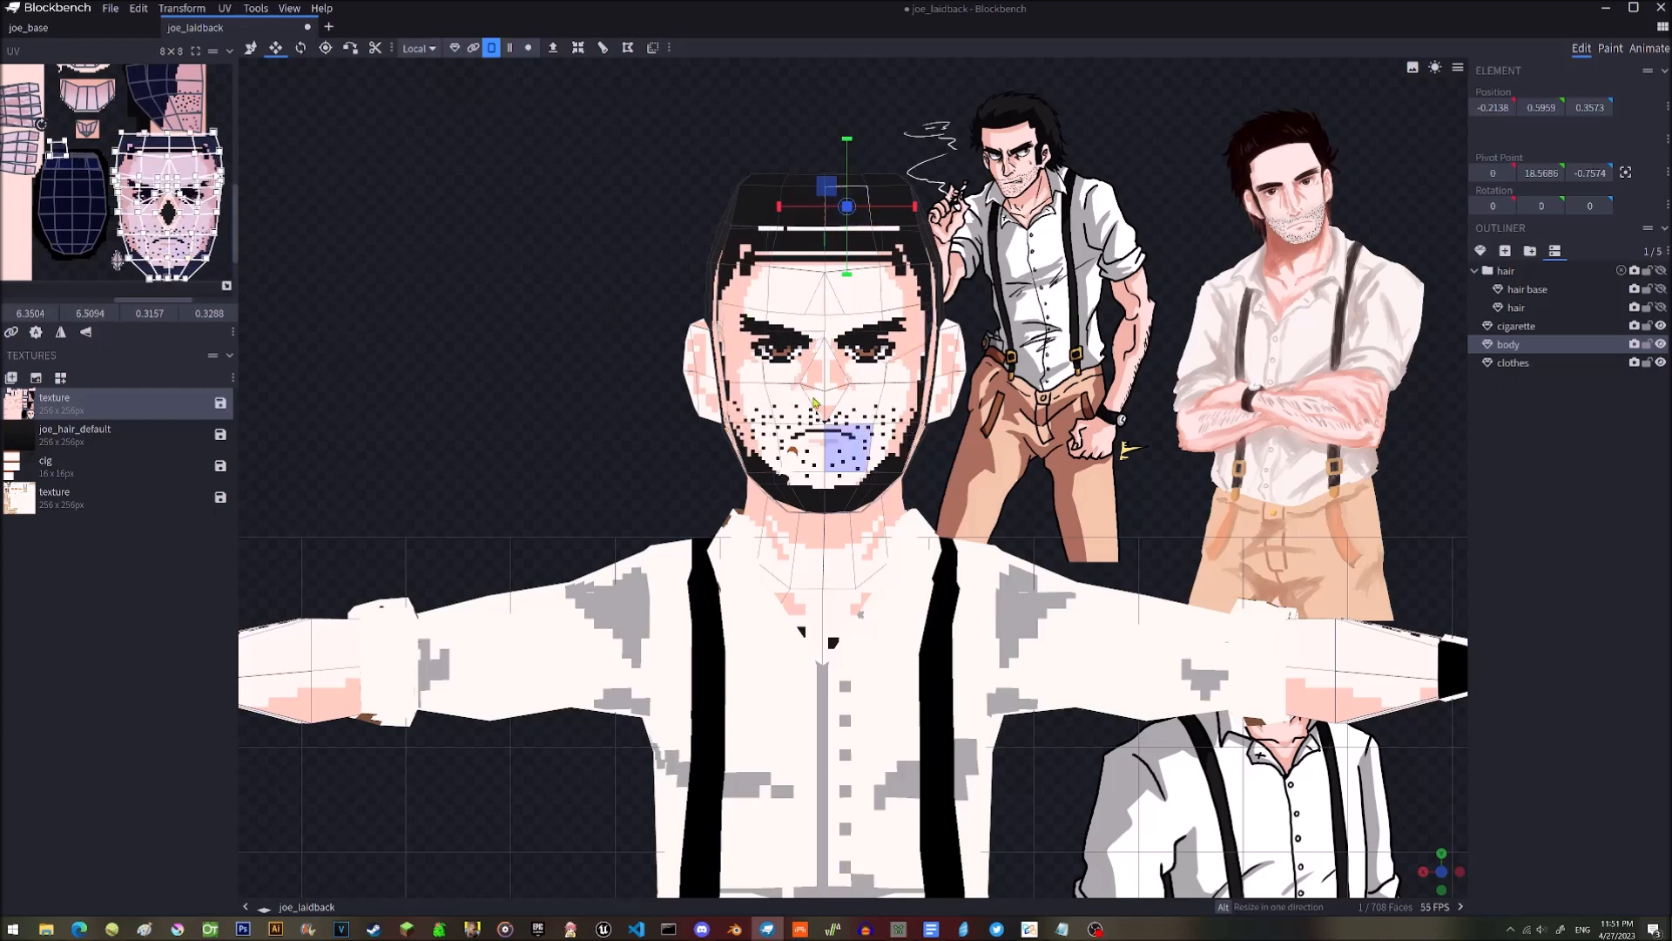
key(ctrl+z)
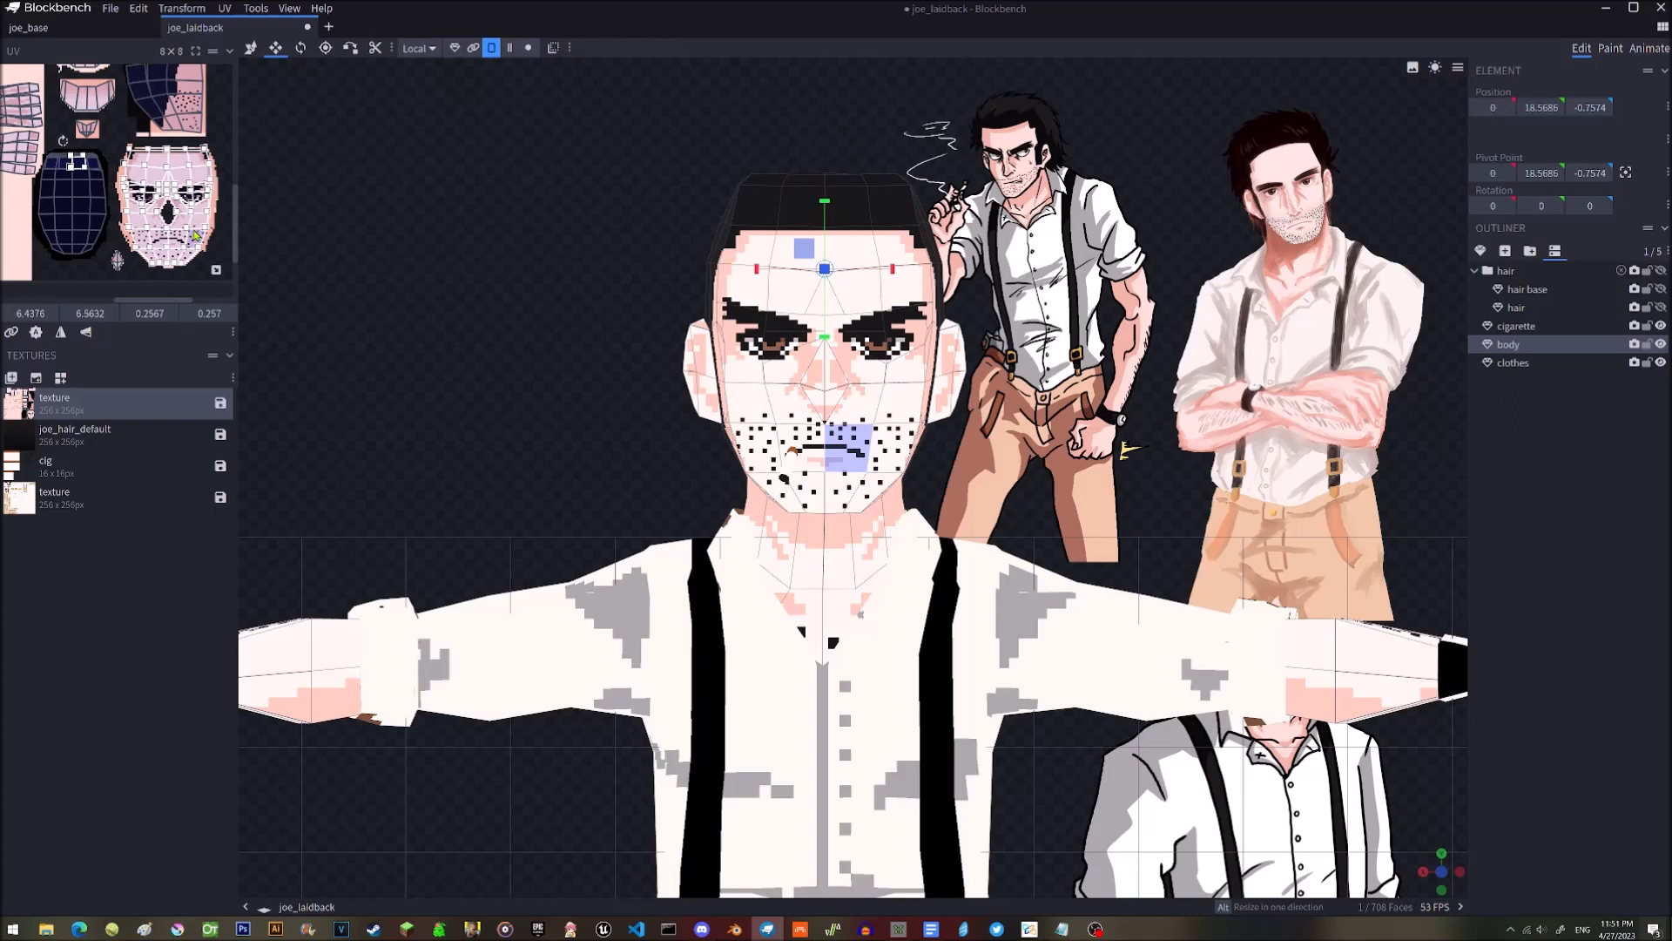
Clear the face island's selection on the UV map and look over the body's whole UV layout.
click(216, 189)
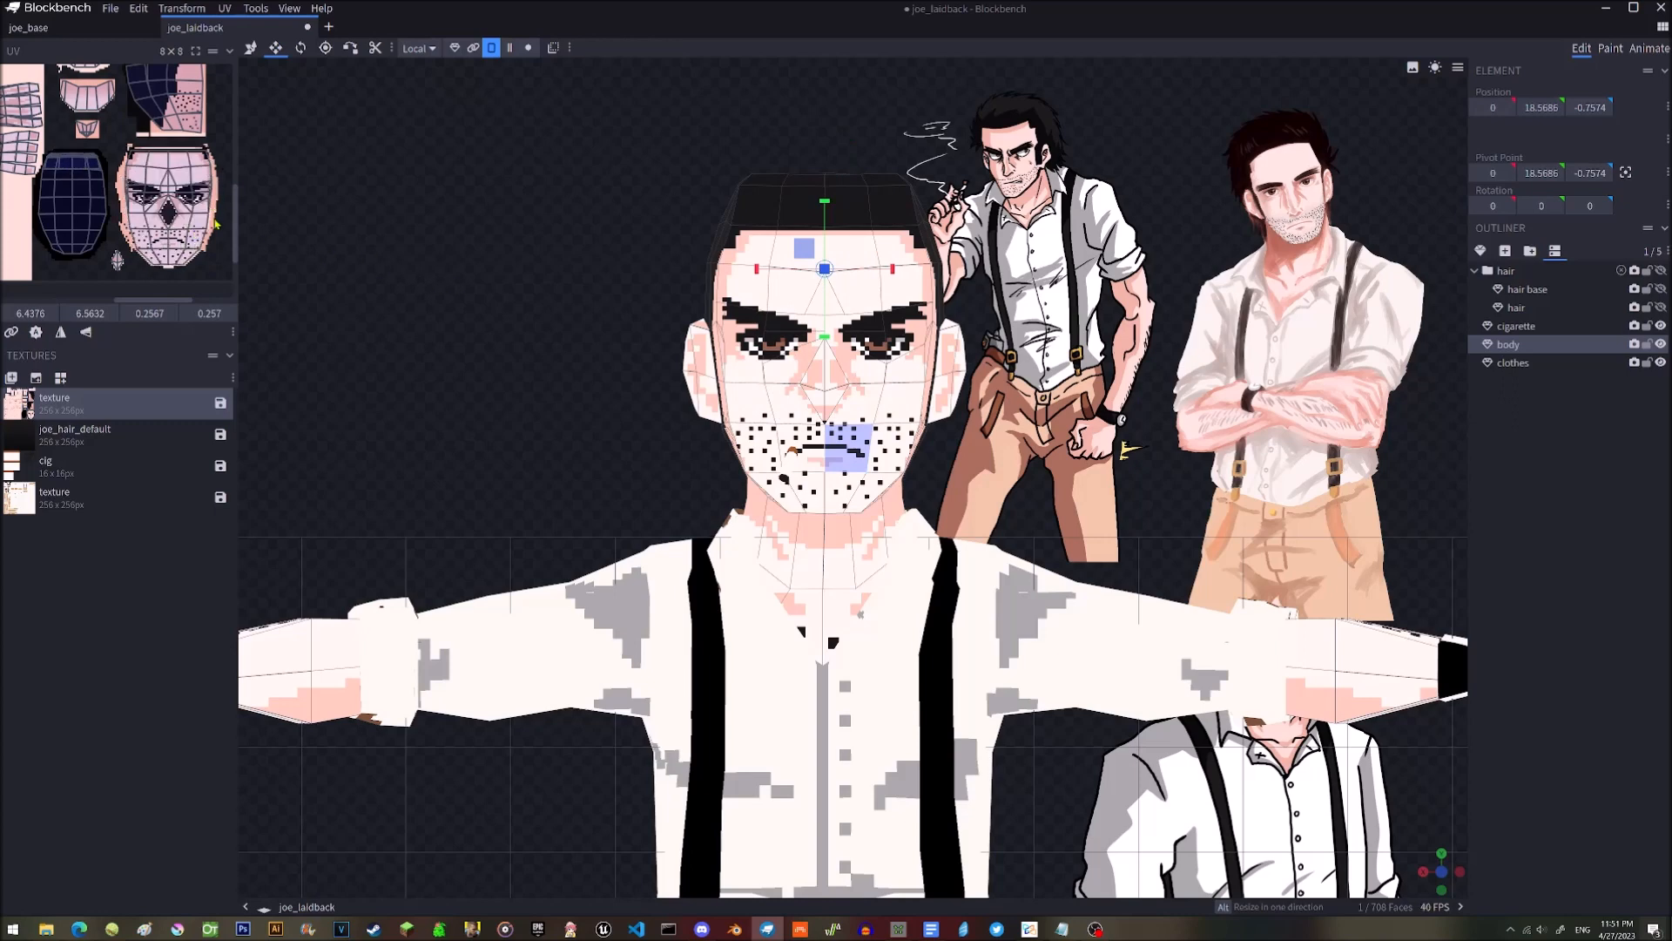
scroll(216, 220, down, 2)
scroll(217, 221, up, 1)
scroll(205, 190, down, 5)
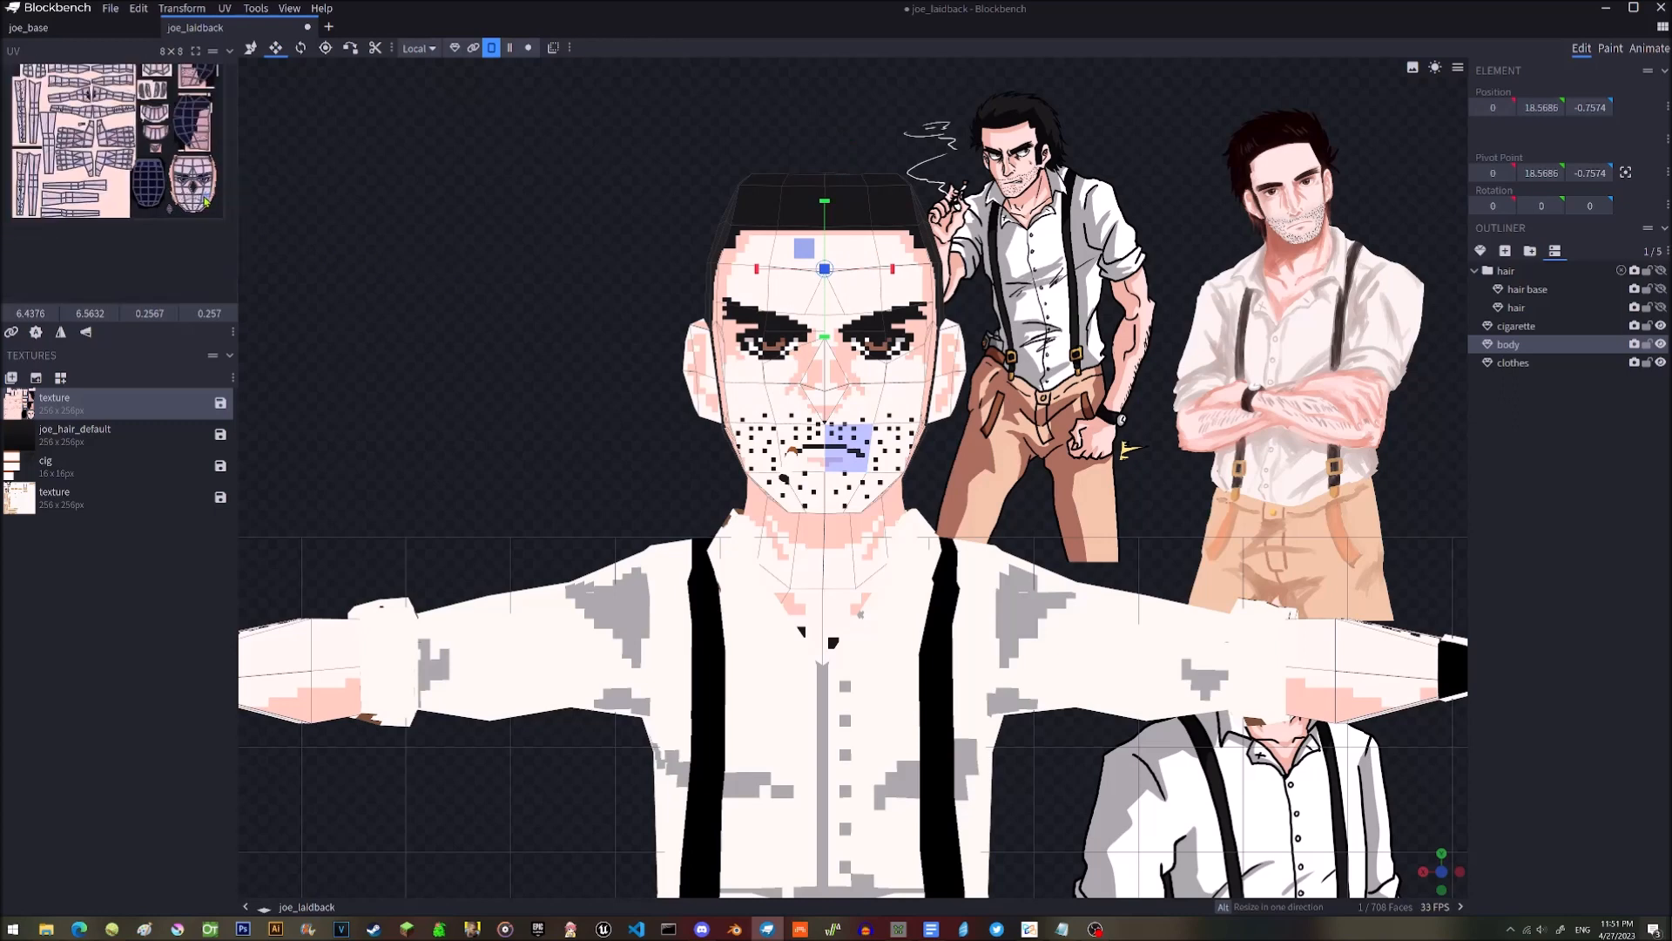
right_click(182, 136)
middle_drag(191, 108, 181, 143)
scroll(188, 181, up, 1)
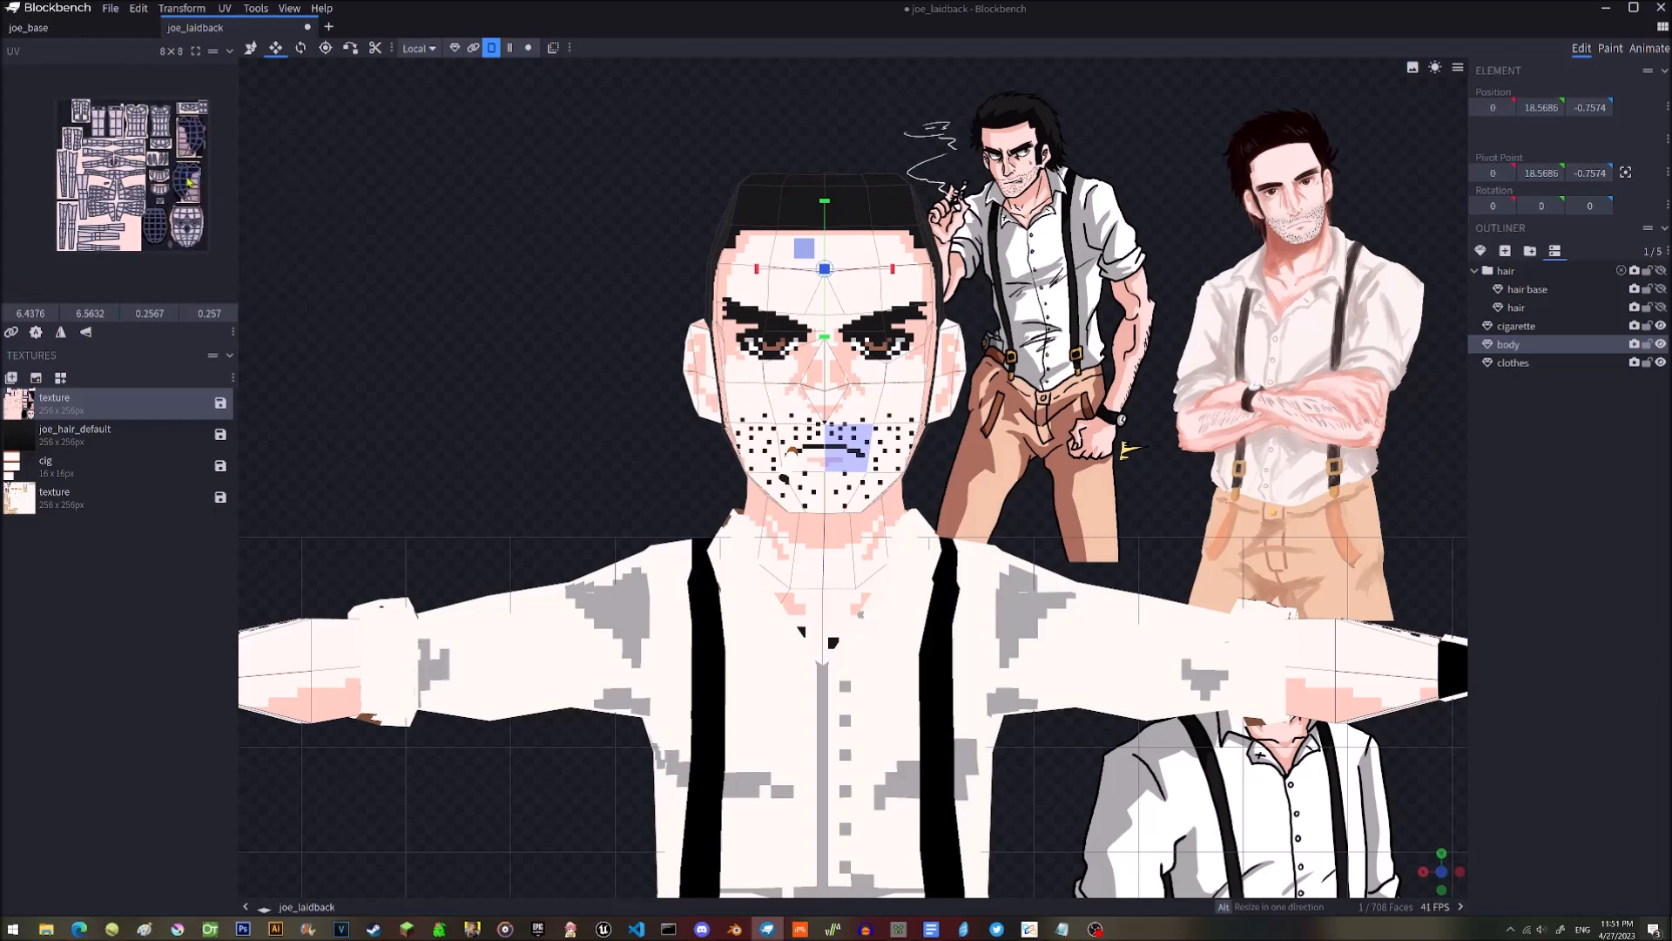
scroll(188, 181, up, 2)
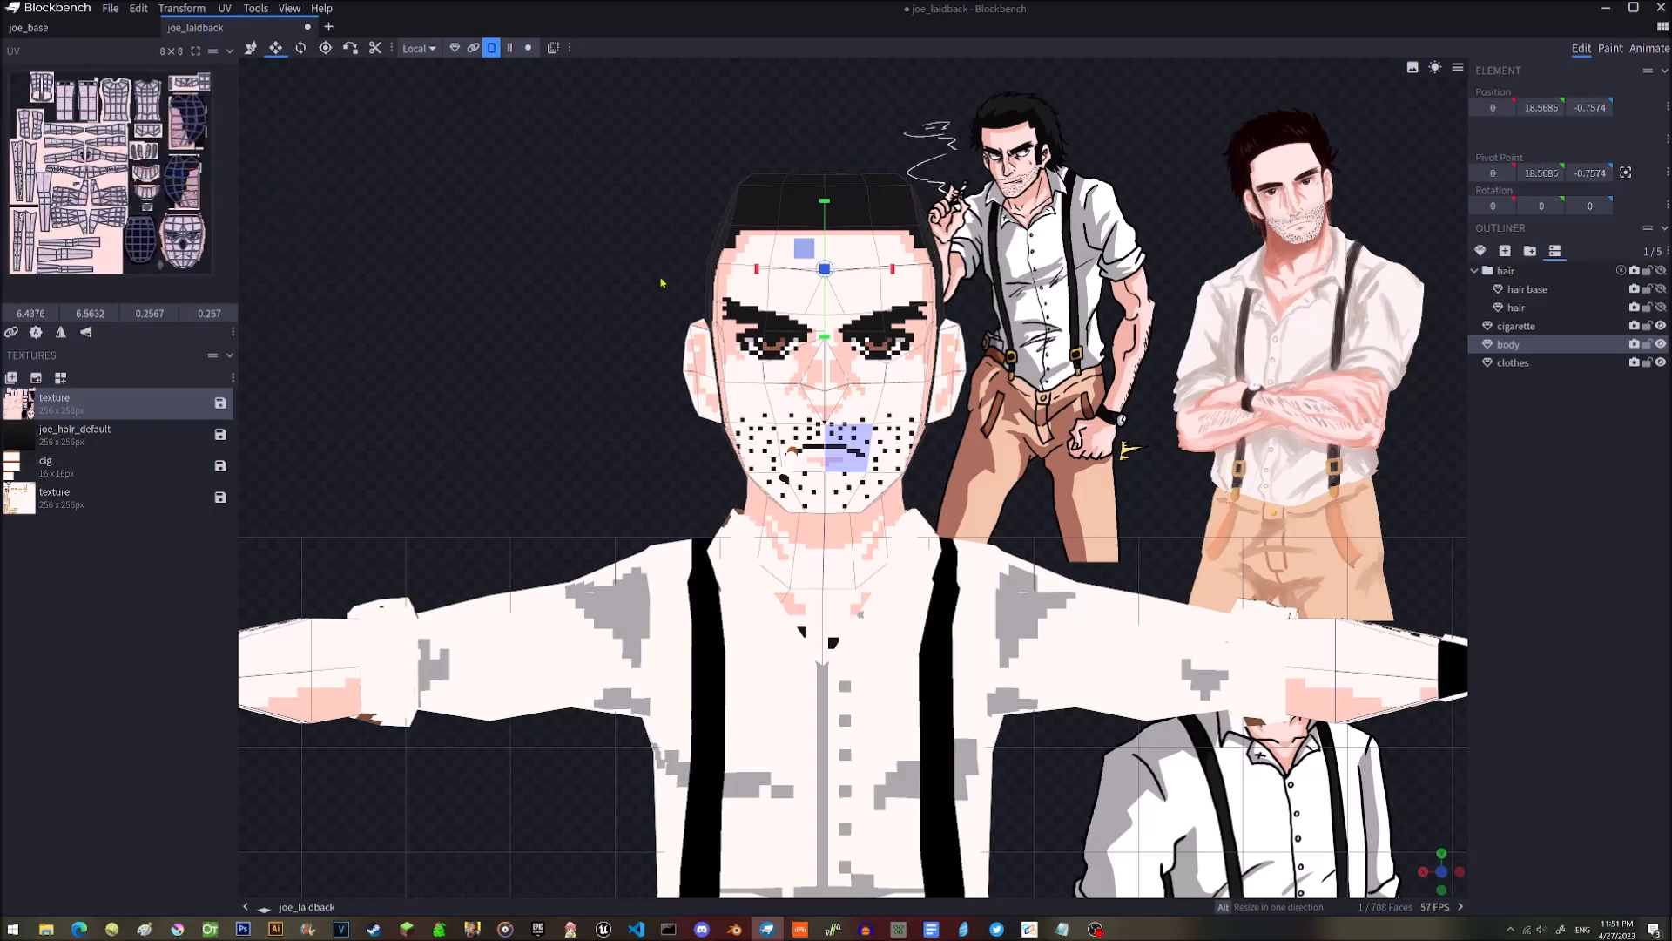
Select a face beside the eye on the body mesh, and replace it with a face on the shirt front of the clothes mesh.
scroll(662, 283, down, 2)
scroll(810, 329, down, 1)
click(793, 370)
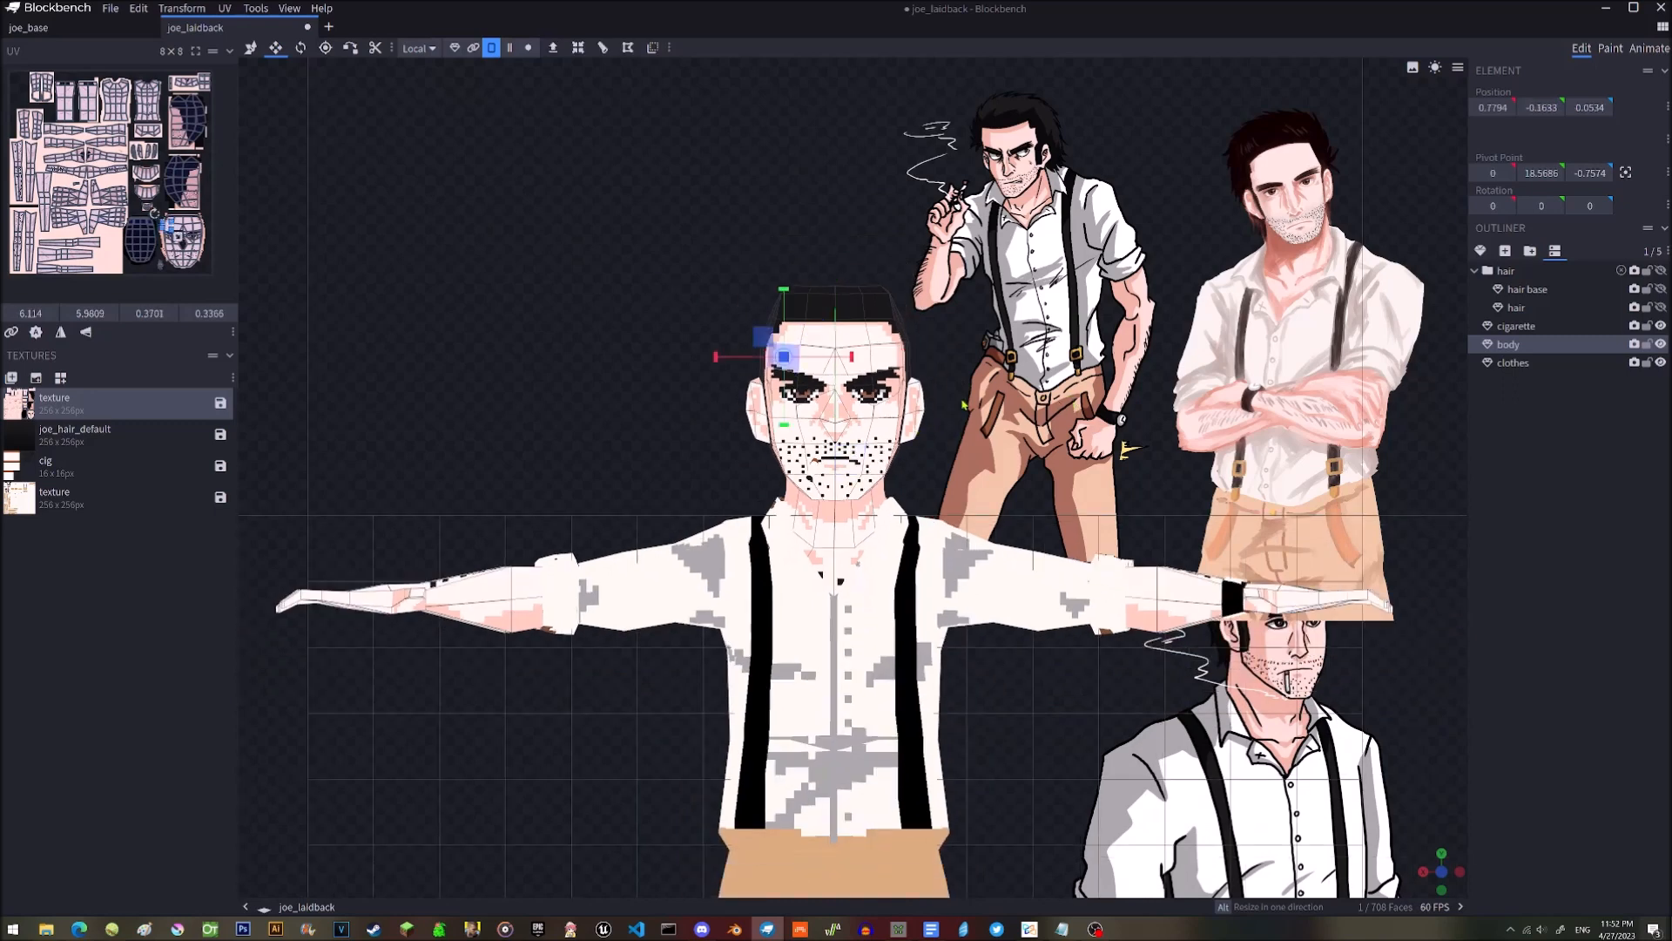
right_drag(961, 569, 965, 441)
click(871, 488)
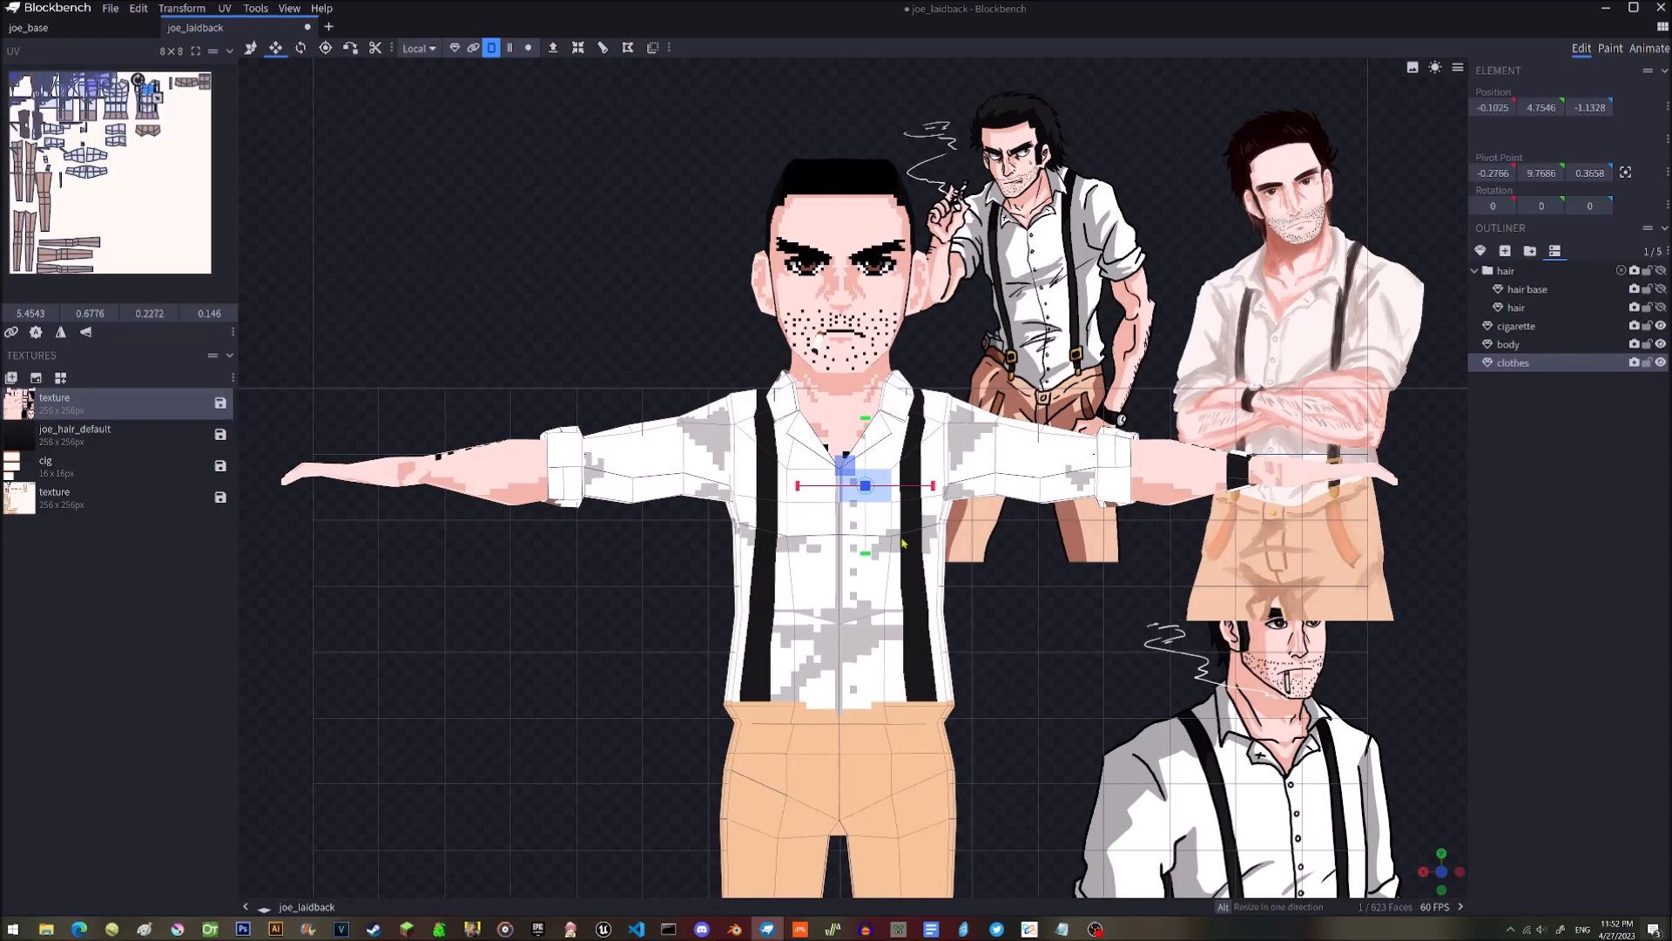
scroll(902, 542, up, 2)
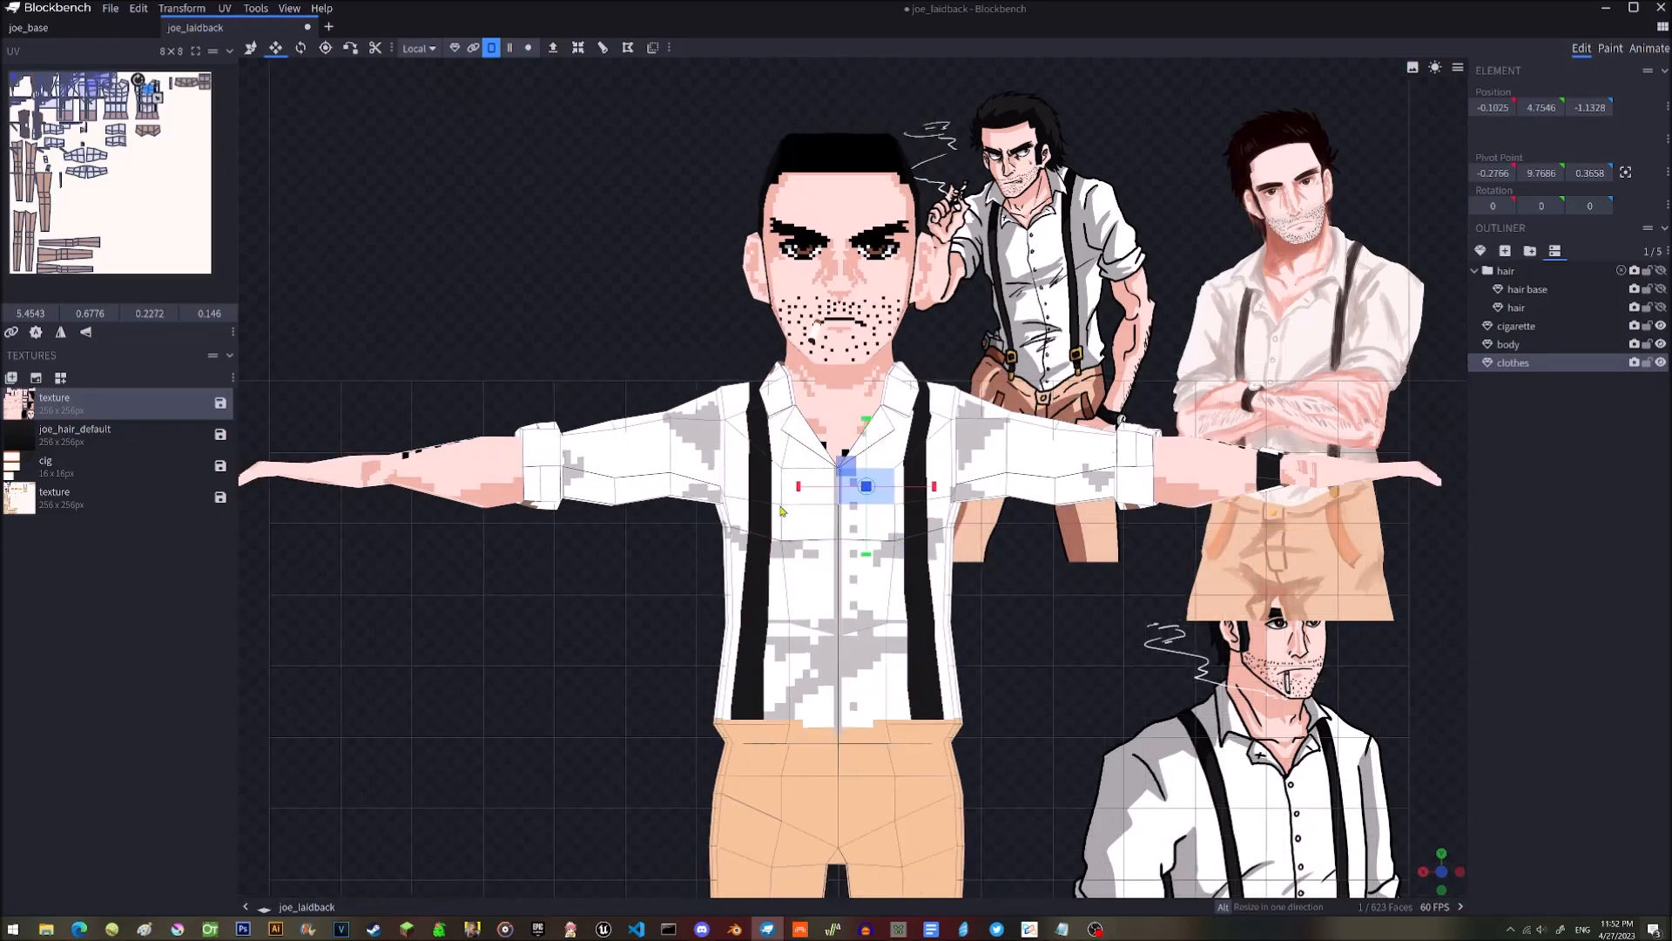
scroll(879, 550, down, 1)
scroll(880, 551, up, 1)
scroll(858, 491, down, 2)
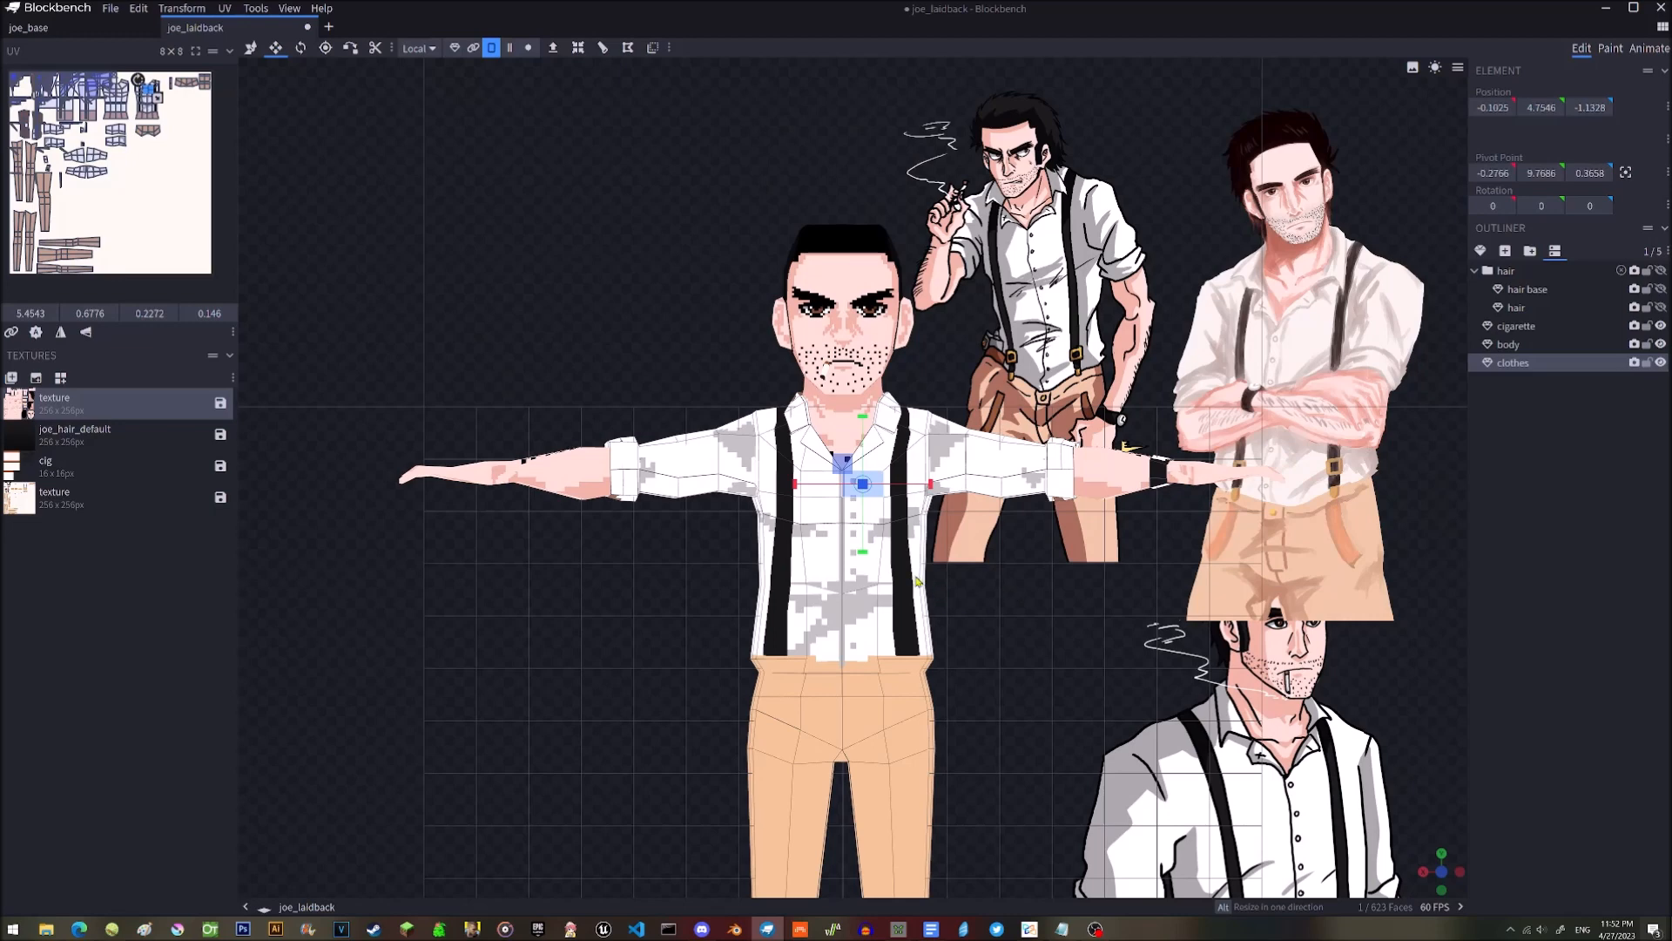
scroll(918, 579, up, 2)
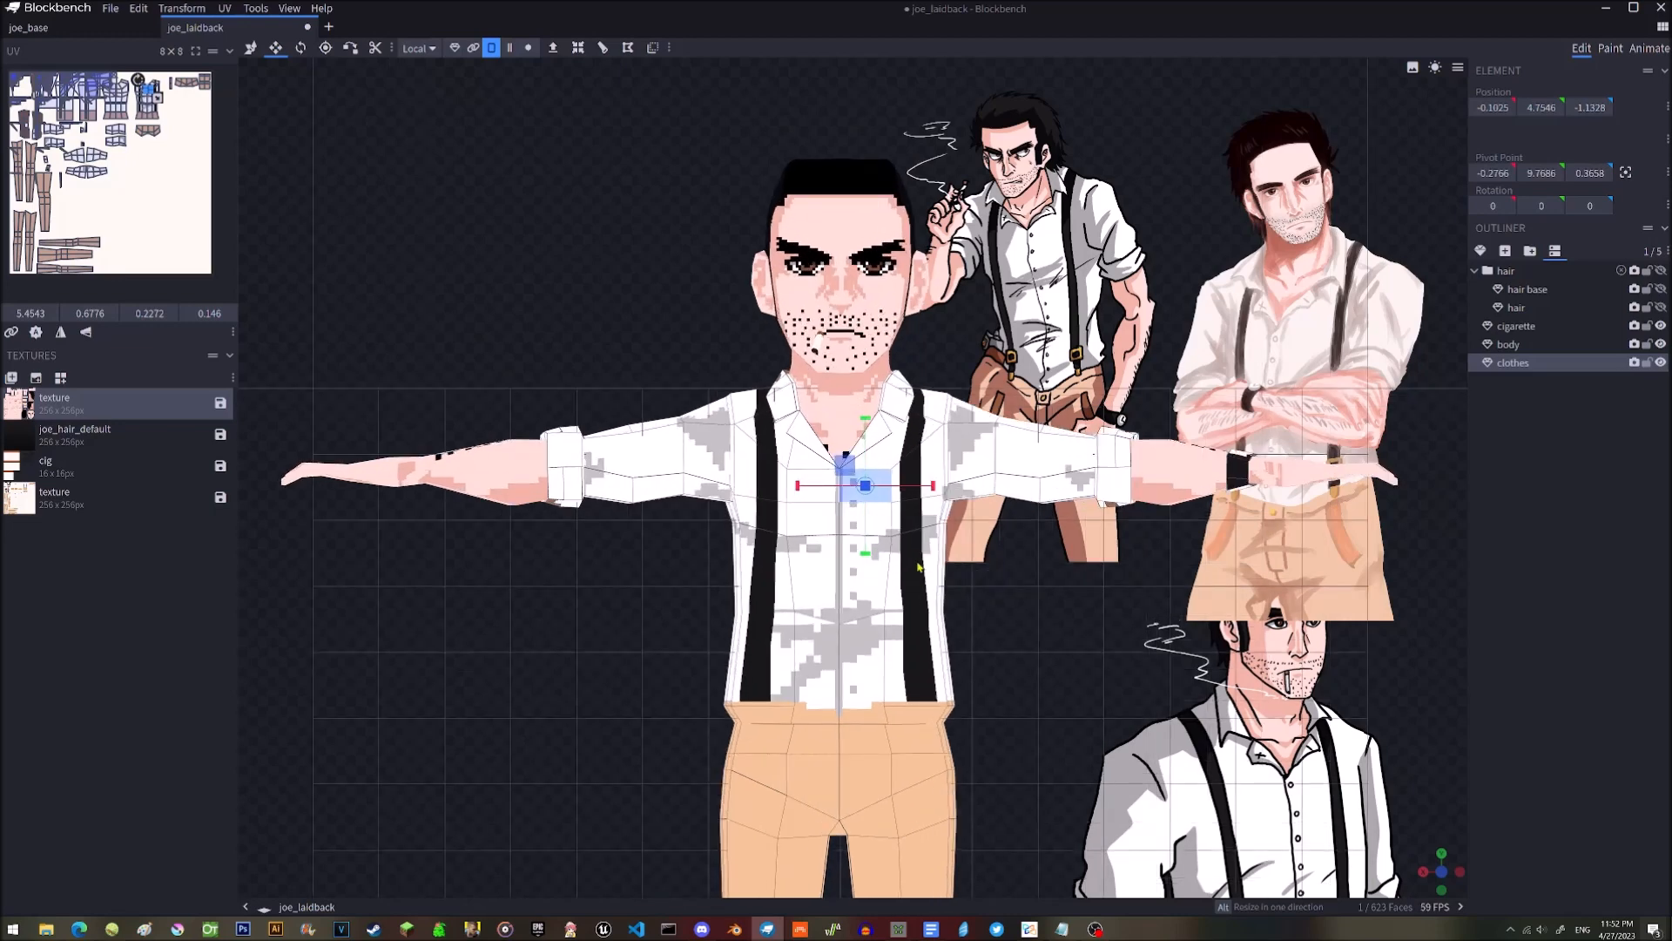
Switch to a perspective view and examine the whole textured character, from shoes to head, at several angles.
key(KP_1)
key(KP_1)
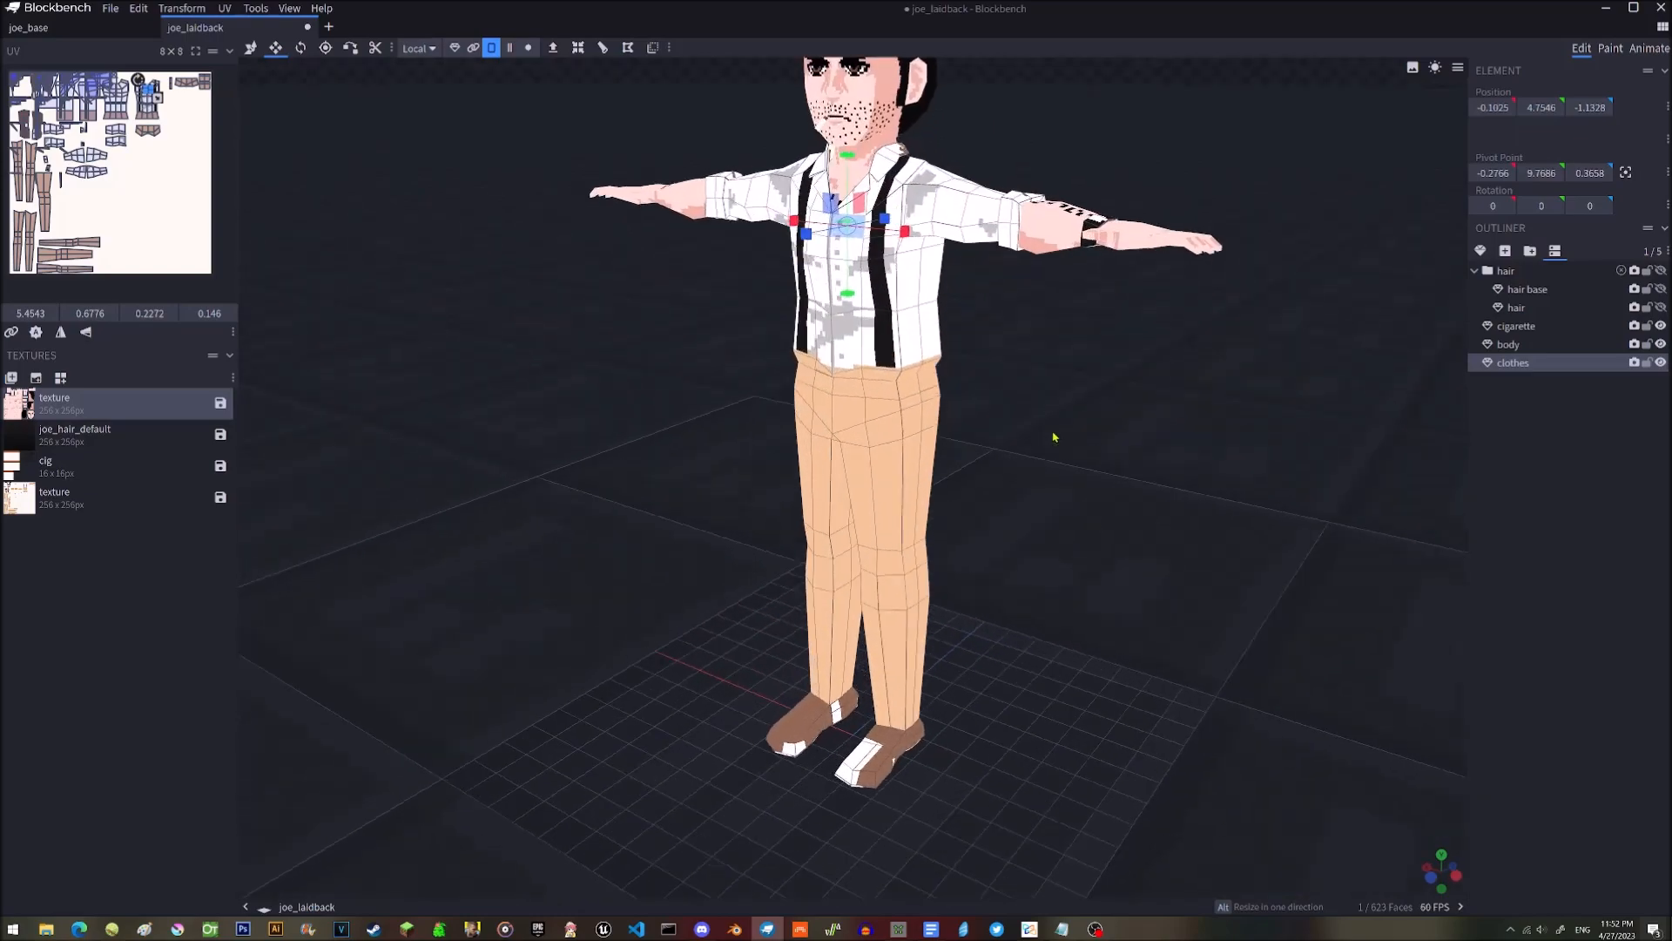
drag(1095, 431, 1086, 373)
scroll(1121, 537, up, 3)
drag(1058, 662, 948, 622)
scroll(1044, 449, down, 2)
scroll(1045, 449, down, 4)
drag(1020, 433, 1159, 486)
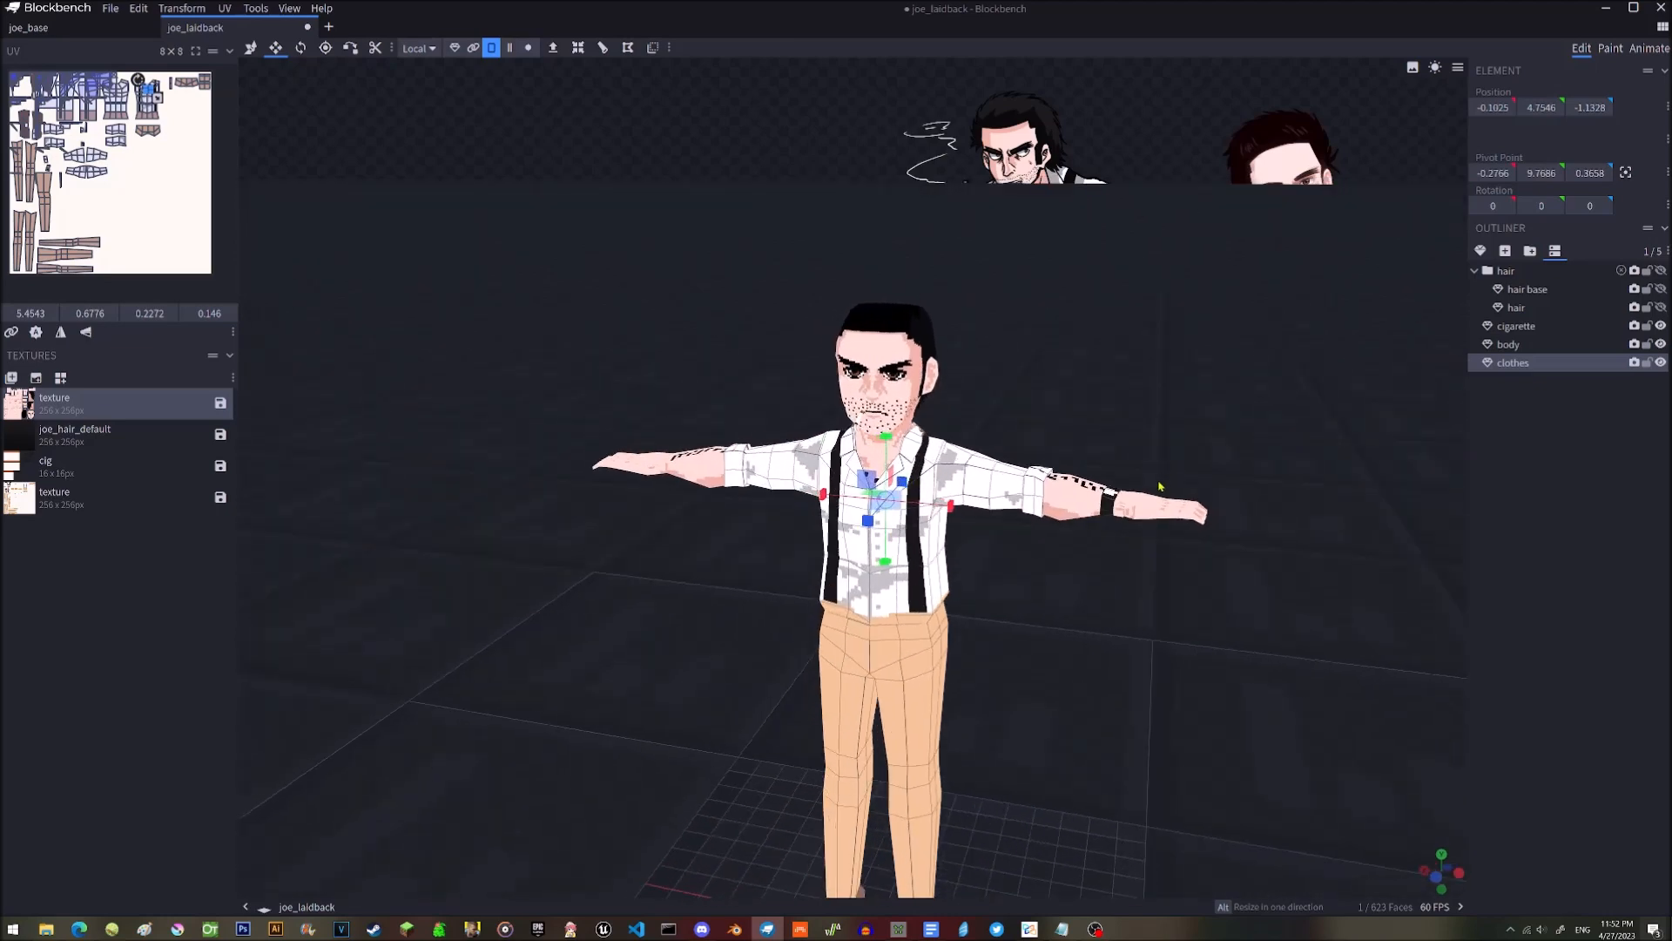